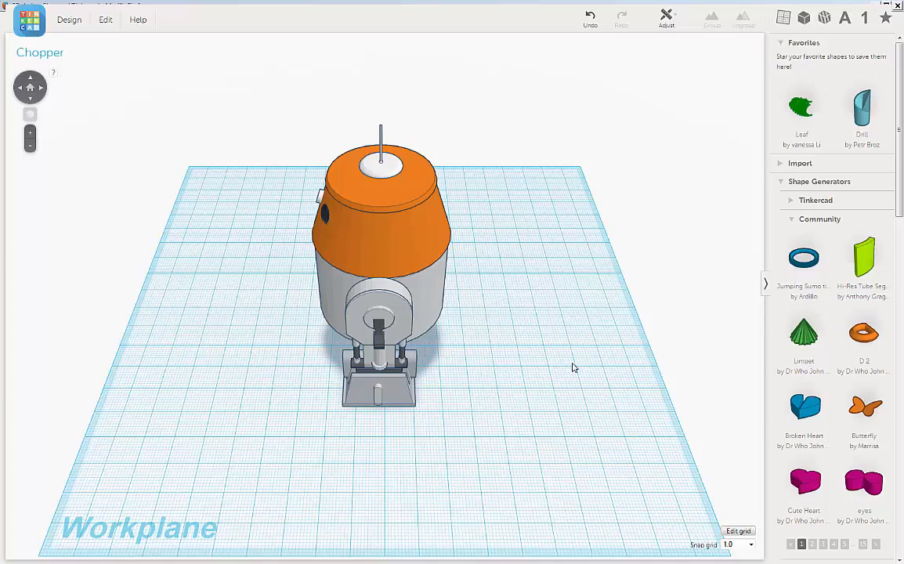
Examine the Chopper droid model from the front and sides, up close around the orange head.
right_drag(572, 367, 630, 334)
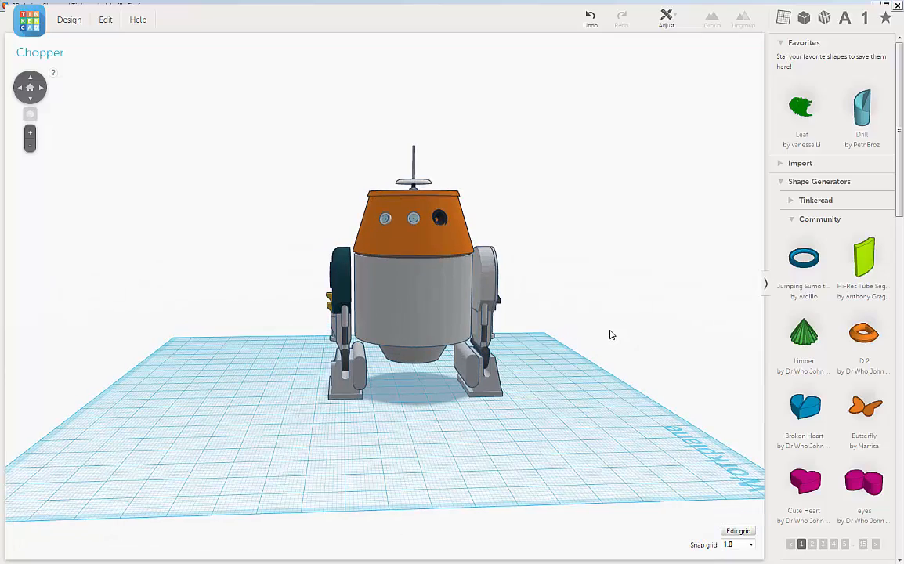
scroll(611, 335, up, 2)
scroll(631, 339, up, 2)
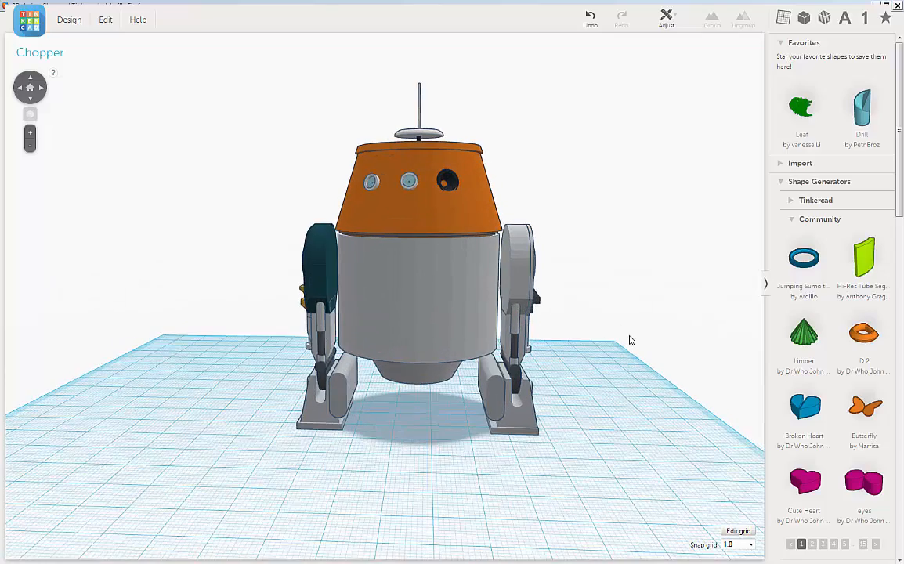
right_drag(629, 339, 630, 329)
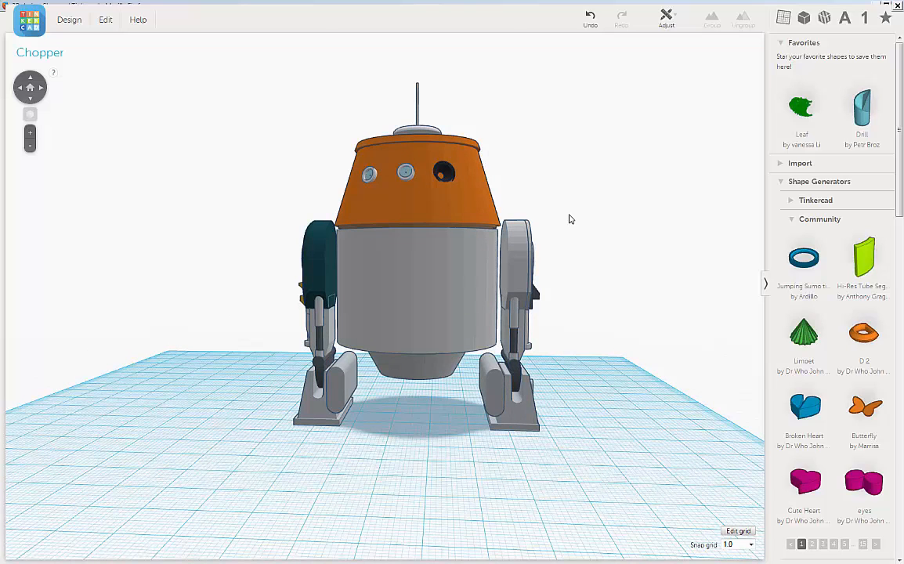
right_drag(607, 252, 646, 269)
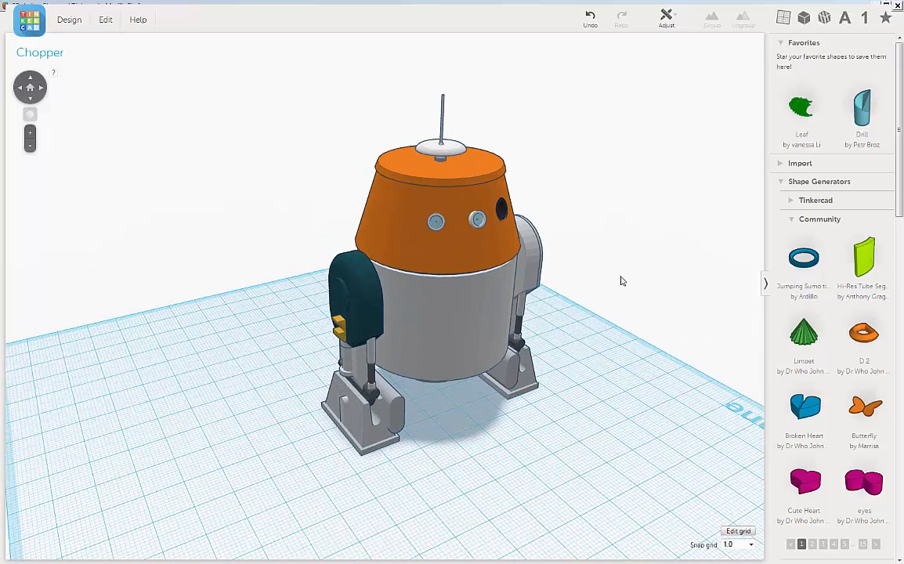
right_drag(569, 277, 463, 233)
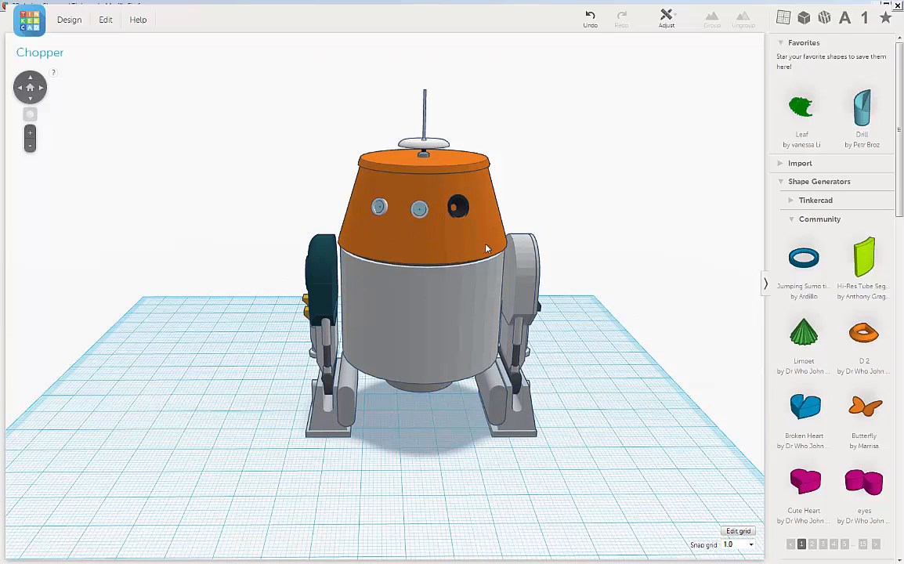
scroll(553, 224, up, 4)
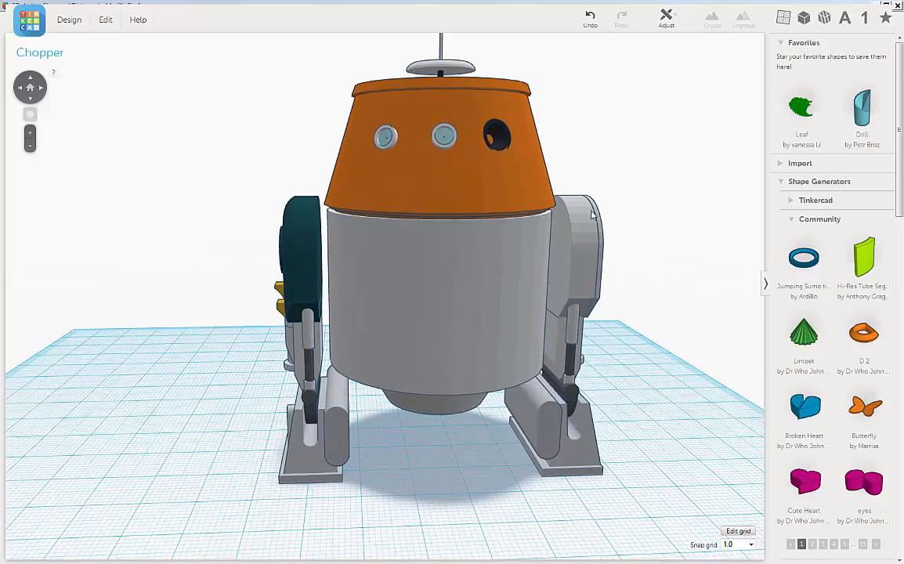
middle_drag(670, 192, 642, 234)
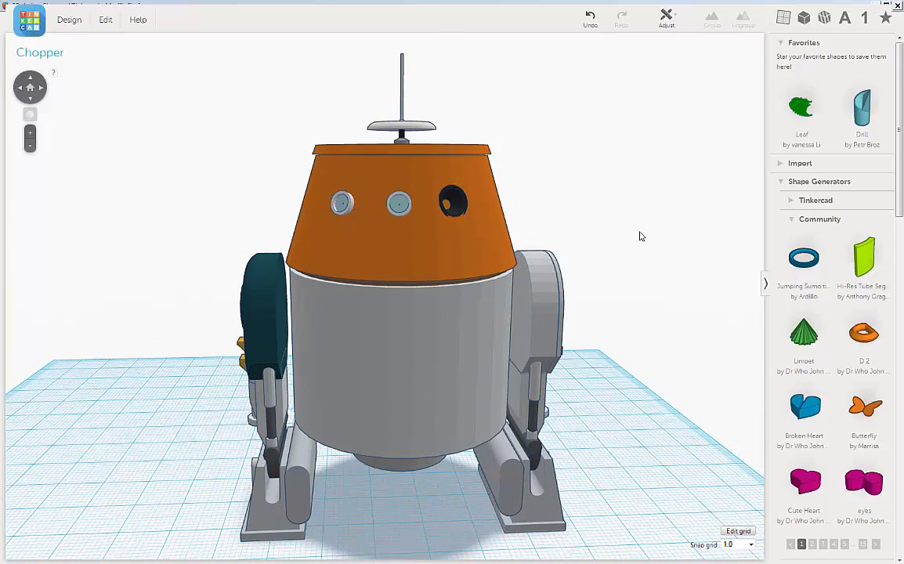
right_drag(639, 236, 590, 215)
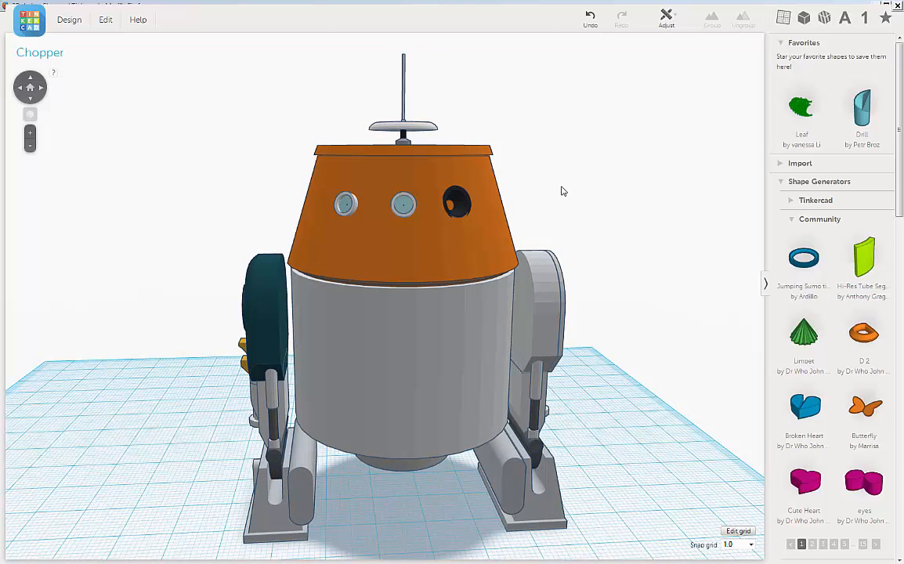
right_drag(563, 192, 481, 151)
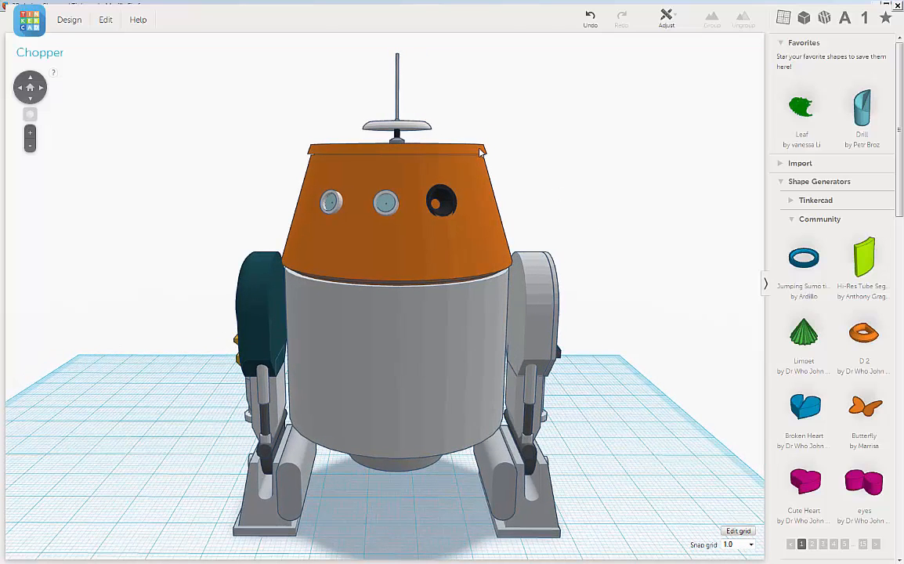
Duplicate the orange wedge rim on top of the head and lower the copy to near the head's lower edge.
click(481, 151)
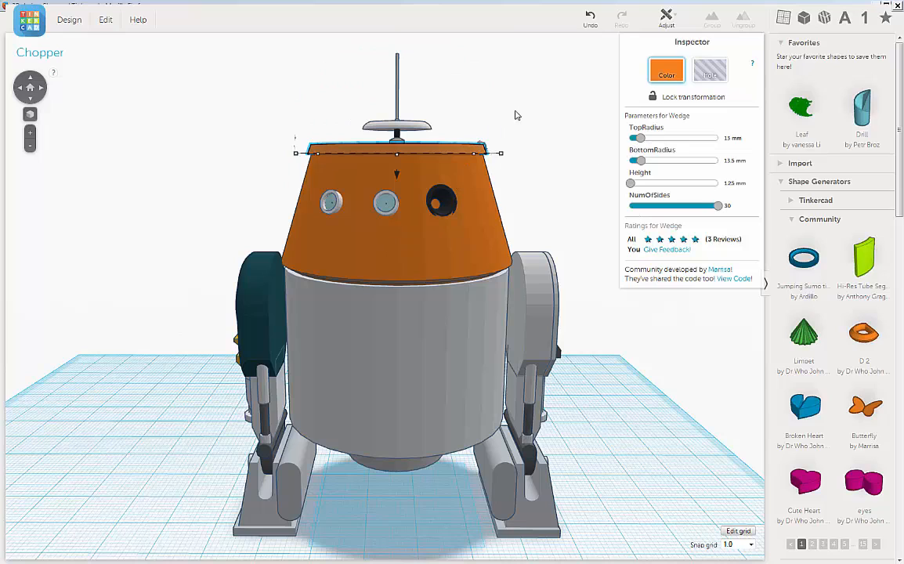
click(101, 22)
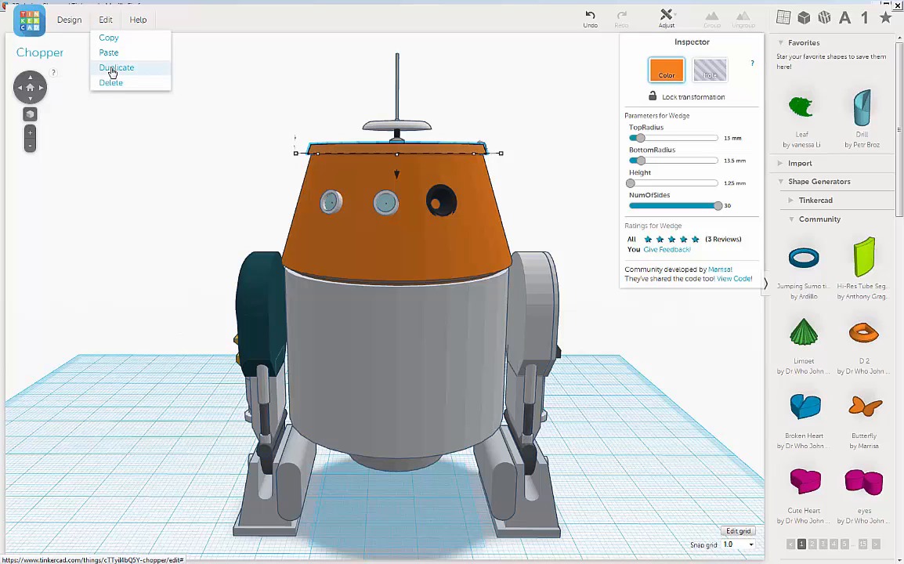
click(112, 69)
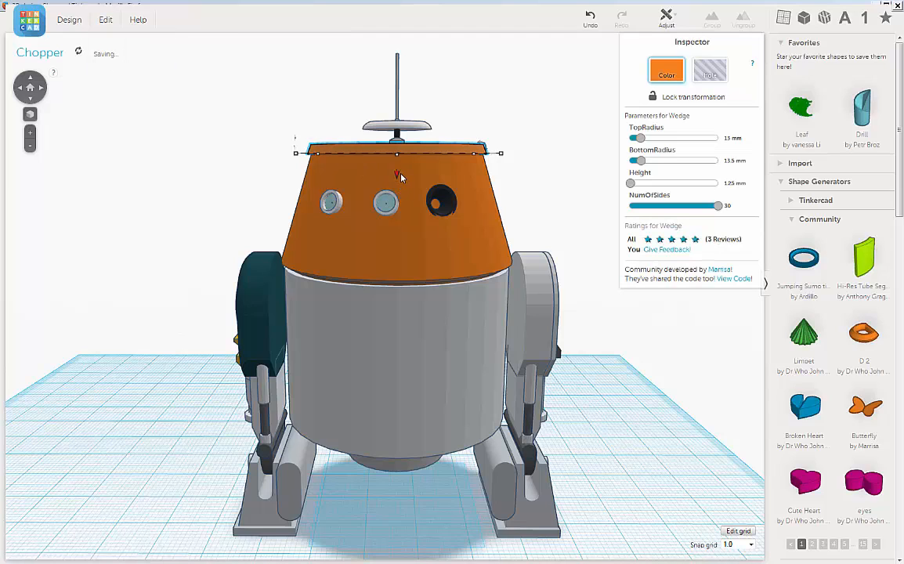
mouse_move(397, 172)
drag(397, 177, 397, 267)
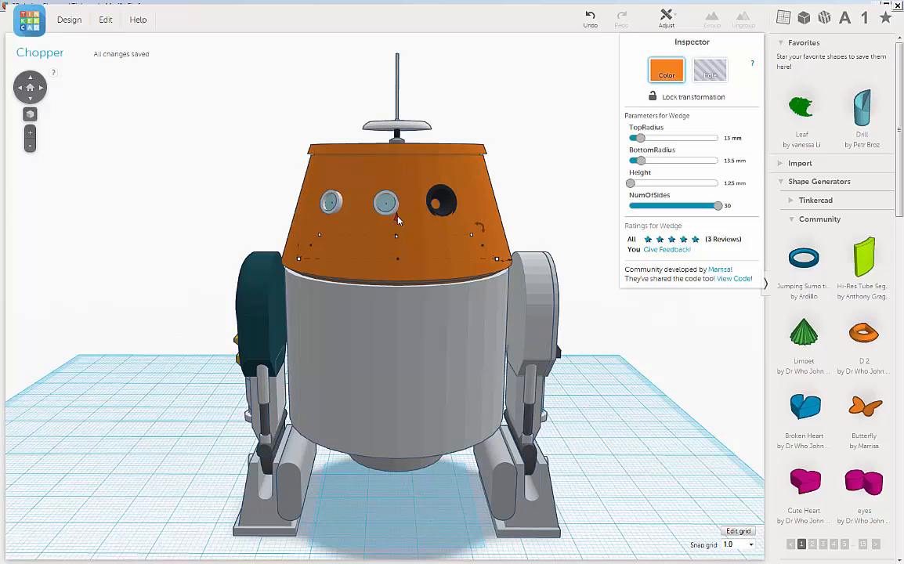
drag(396, 218, 396, 222)
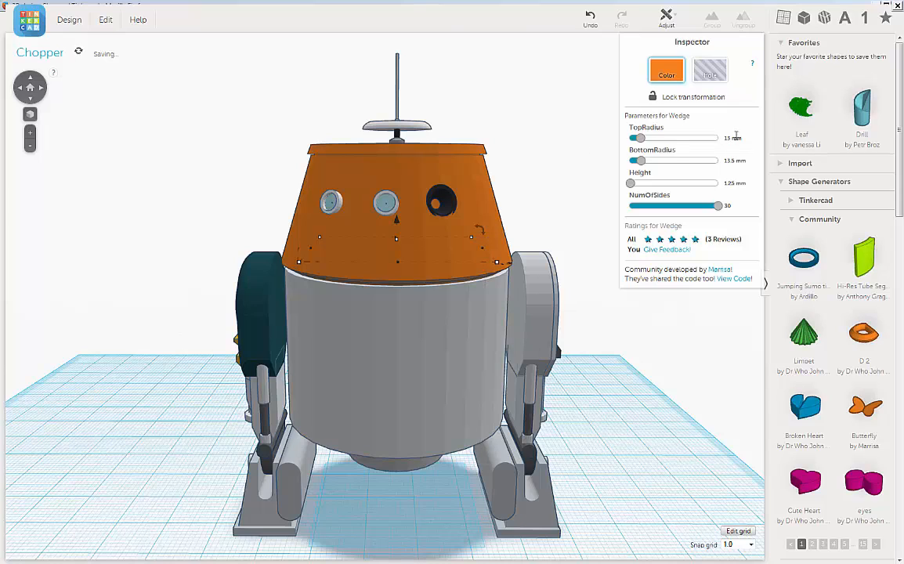
Set the duplicated wedge's bottom radius to 17.6 mm and top radius to 17.2 mm, and colour it bright yellow.
click(729, 160)
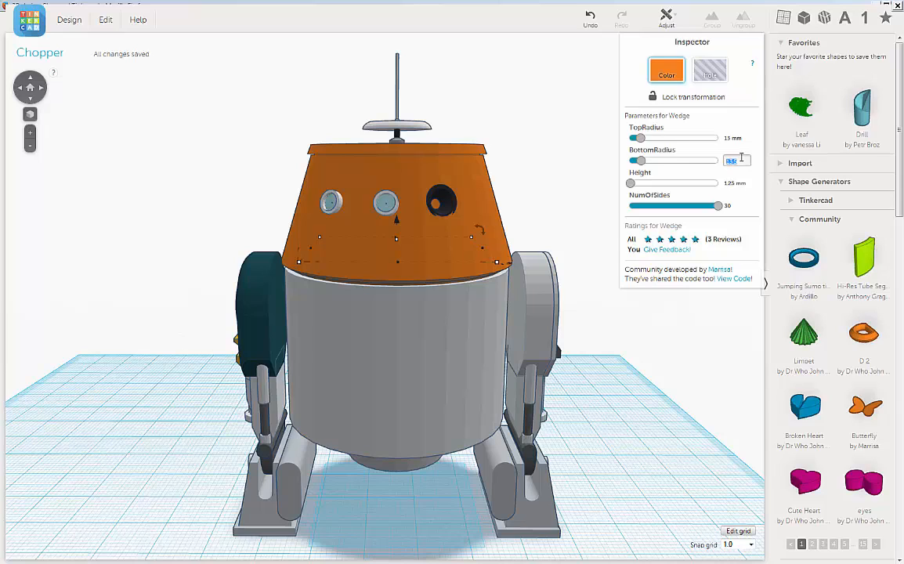
text(1)
key(Return)
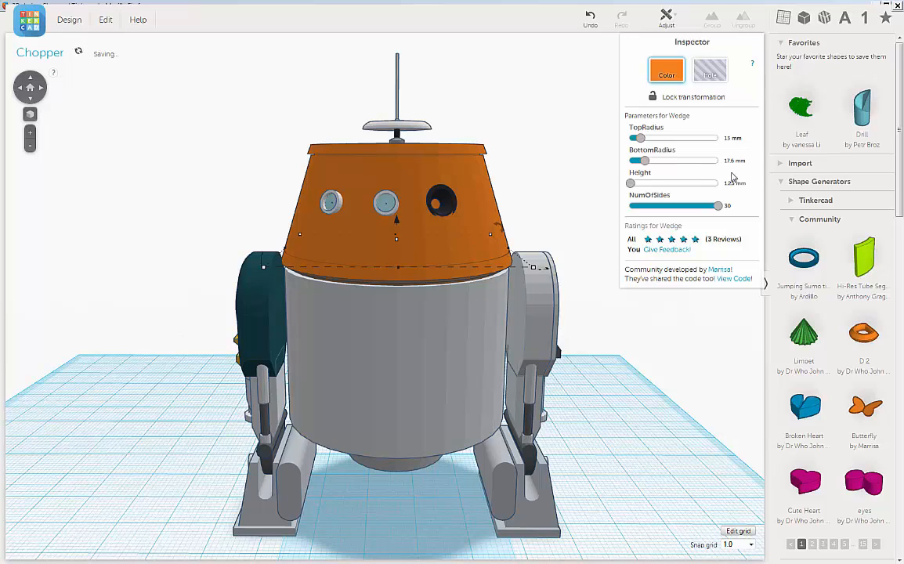
click(731, 137)
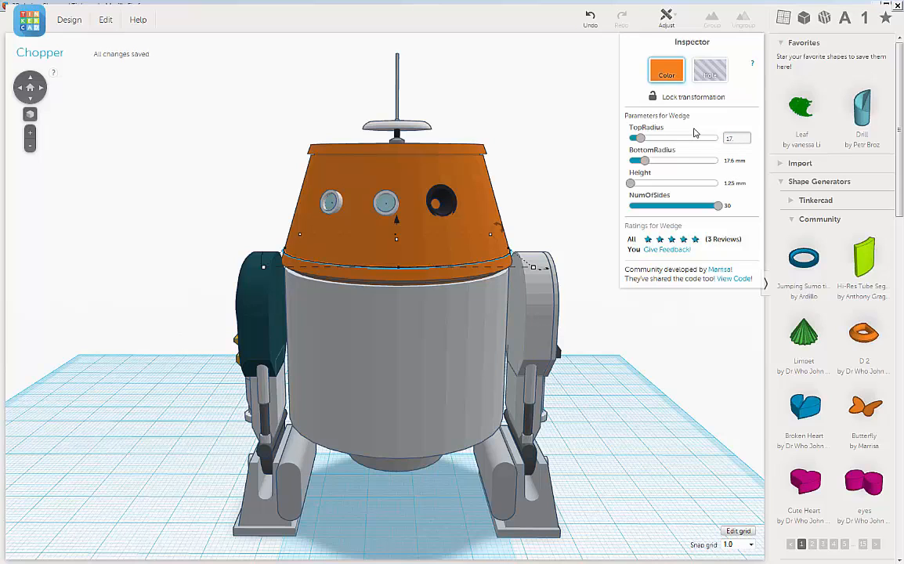
key(Return)
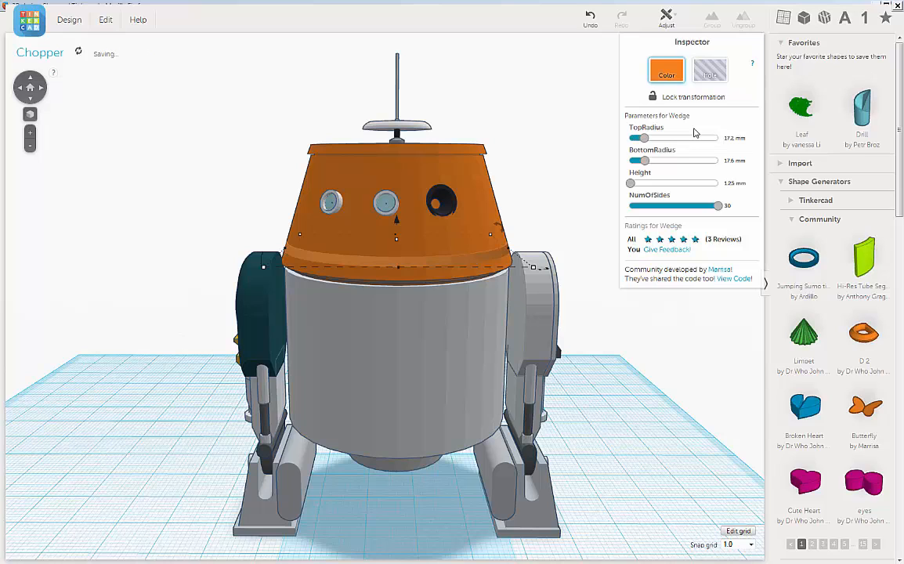
click(651, 72)
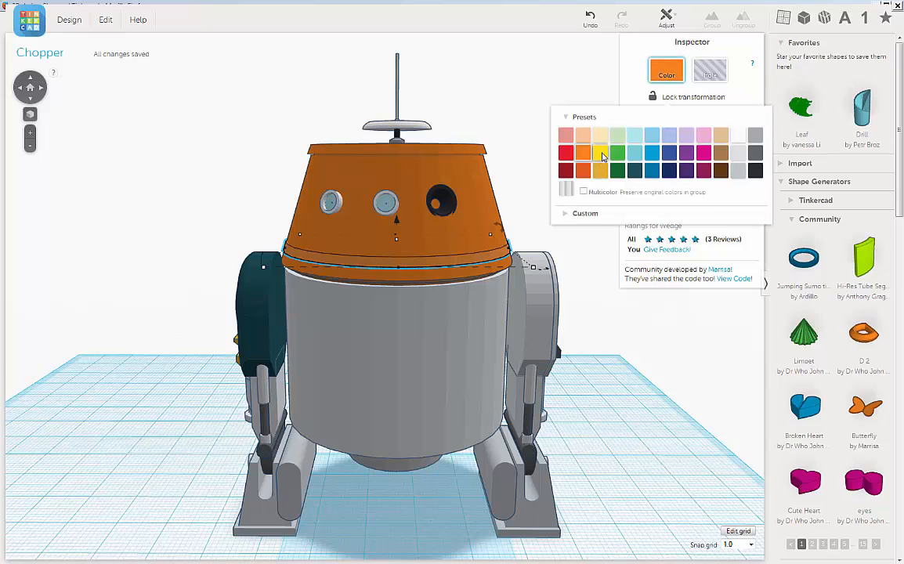
click(601, 154)
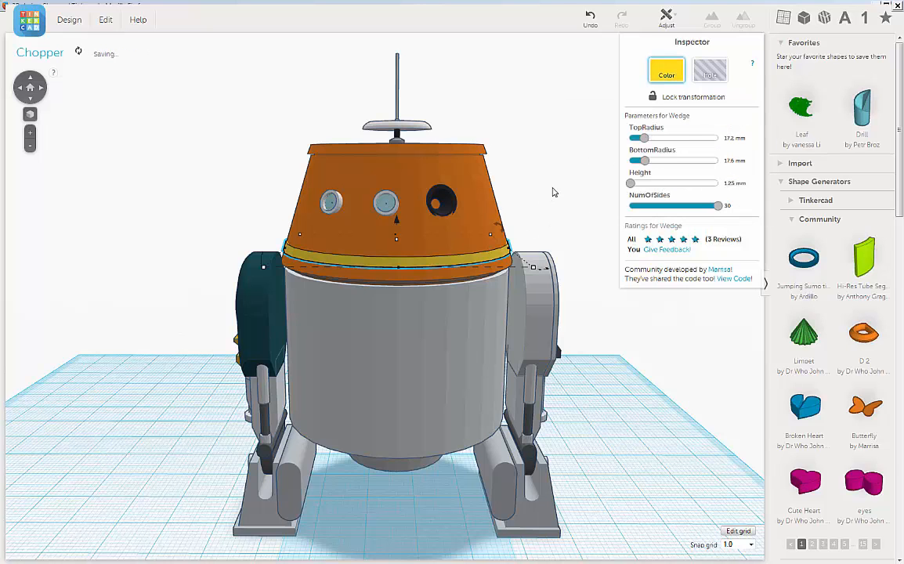
Set the yellow band's height to 3 mm and lower the band slightly toward the head's bottom edge.
right_drag(554, 201, 530, 254)
scroll(516, 269, up, 5)
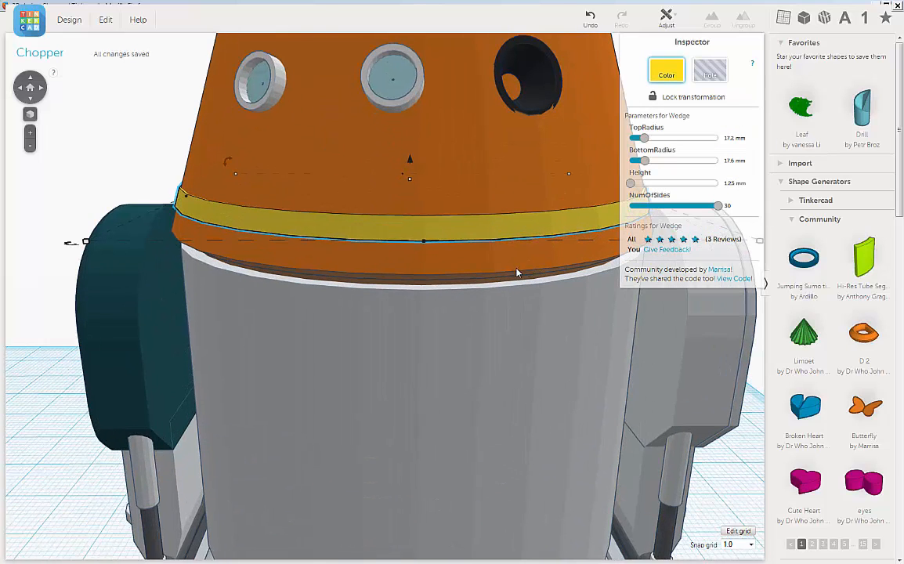
scroll(118, 149, down, 5)
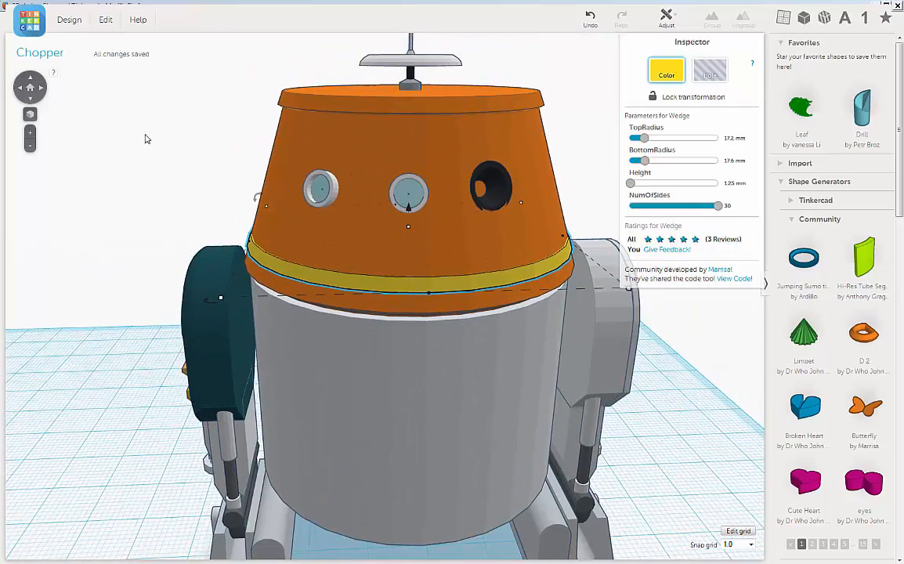
mouse_move(145, 138)
right_down()
mouse_move(189, 131)
mouse_move(135, 133)
right_up()
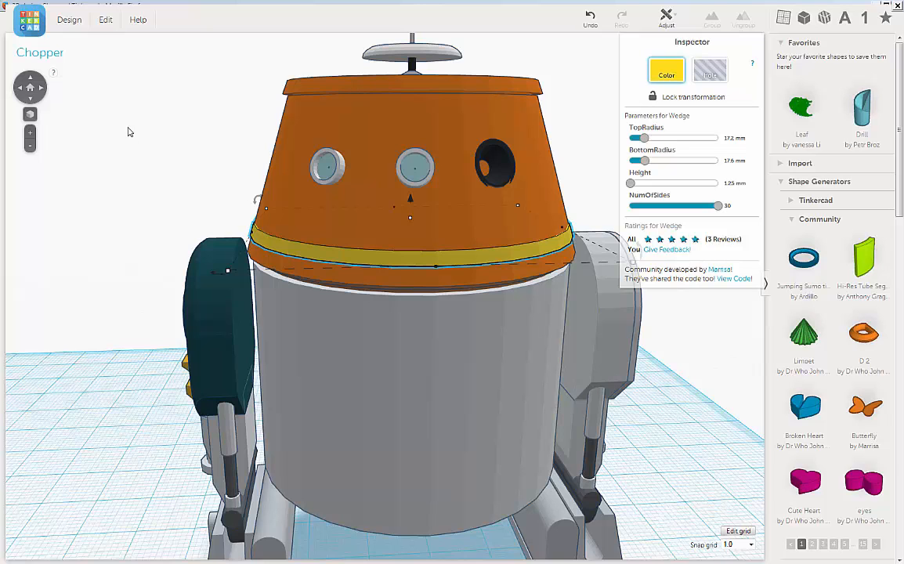
middle_drag(189, 153, 168, 141)
scroll(178, 124, down, 3)
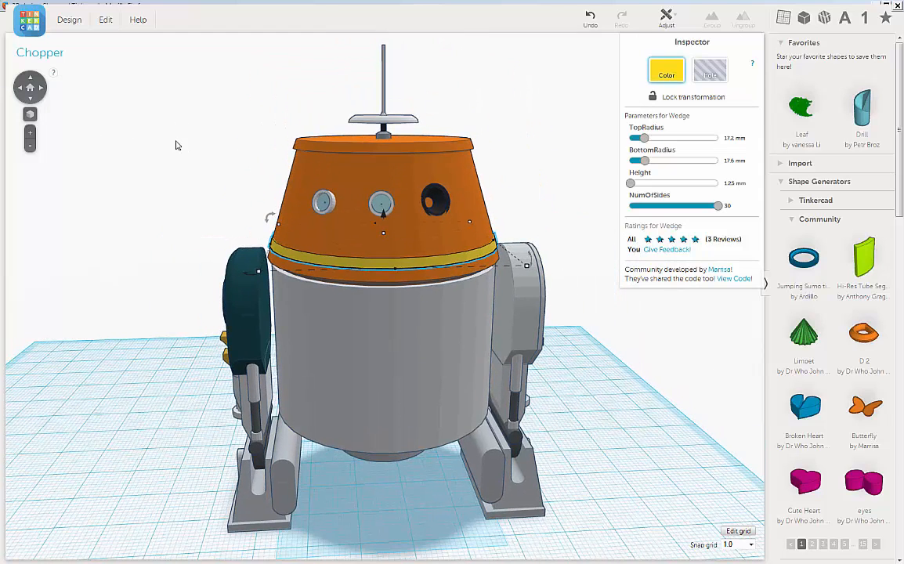
mouse_move(176, 140)
right_down()
mouse_move(192, 149)
mouse_move(174, 137)
mouse_move(183, 145)
right_up()
scroll(189, 147, up, 5)
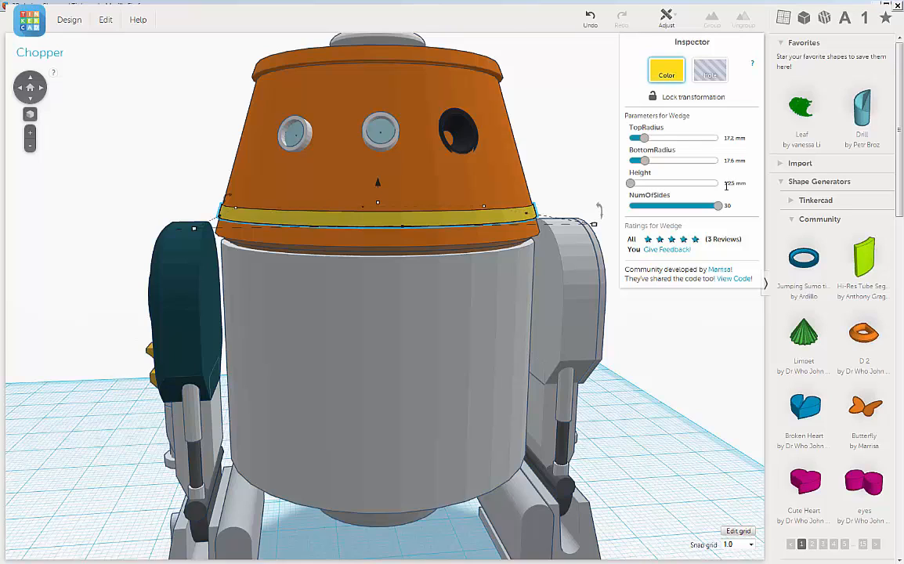
double_click(733, 184)
key(Return)
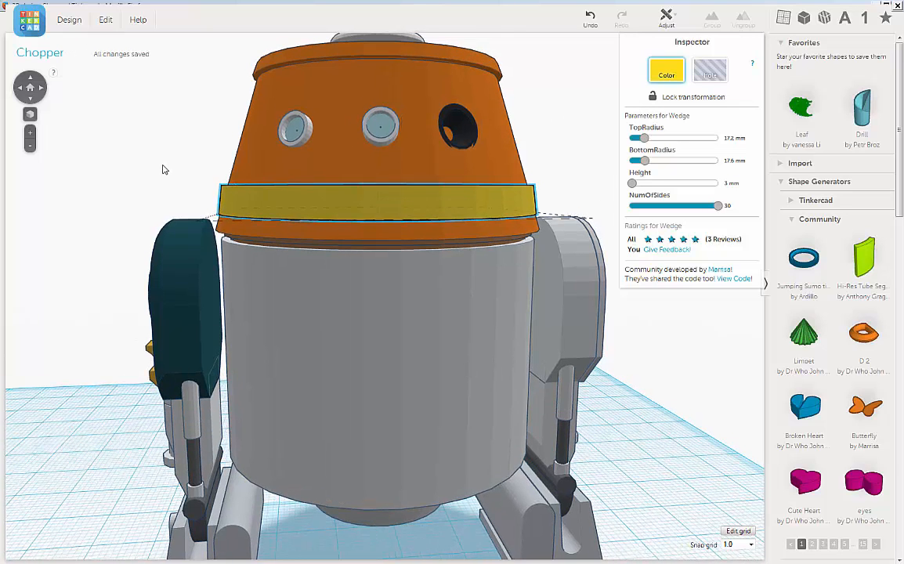
right_drag(163, 167, 162, 168)
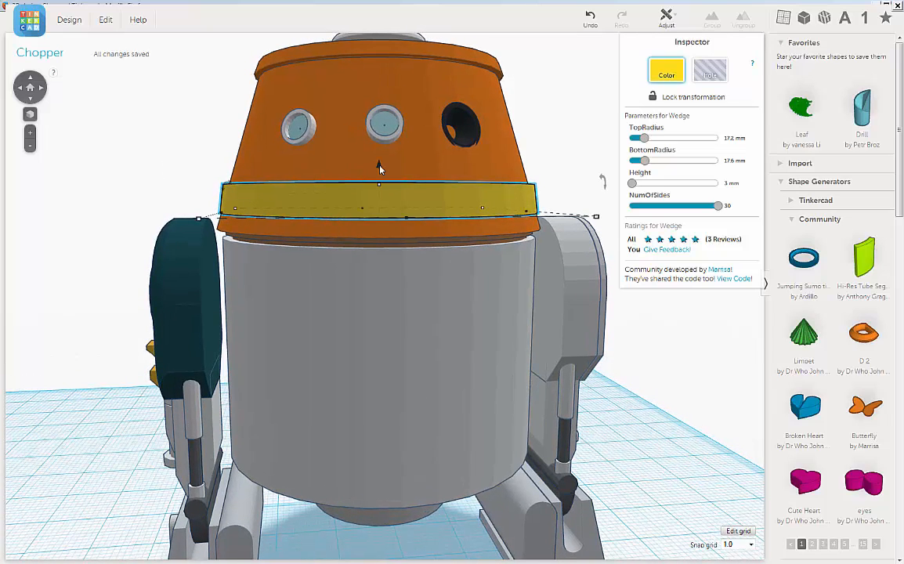
drag(379, 168, 380, 176)
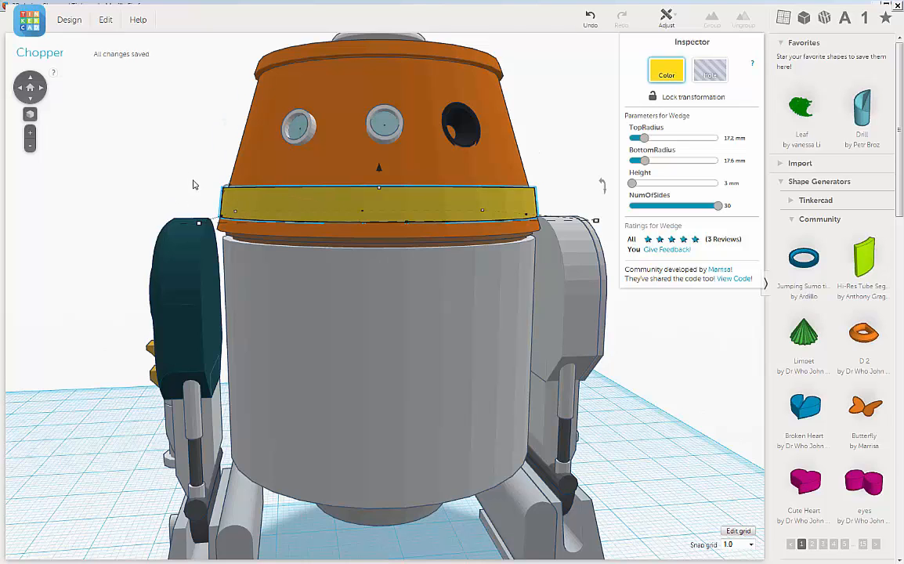
Set the yellow band's top radius to 16.8 mm to match the slope of the head.
right_drag(193, 179, 196, 188)
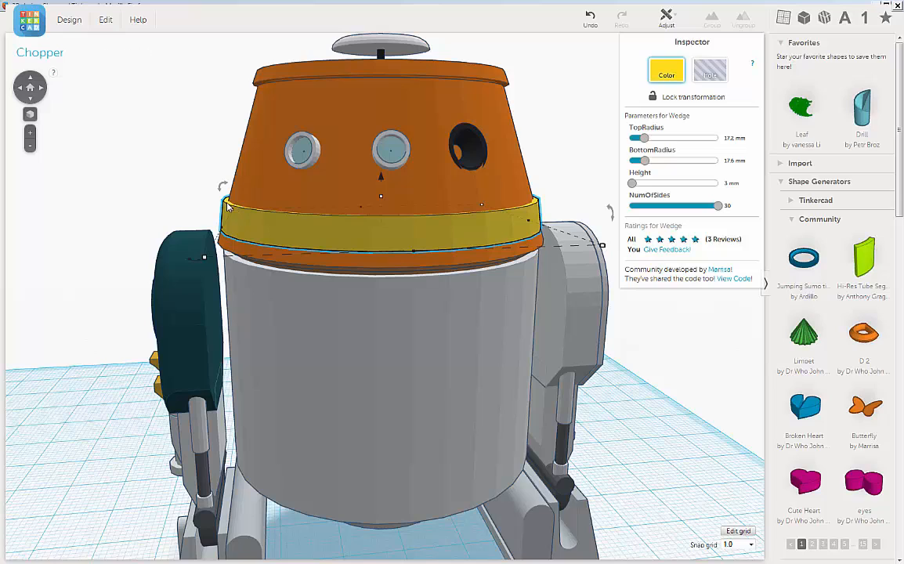
click(728, 137)
key(Return)
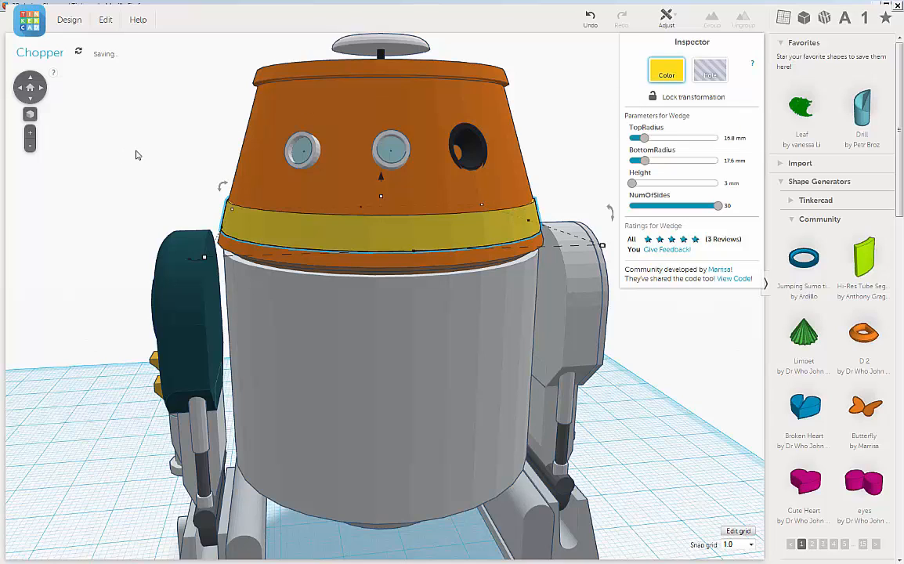
Set the yellow band's height to 2.5 mm and check its fit around the head.
right_drag(135, 150, 153, 146)
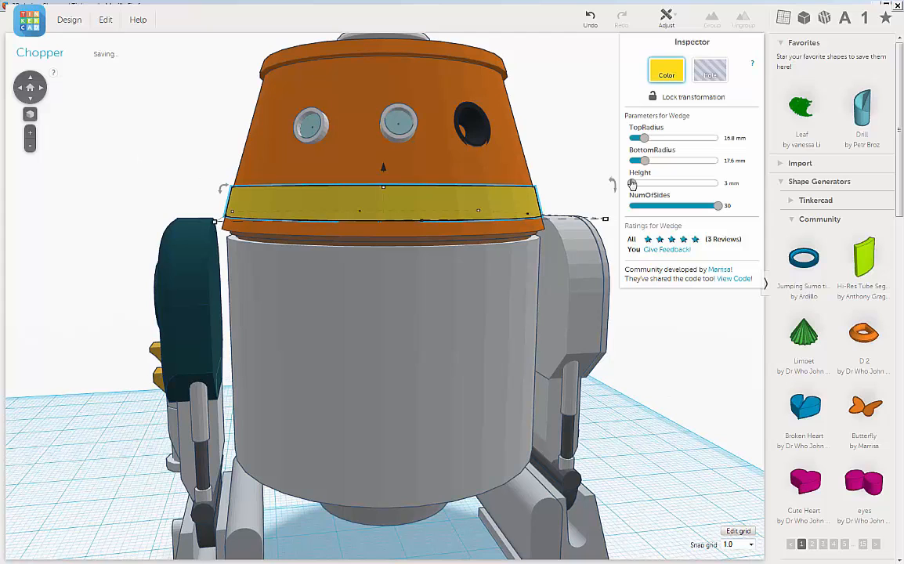
scroll(152, 154, down, 3)
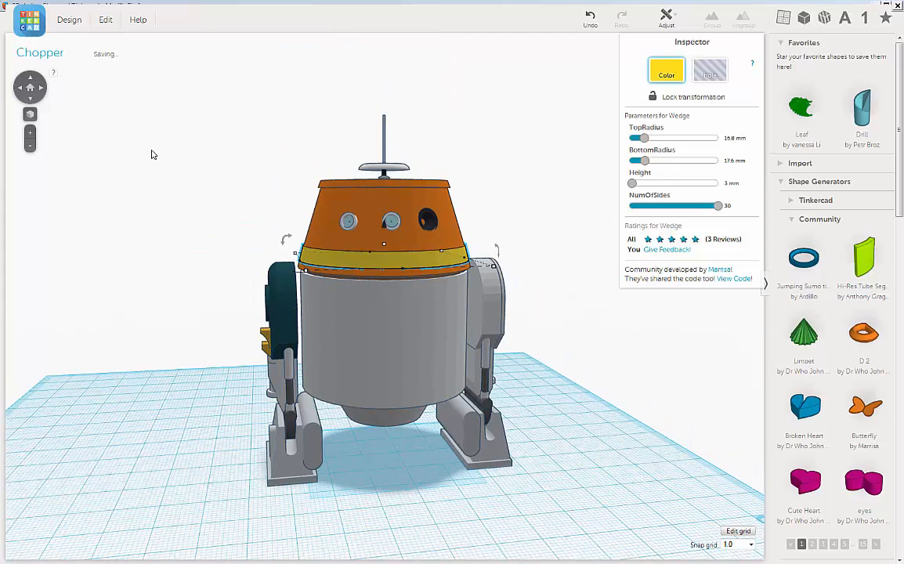
scroll(152, 155, up, 2)
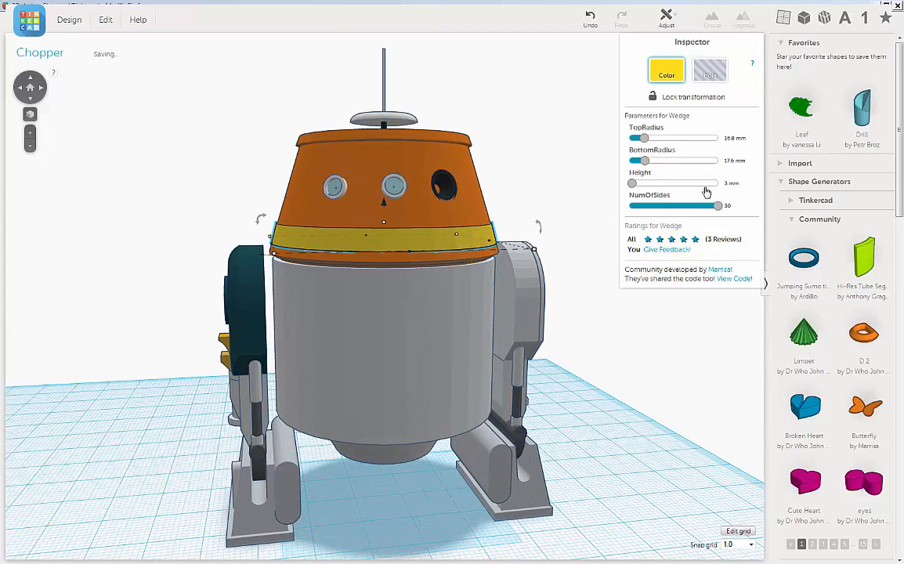
click(730, 183)
text(2.5)
key(Return)
scroll(220, 185, up, 3)
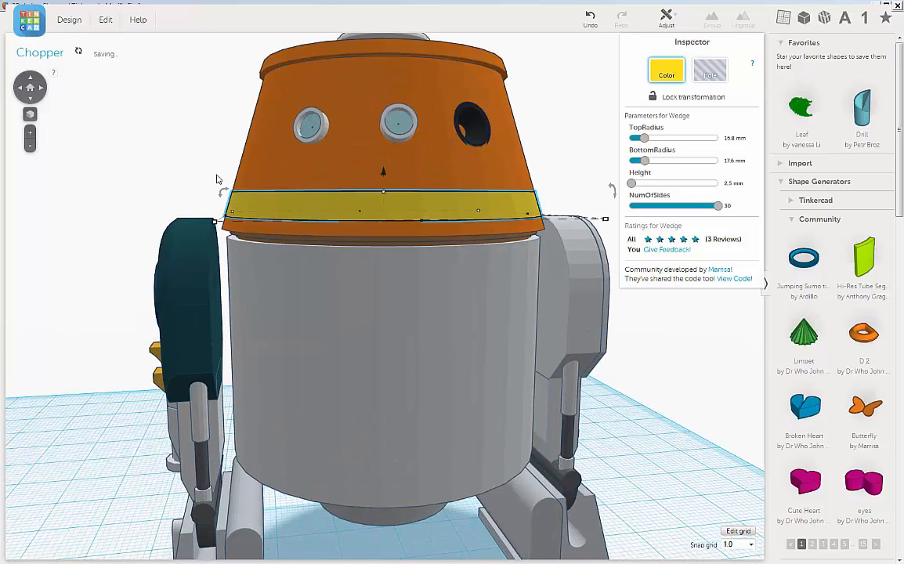
scroll(213, 188, down, 2)
scroll(213, 187, up, 3)
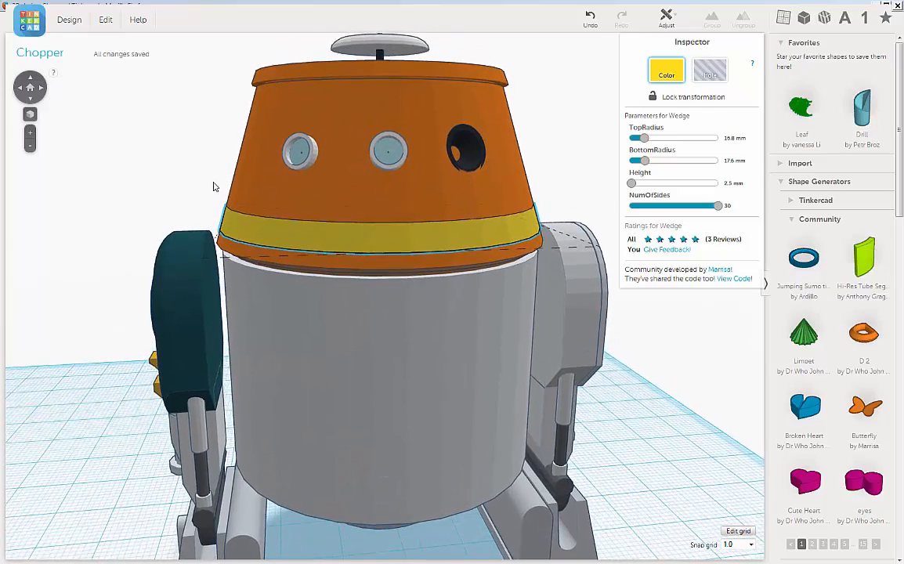
Select the yellow band around the bottom of the head and duplicate it in place.
scroll(216, 185, down, 4)
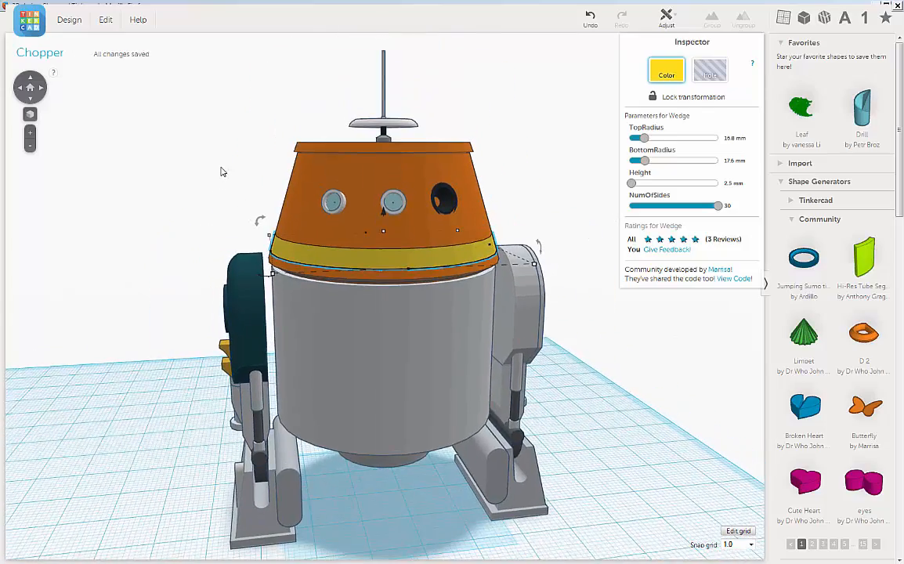
right_drag(221, 172, 133, 165)
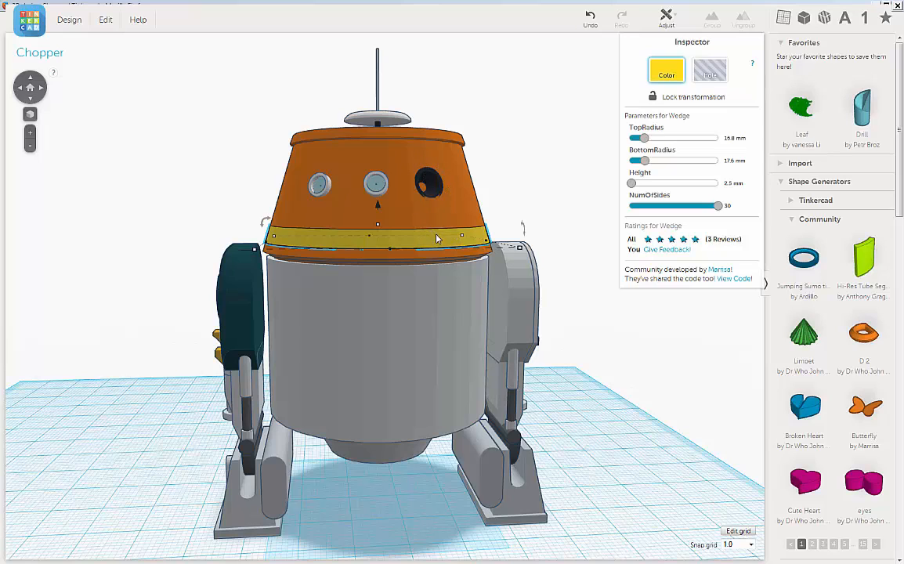
click(516, 207)
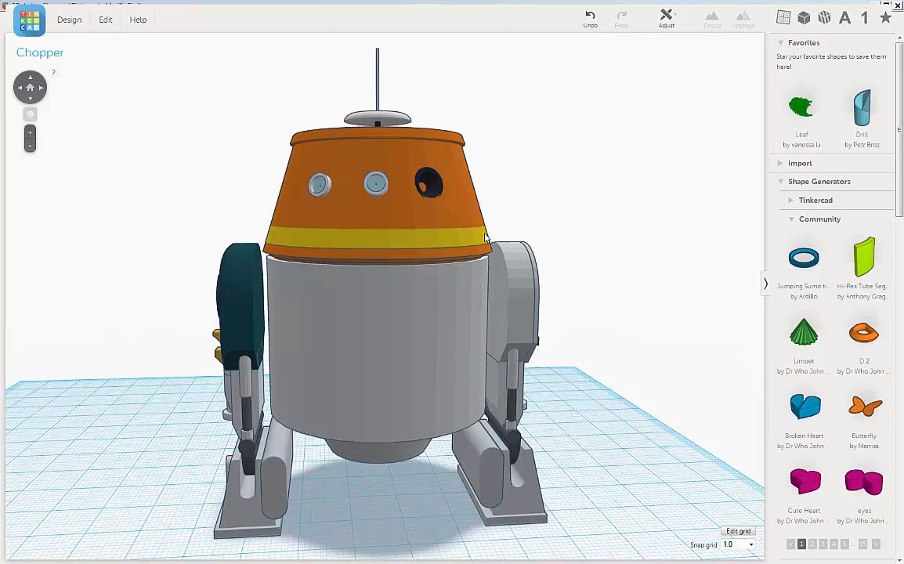
click(485, 236)
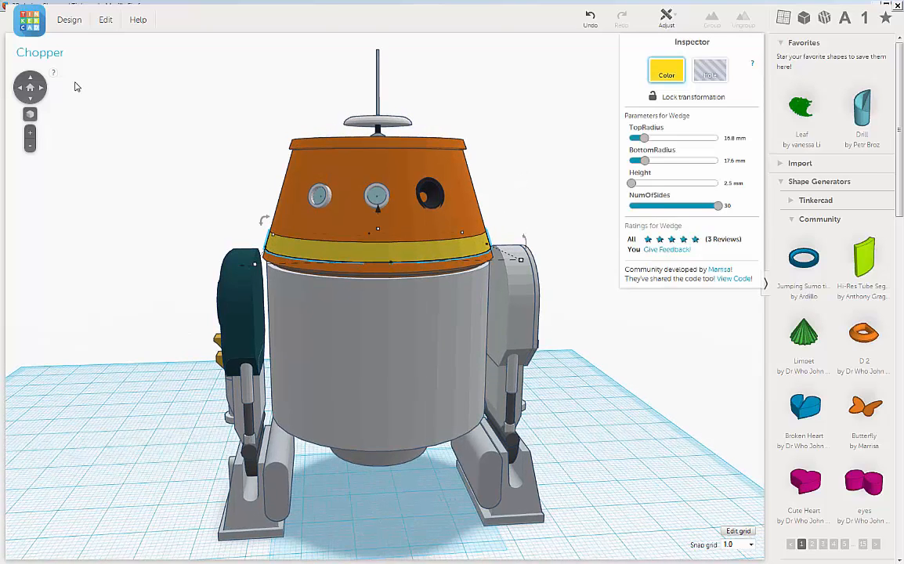
click(104, 21)
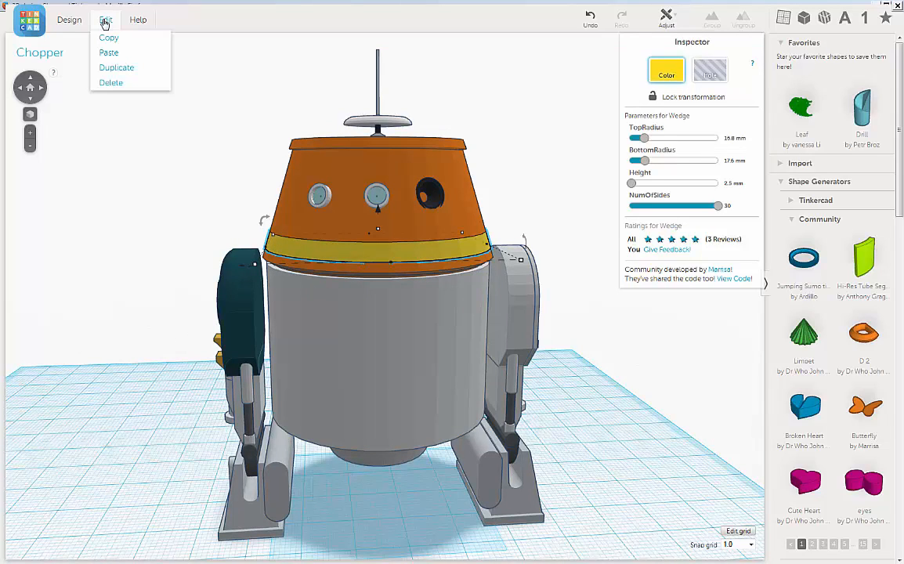
click(110, 72)
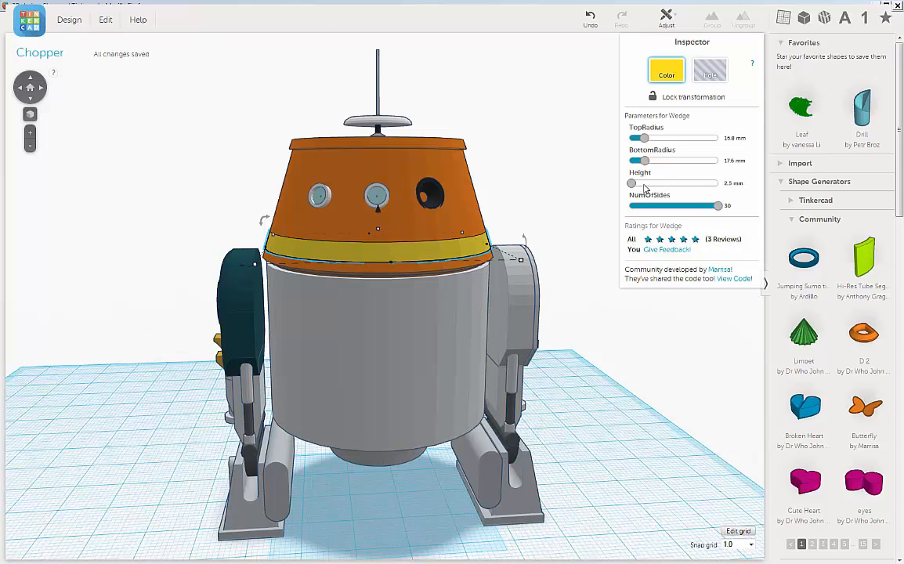
Set the duplicated yellow wedge's height to 13 mm after trying 10 mm.
click(732, 182)
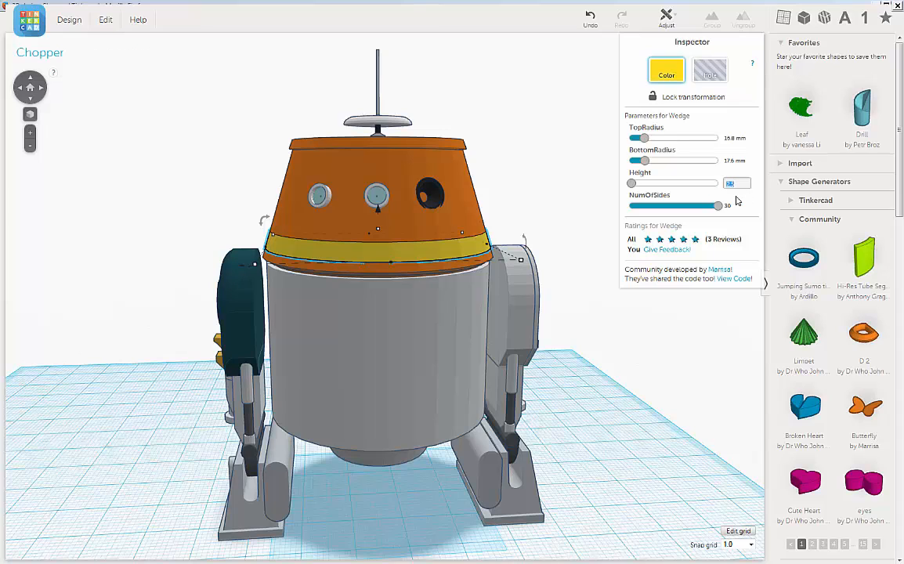
text(10)
key(Return)
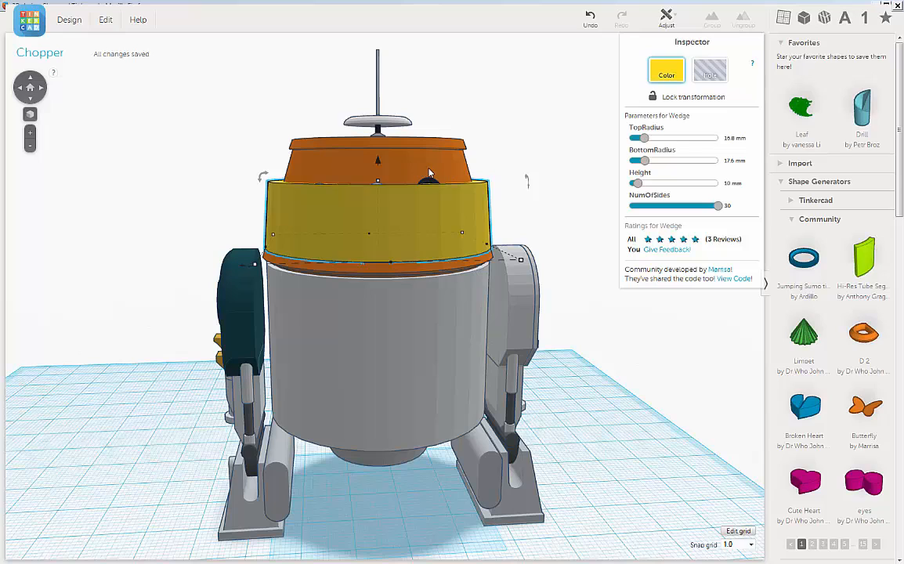
click(734, 183)
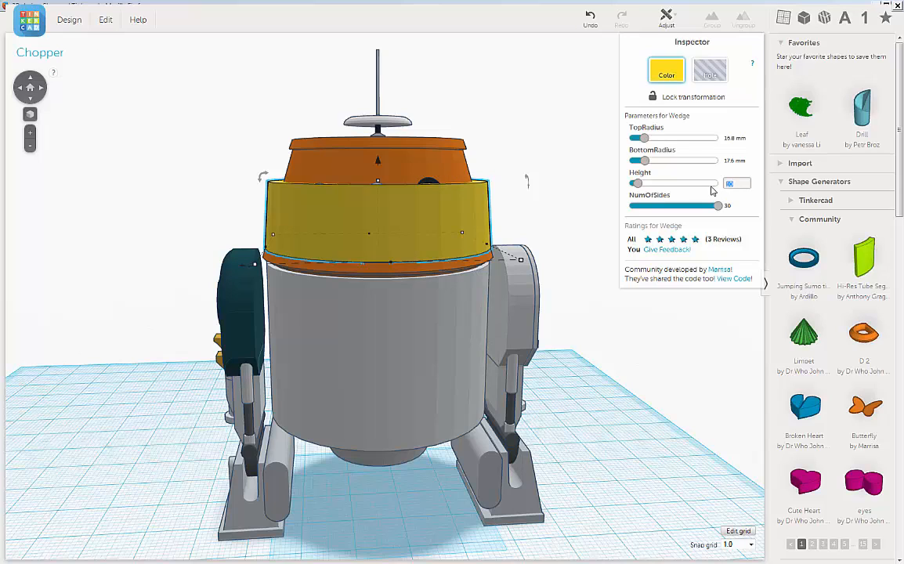
text(13)
key(Return)
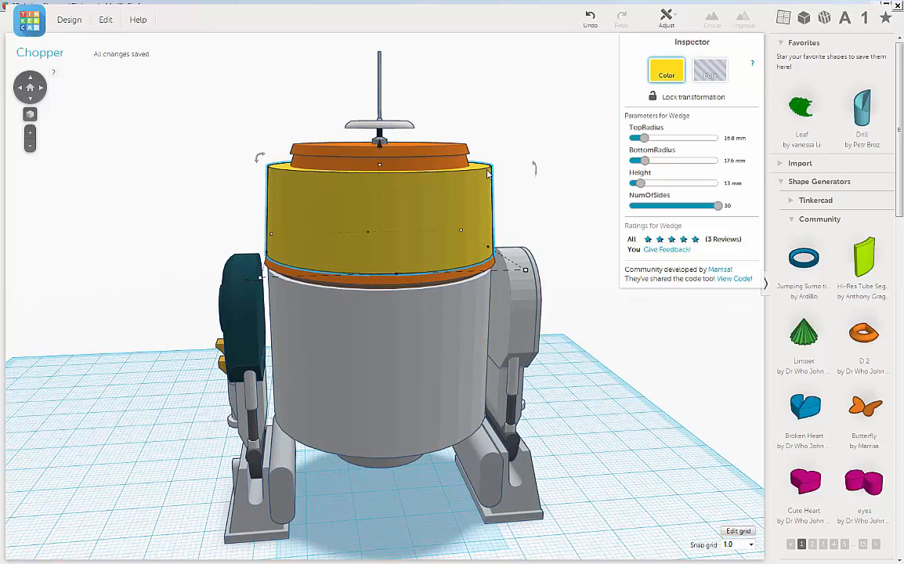
Try top radii of 12 mm and 15 mm on the tall yellow wedge.
click(733, 138)
text(12)
key(Return)
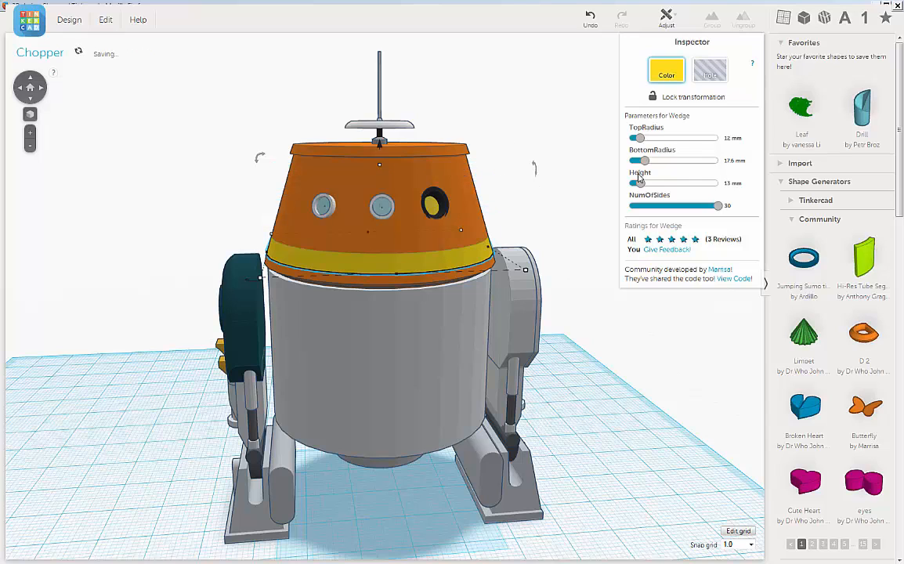
click(729, 138)
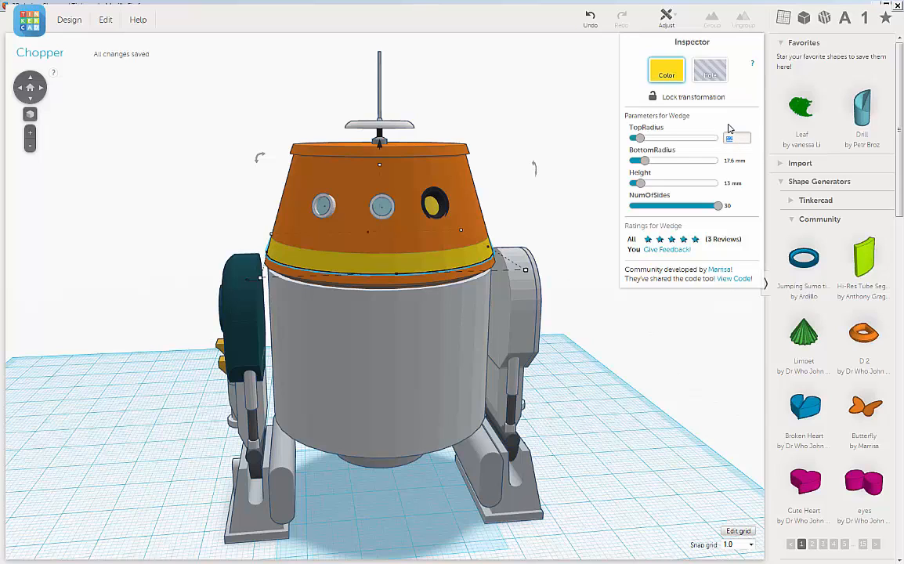
text(15)
key(Return)
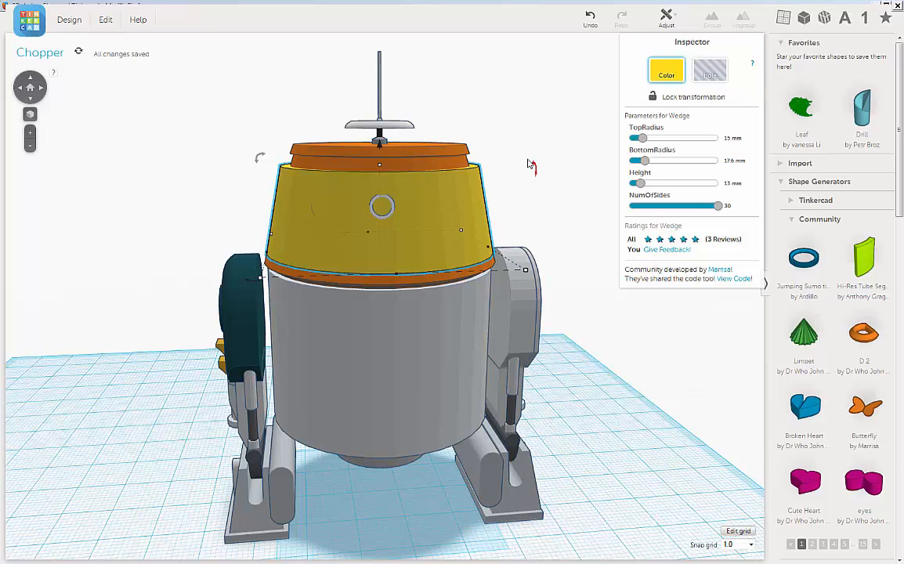
Try top radii of 14 mm and 13.5 mm on the yellow wedge to match the head's slope.
scroll(531, 165, up, 3)
scroll(540, 204, up, 2)
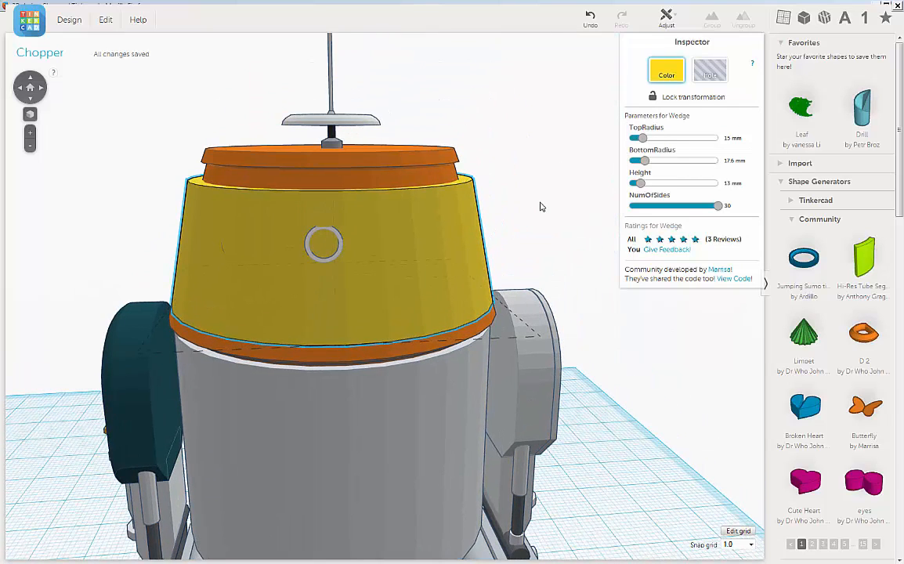
click(731, 137)
text(14)
key(Return)
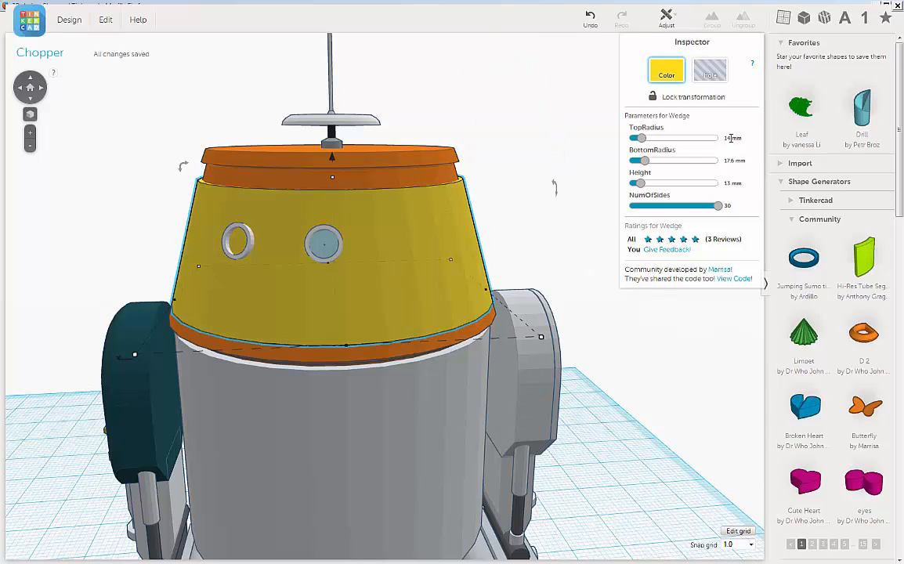
click(730, 138)
text(13)
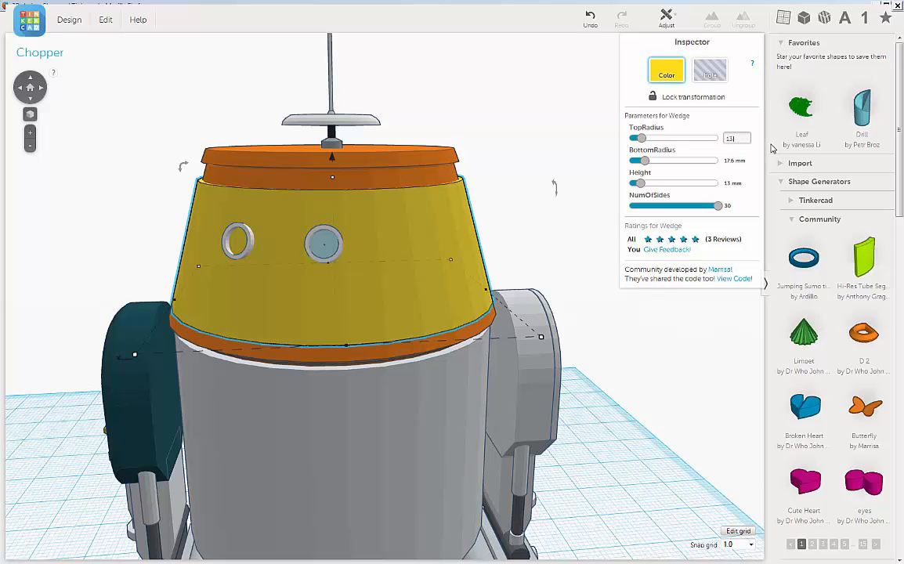
text(.5)
key(Return)
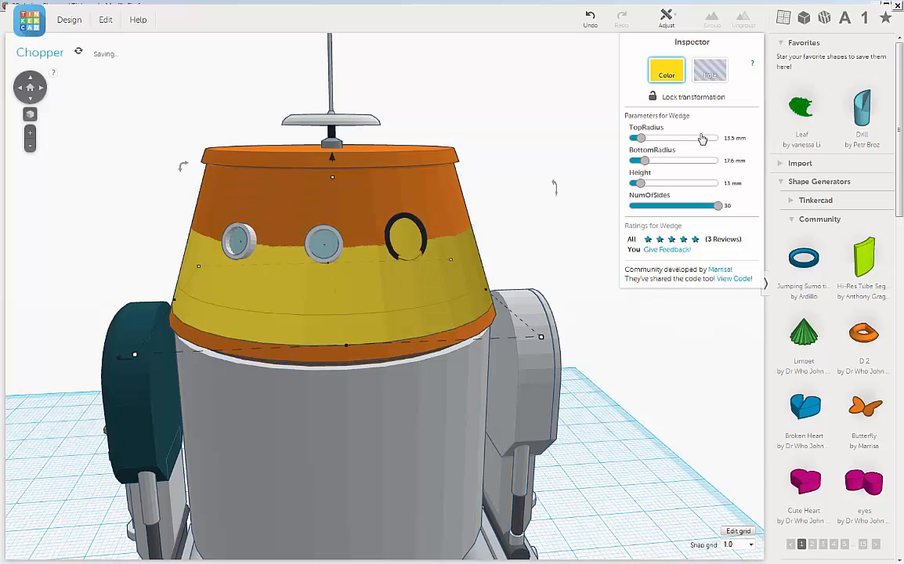
Refine the yellow wedge's top radius by trying 13.8 mm and 13.6 mm.
click(733, 138)
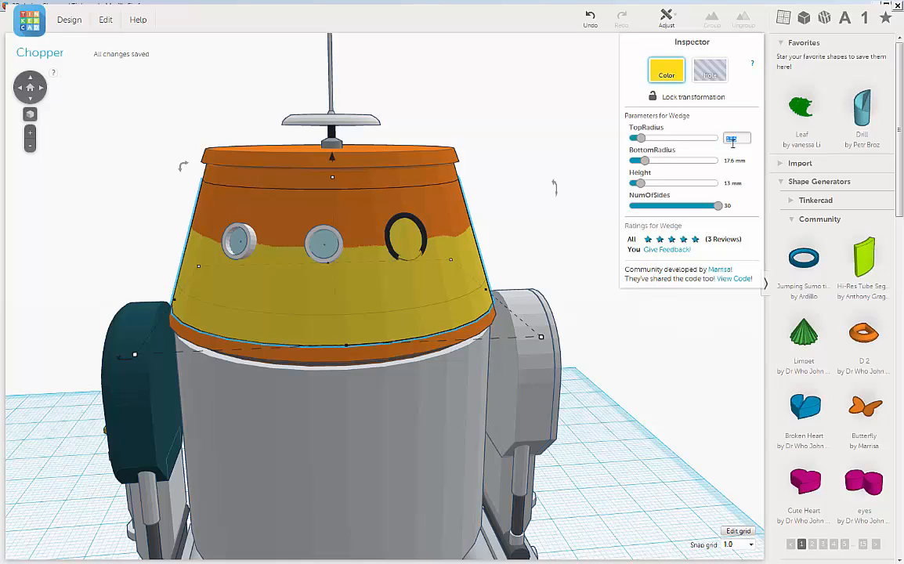
text(8)
key(Return)
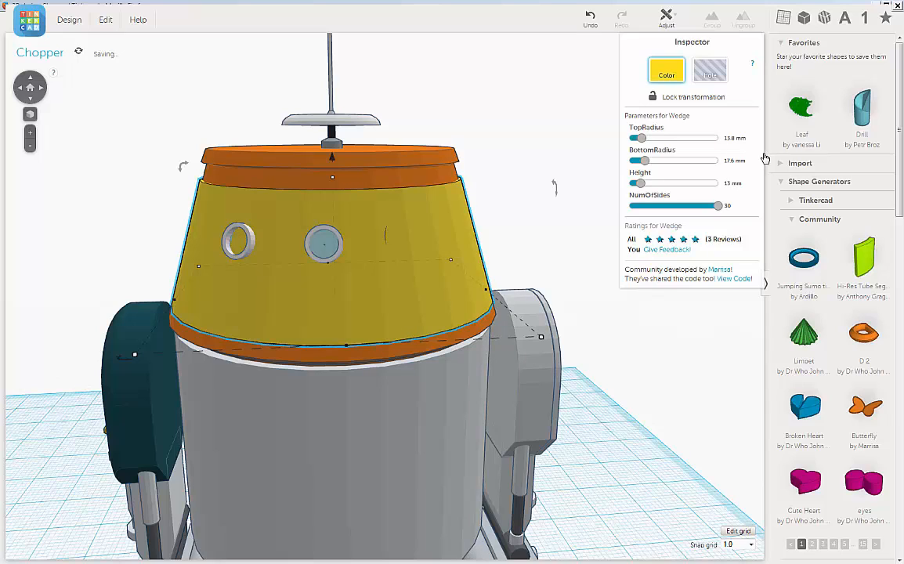
click(733, 138)
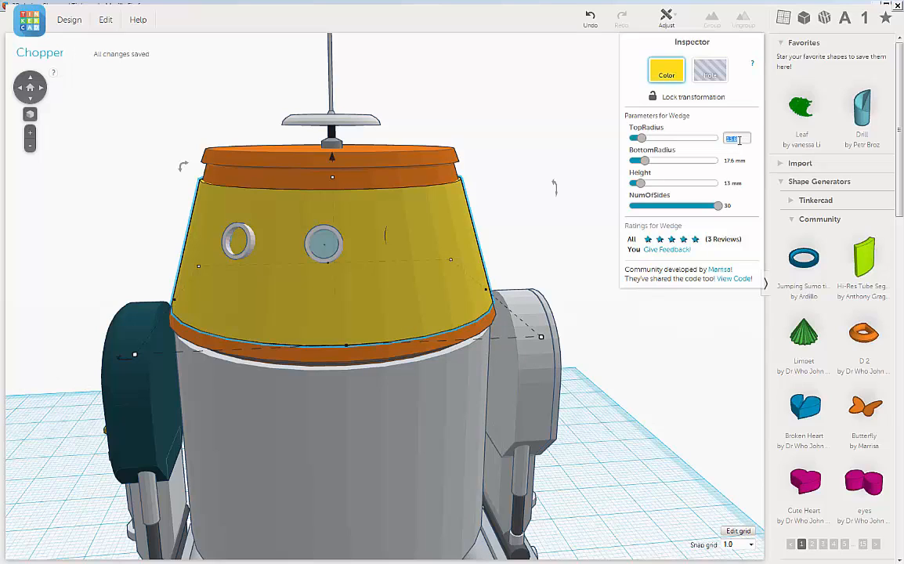
click(737, 138)
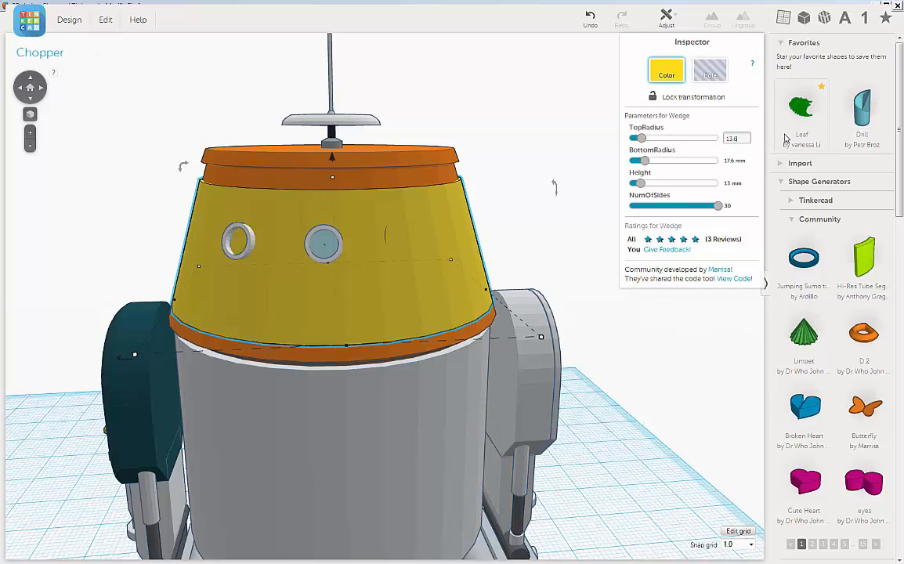
key(Return)
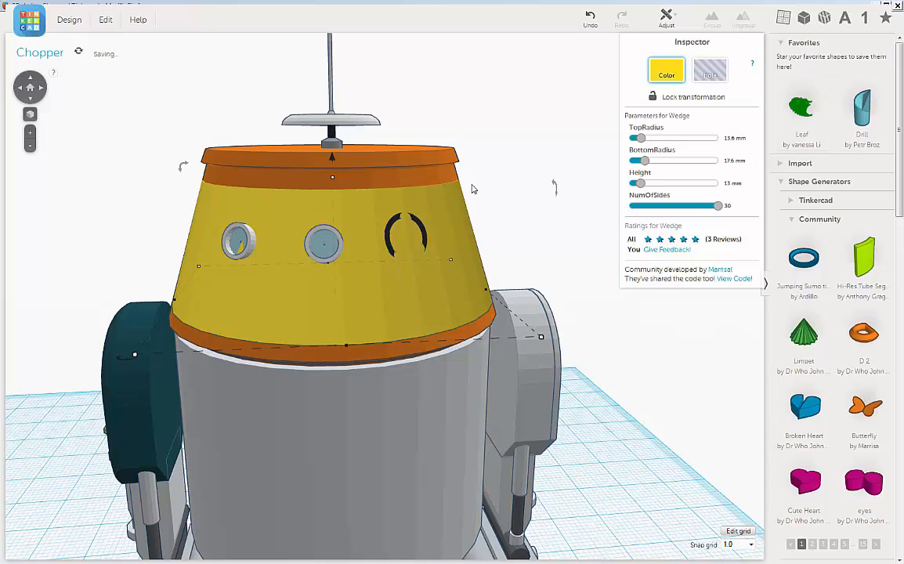
Examine from several angles how the tall yellow wedge fits against the orange head and around the eyes.
scroll(513, 174, up, 2)
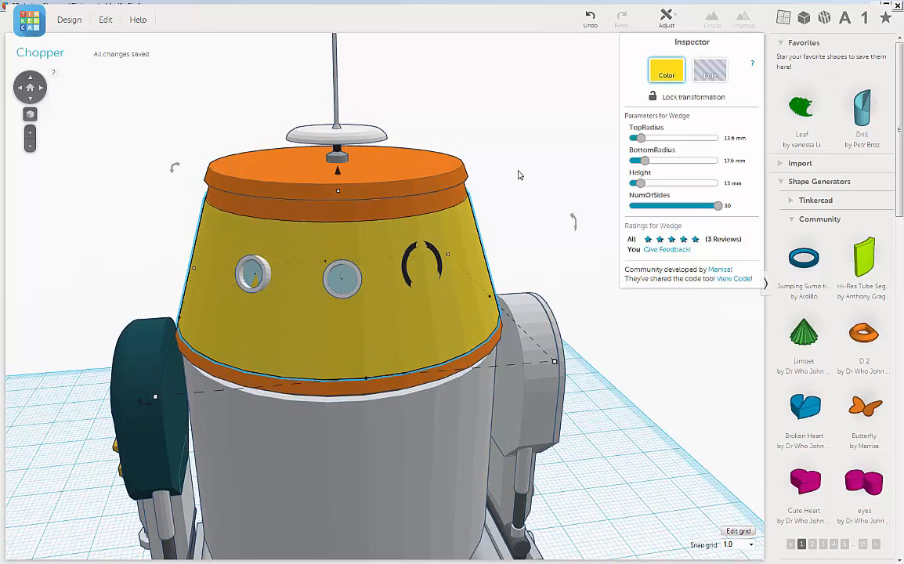
scroll(517, 172, down, 2)
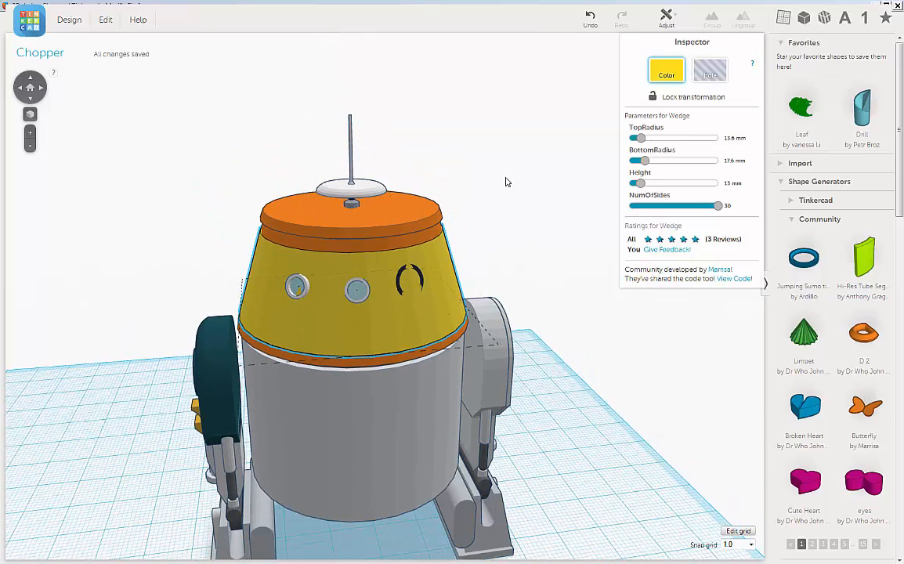
scroll(506, 240, up, 3)
middle_drag(550, 178, 522, 204)
mouse_move(536, 199)
right_down()
mouse_move(528, 203)
mouse_move(542, 202)
right_up()
middle_drag(542, 206, 555, 183)
scroll(555, 183, down, 2)
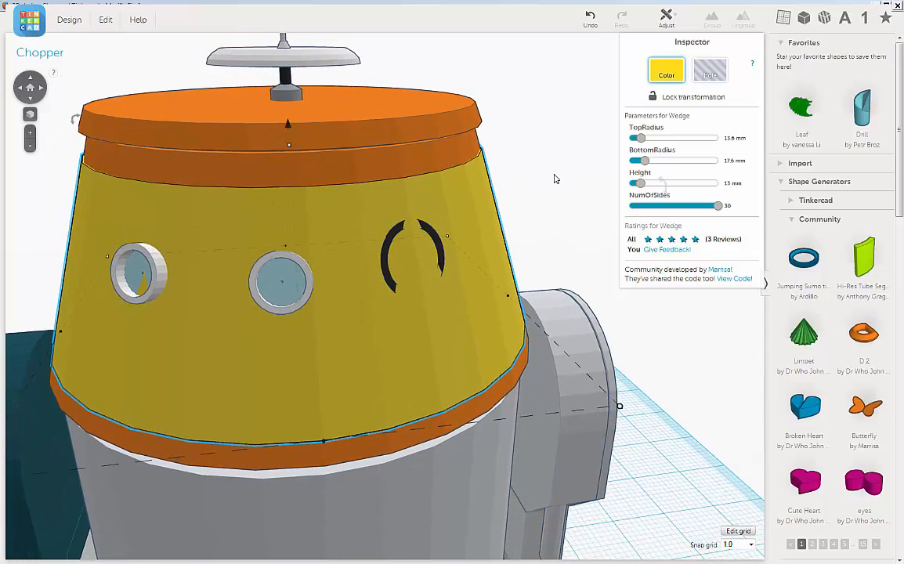
scroll(552, 185, down, 3)
mouse_move(527, 202)
right_down()
mouse_move(524, 183)
mouse_move(542, 186)
mouse_move(518, 187)
right_up()
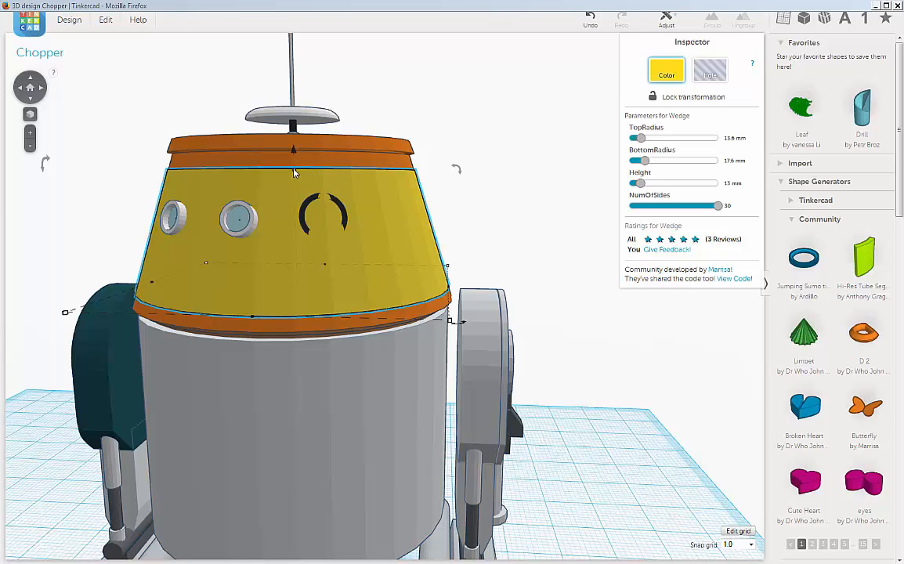
Lower the yellow wedge's top edge slightly and set its top radius to 13.9 mm after trying 13.8 mm.
mouse_move(295, 174)
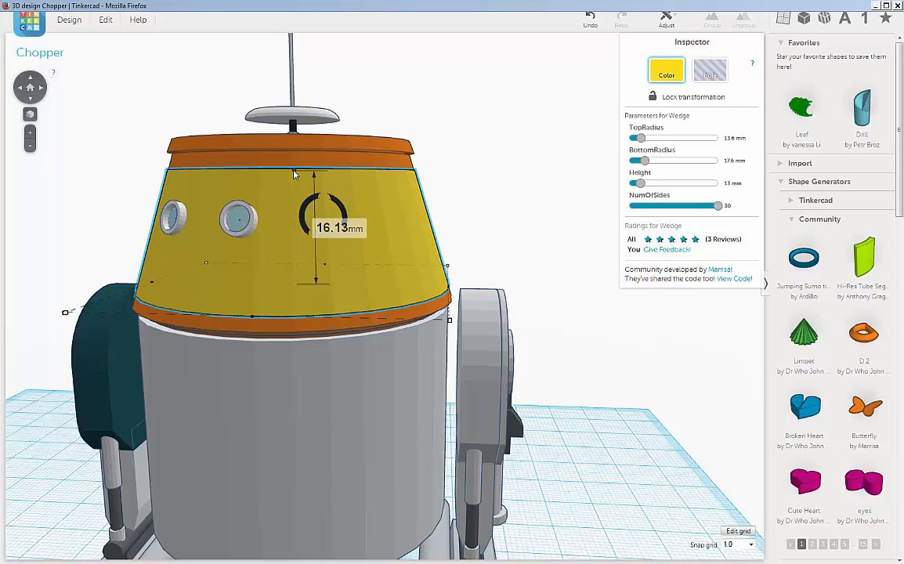
drag(294, 177, 295, 181)
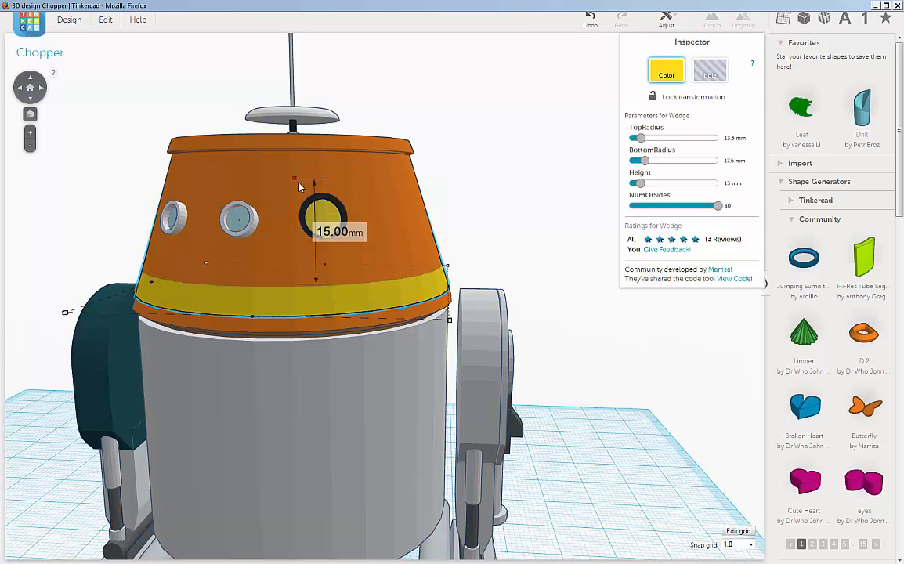
click(734, 140)
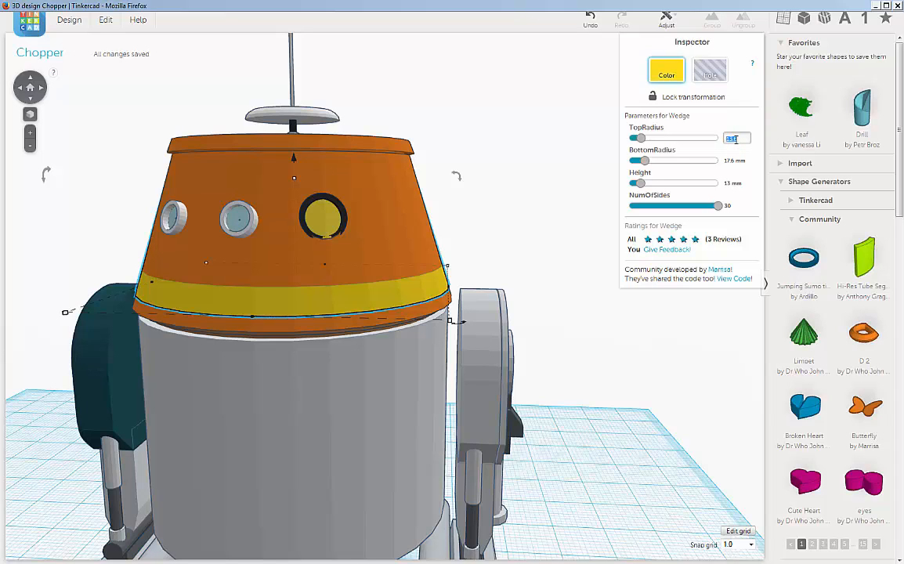
text(13.8)
key(Return)
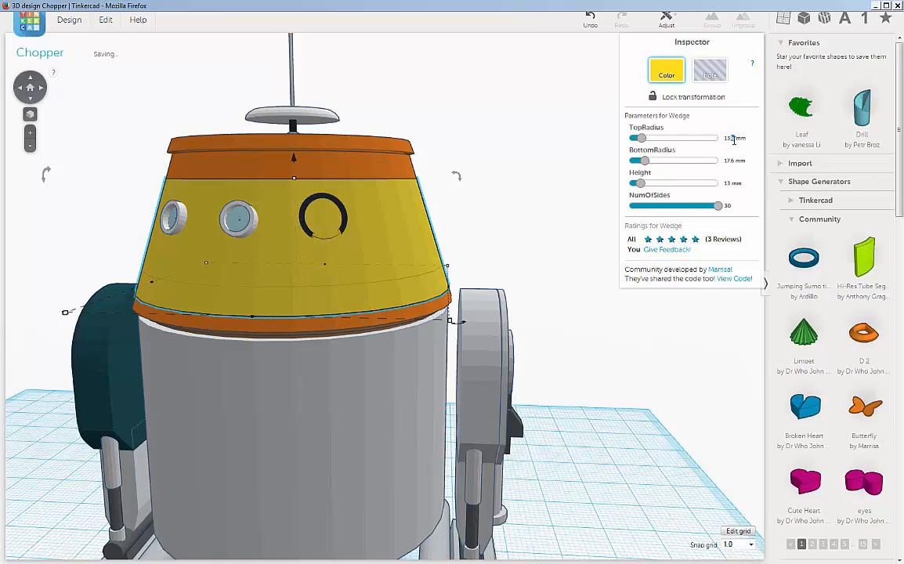
click(734, 140)
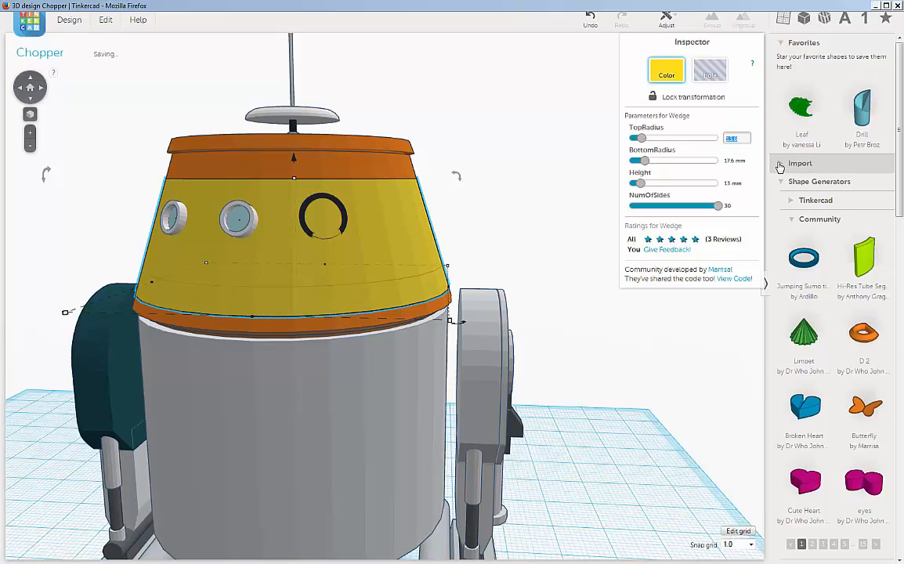
text(13.9)
key(Return)
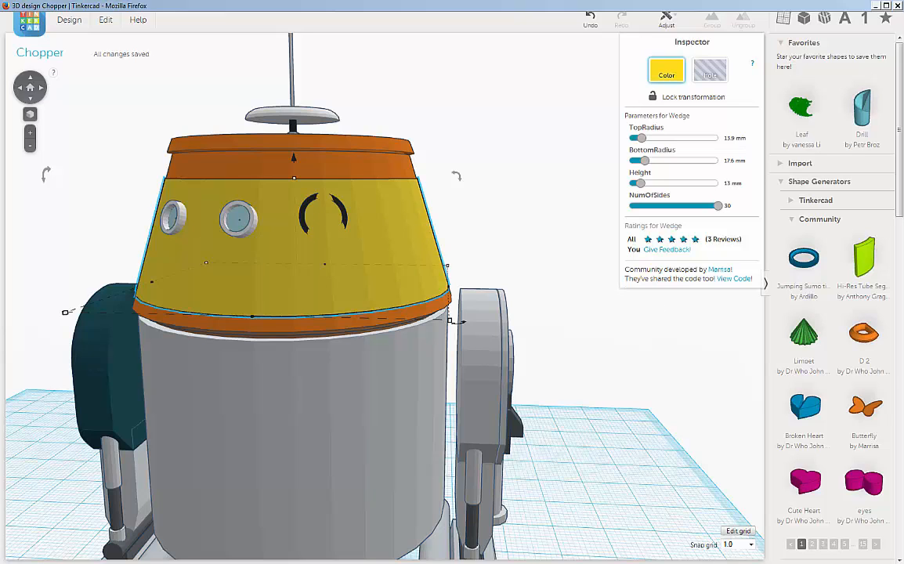
Add a box from the geometric shapes and position it so it overlaps one side of the yellow-covered head.
drag(899, 144, 899, 296)
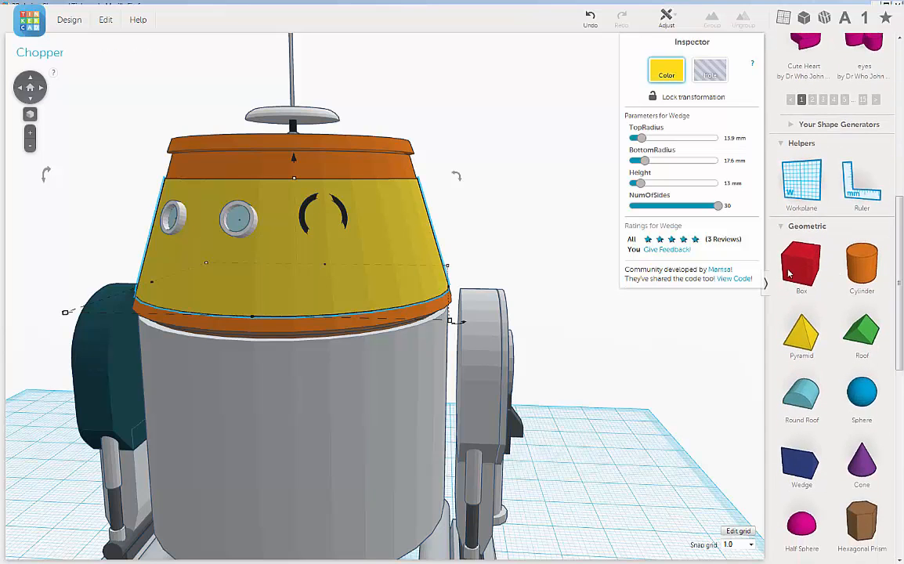
drag(802, 275, 349, 312)
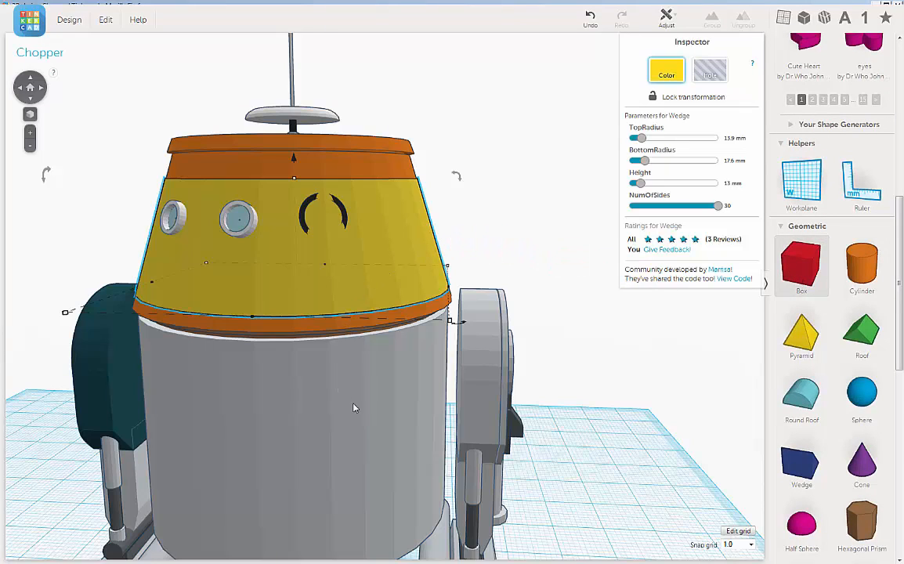
drag(546, 429, 647, 196)
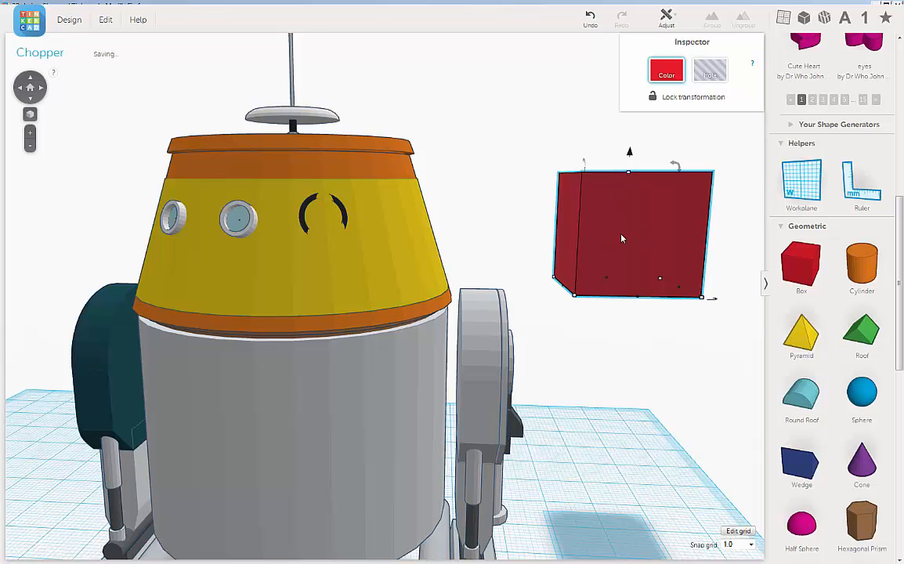
drag(621, 238, 343, 230)
drag(361, 187, 284, 185)
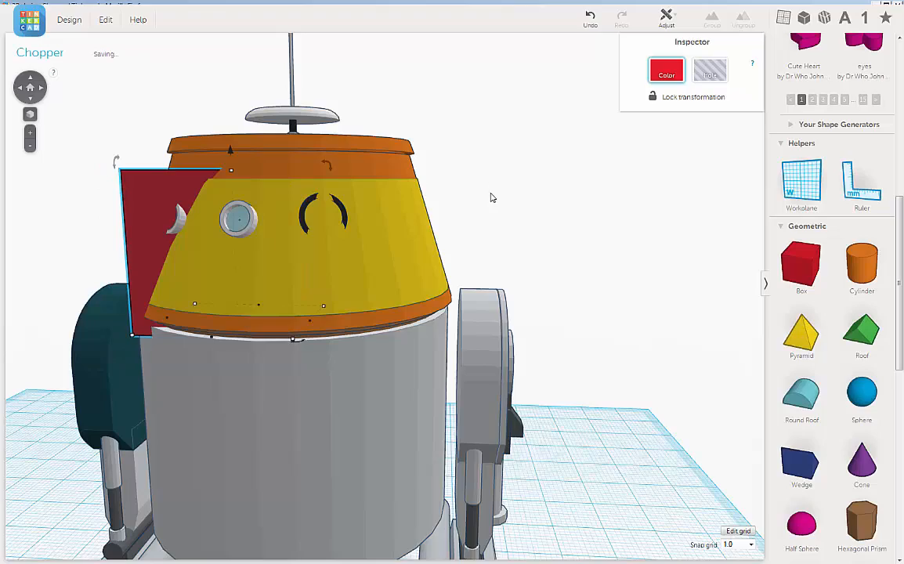
Move the red box forward over the two white-rimmed eyes and rotate it slightly to face the front of the head.
right_drag(491, 197, 484, 228)
middle_drag(484, 228, 543, 188)
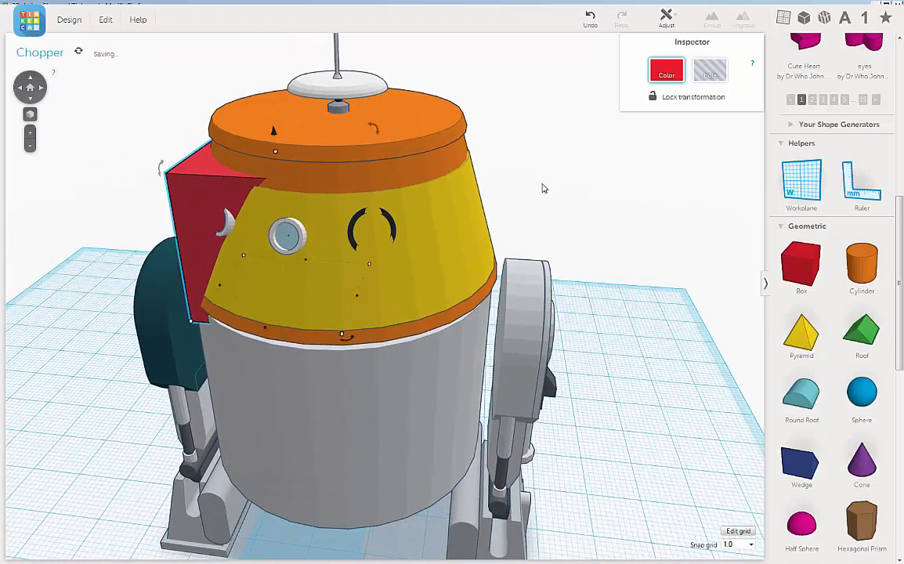
right_drag(262, 205, 249, 244)
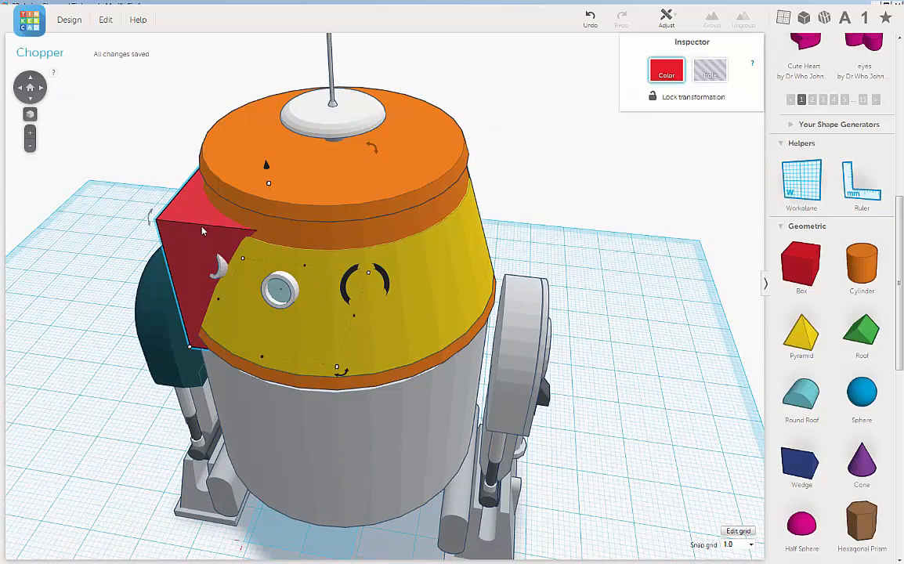
drag(202, 231, 197, 309)
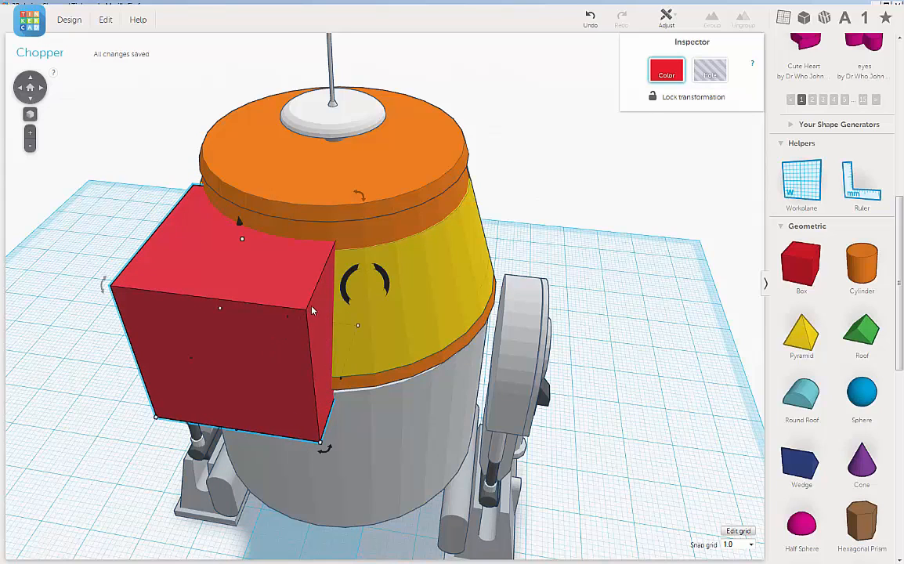
drag(327, 454, 369, 456)
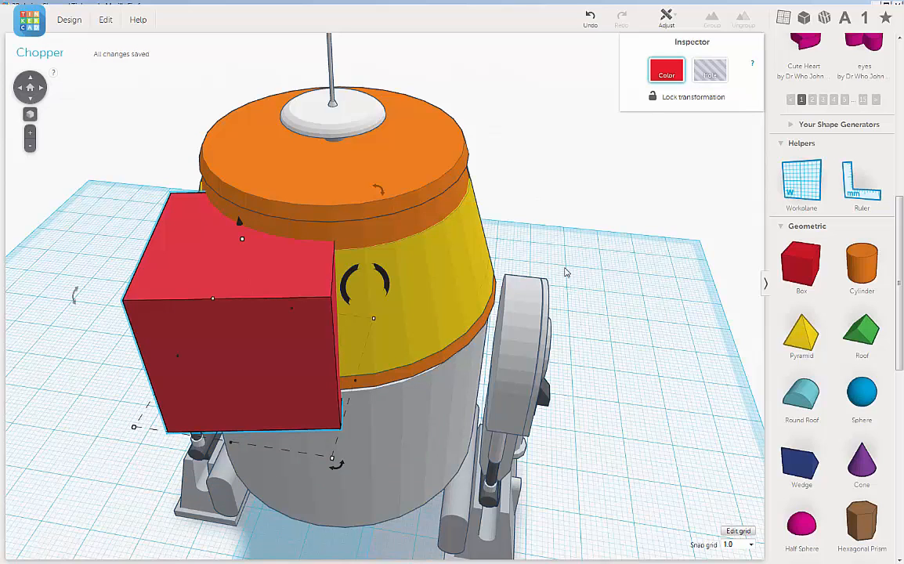
Turn the red box over the front of the head into a hole.
right_drag(566, 268, 562, 250)
right_drag(508, 176, 416, 233)
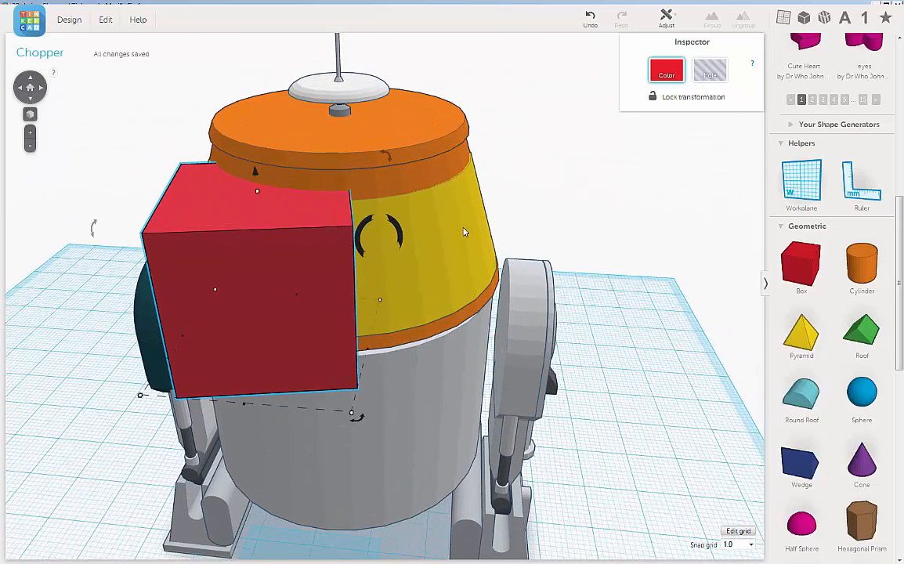
right_drag(565, 193, 355, 197)
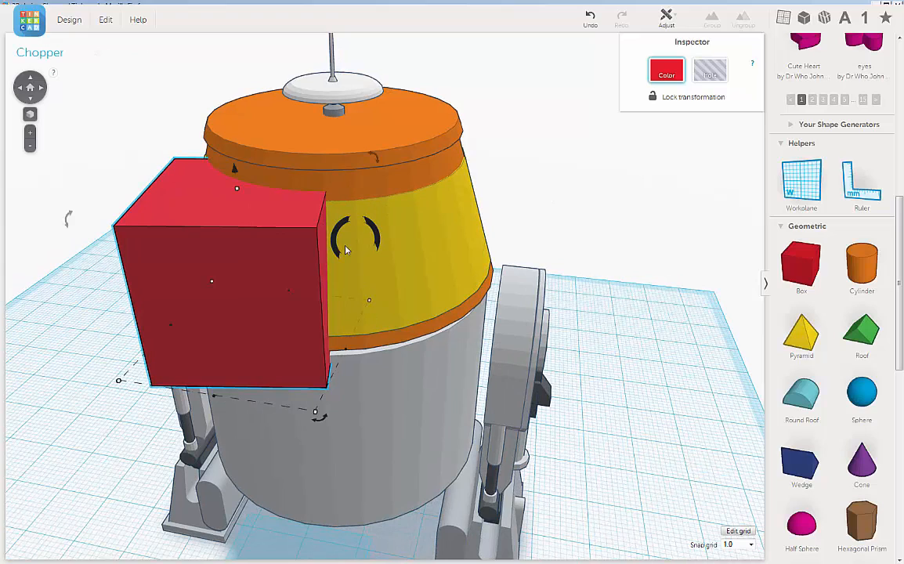
click(709, 71)
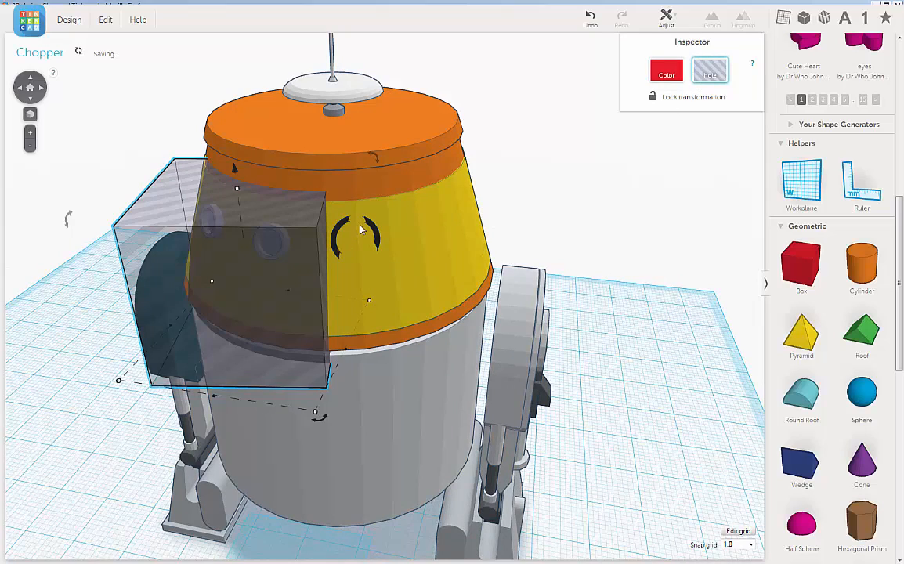
Set the snap grid to 0.5 and nudge the box hole sideways so its edge lies just beside the black eye ring.
scroll(360, 229, up, 2)
scroll(376, 250, up, 3)
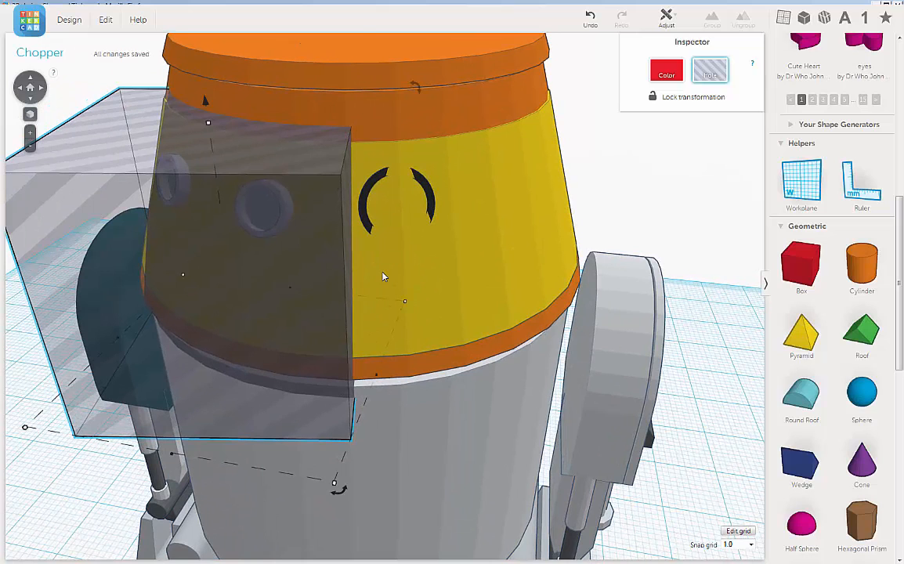
right_drag(383, 277, 393, 308)
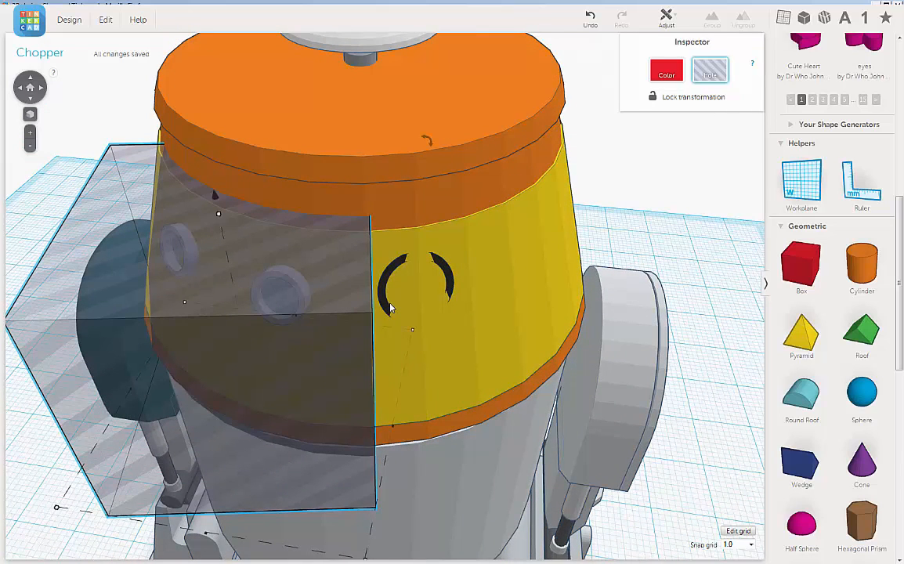
key(Left)
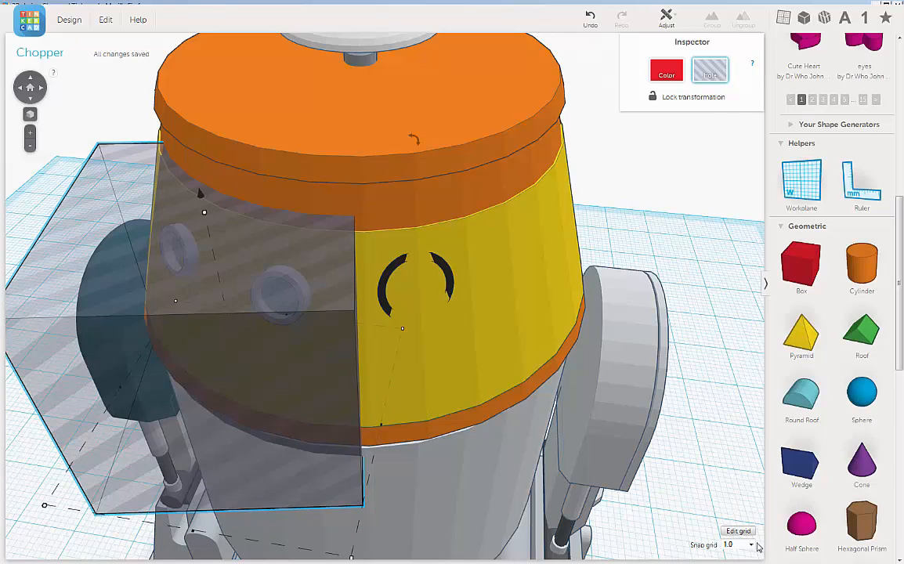
click(752, 550)
click(733, 514)
key(Right)
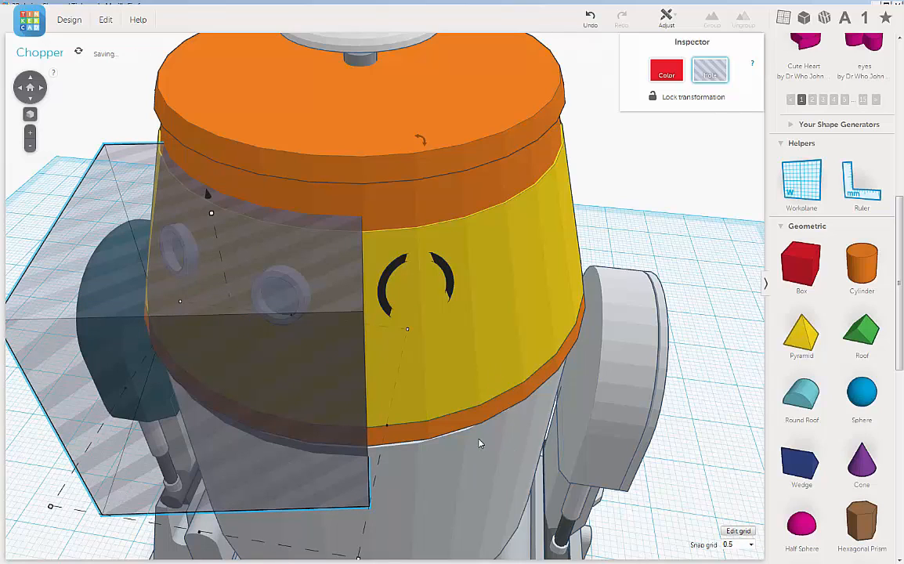
scroll(461, 403, up, 3)
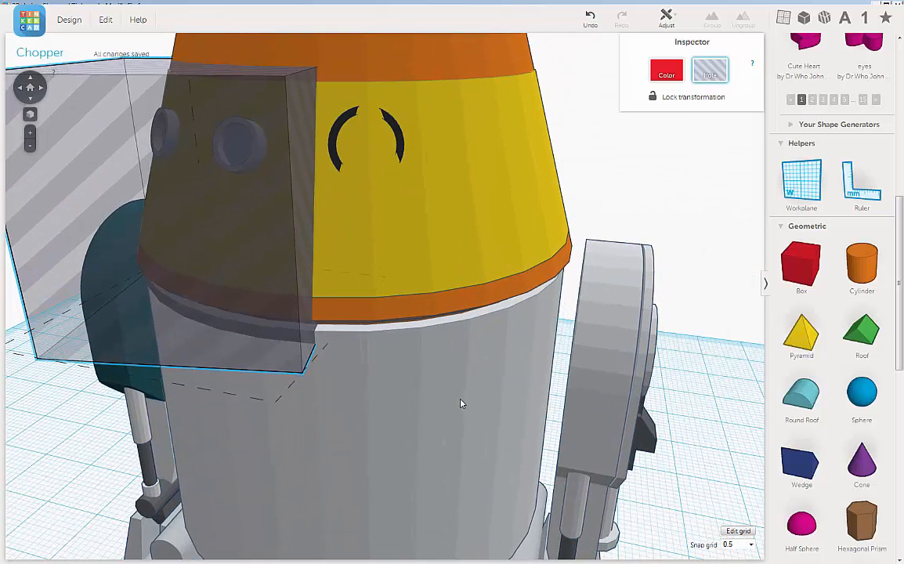
right_drag(460, 403, 486, 407)
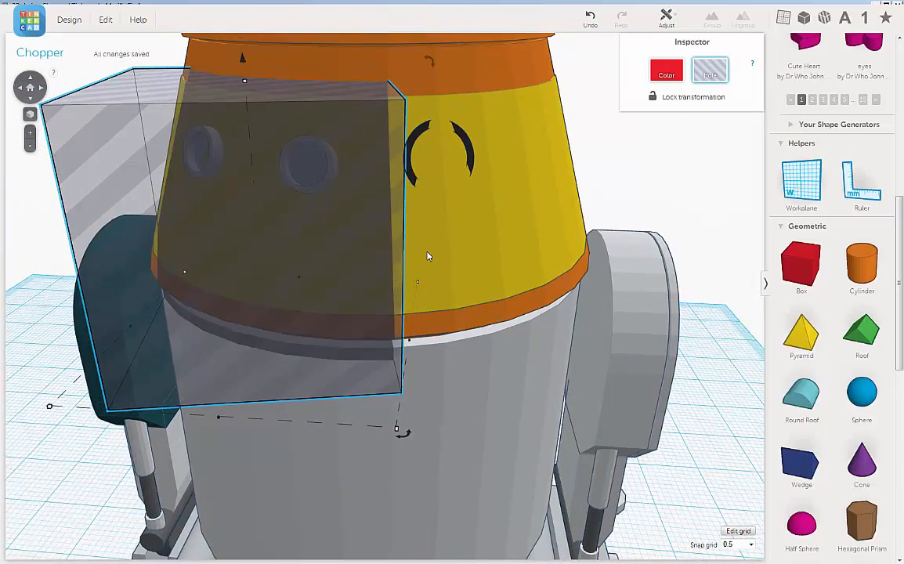
Raise the box hole so its underside leaves a yellow strip along the bottom of the head.
scroll(271, 239, down, 3)
right_drag(271, 240, 412, 199)
right_drag(449, 235, 431, 261)
mouse_move(315, 108)
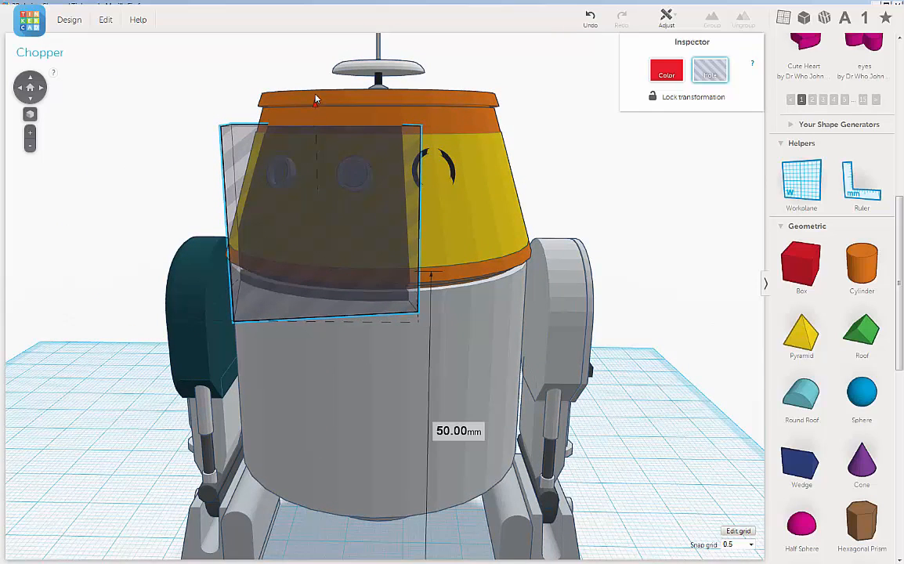
drag(315, 99, 293, 36)
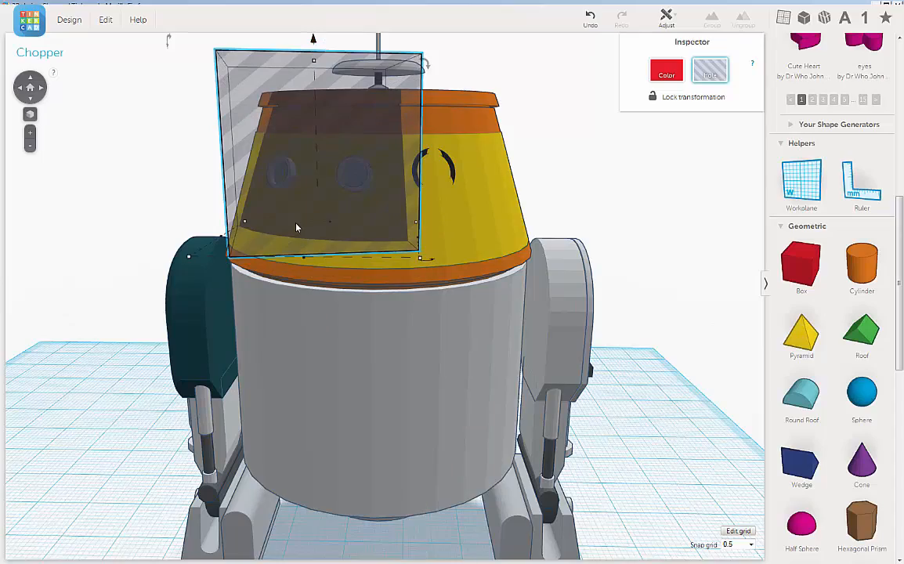
Extend the box hole backward through the head and widen it past the head's side above the teal leg.
right_drag(296, 227, 476, 286)
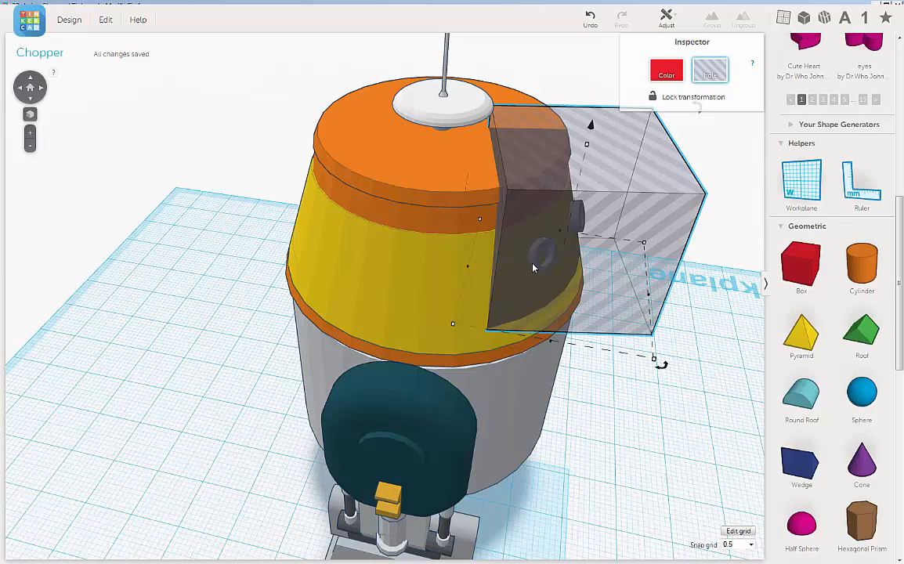
right_drag(533, 268, 480, 302)
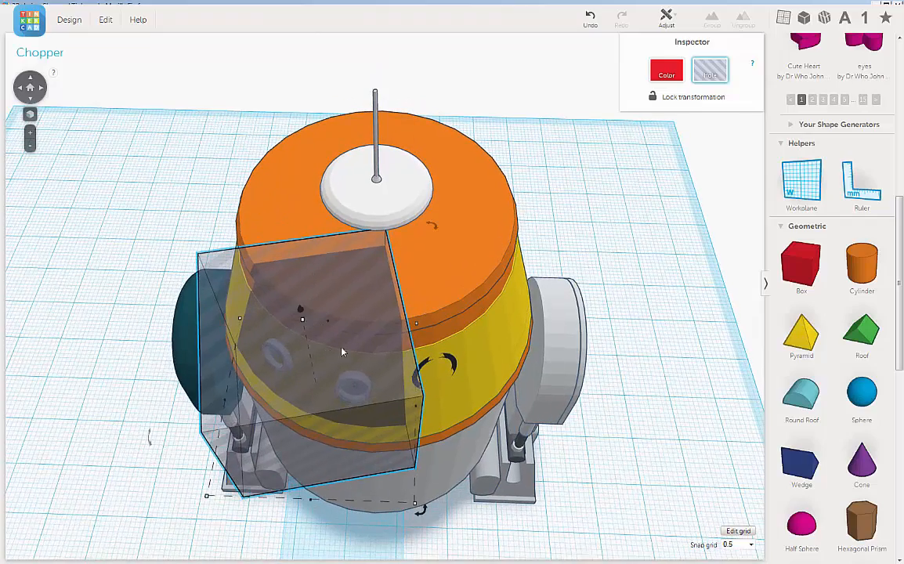
right_drag(343, 353, 318, 365)
drag(325, 350, 320, 149)
right_drag(413, 433, 249, 334)
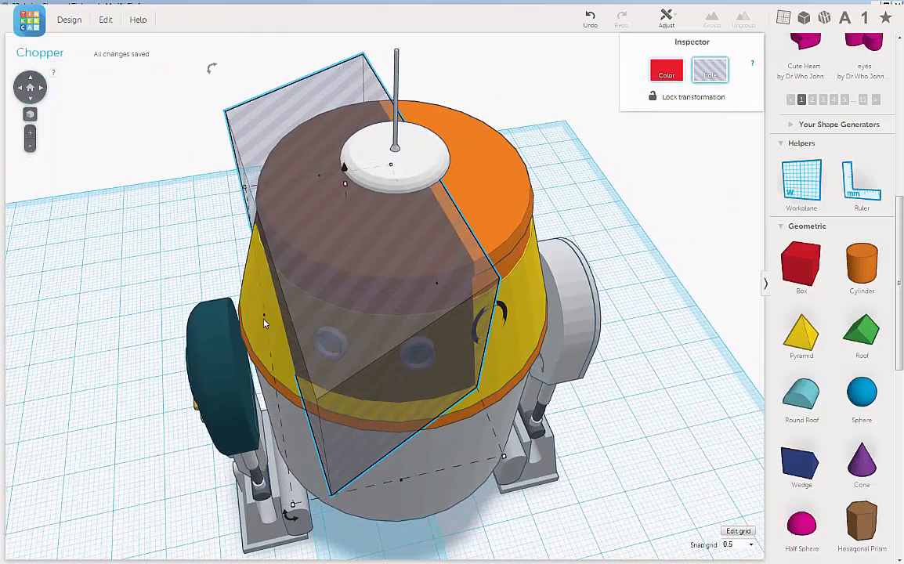
drag(264, 319, 200, 317)
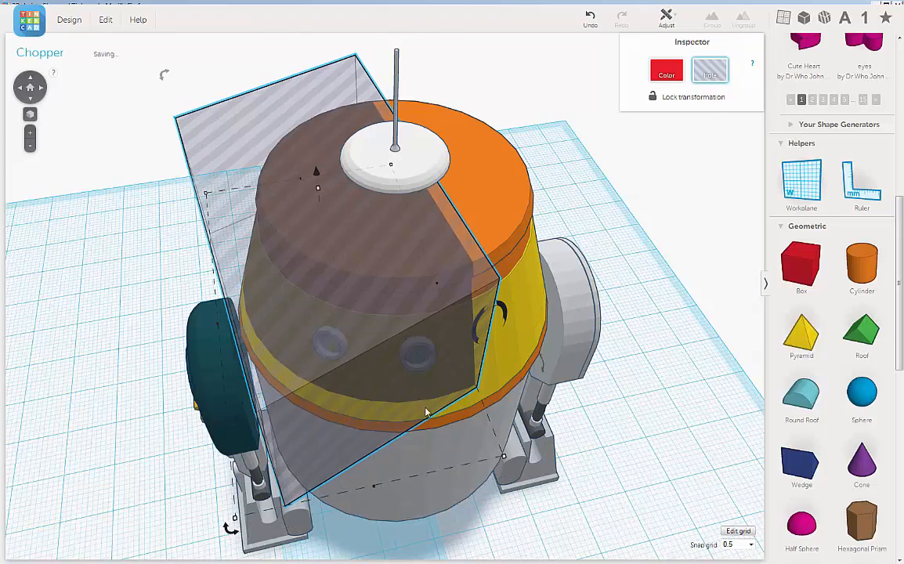
Shift the enlarged box hole away from the black eye ring by two 0.5 mm nudges.
right_drag(404, 391, 405, 291)
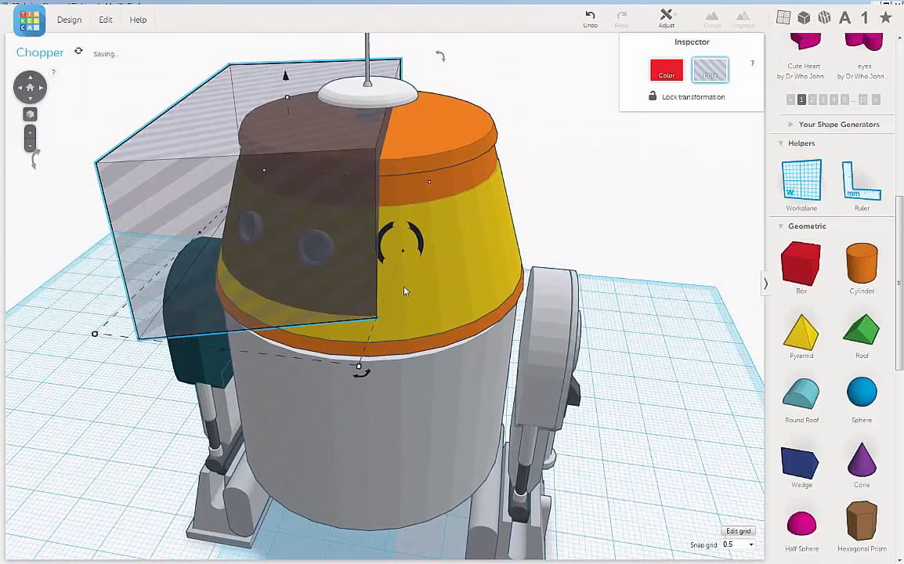
scroll(404, 291, up, 5)
scroll(405, 305, down, 3)
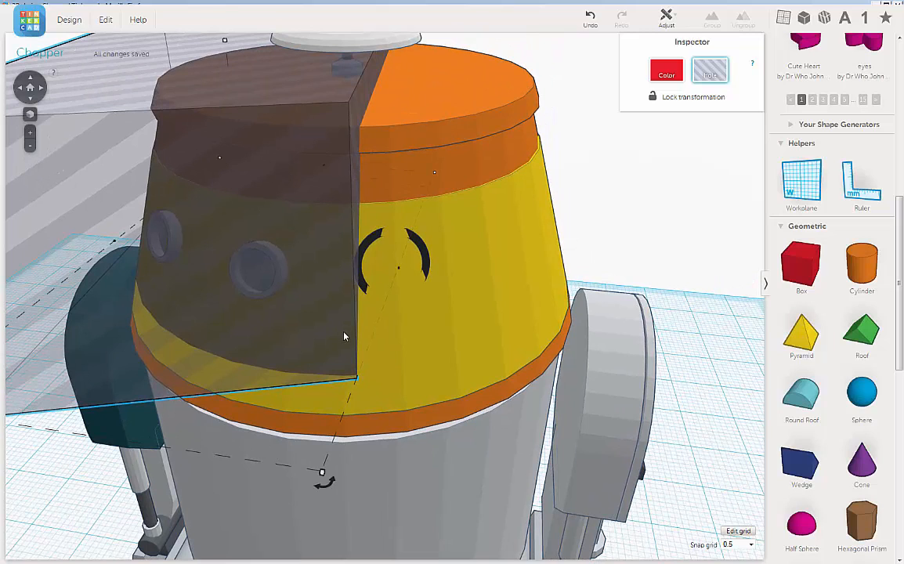
key(Left)
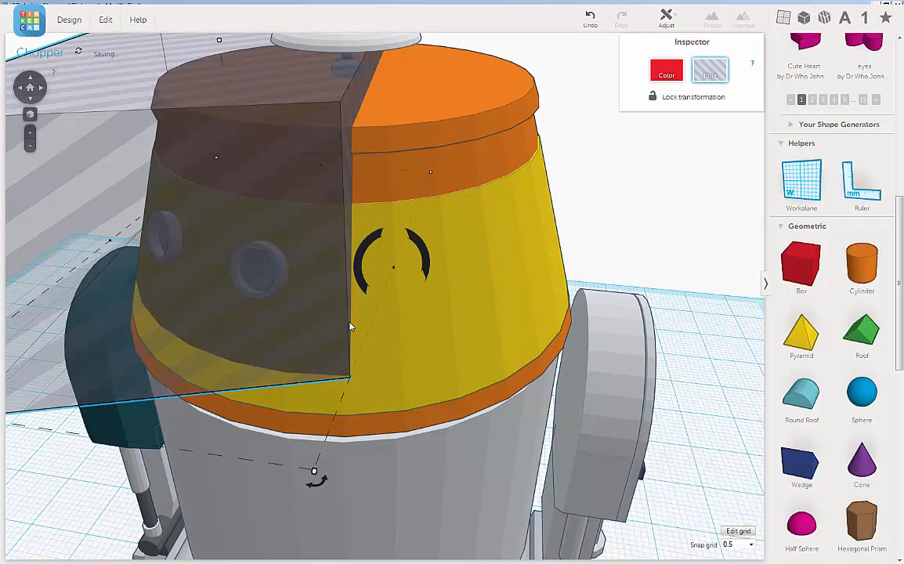
key(Left)
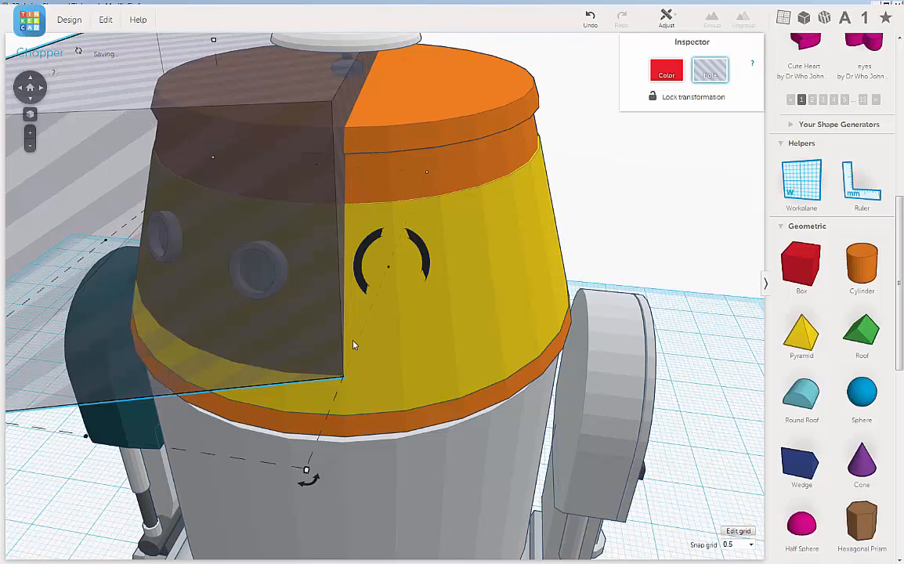
Turn the tall yellow wedge around the head into a hole.
scroll(361, 321, up, 1)
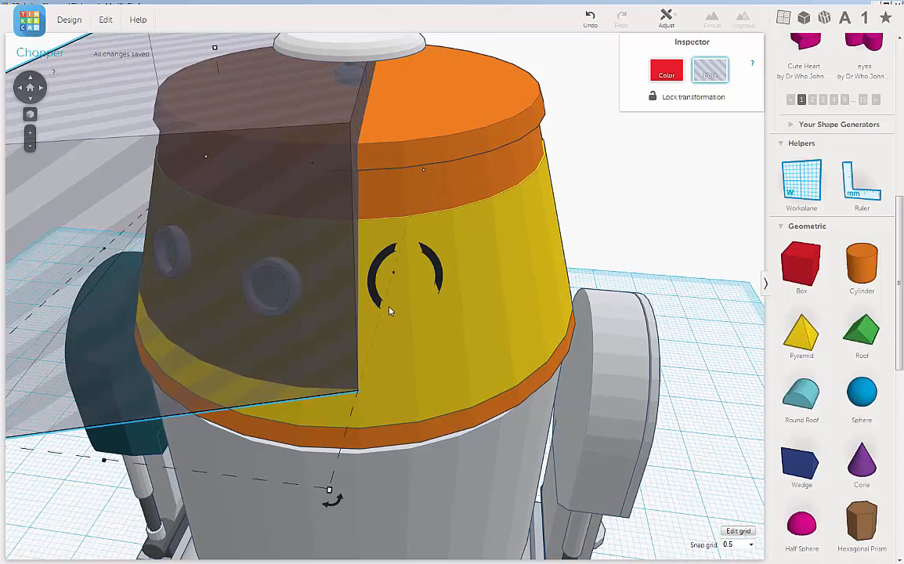
right_drag(371, 319, 377, 311)
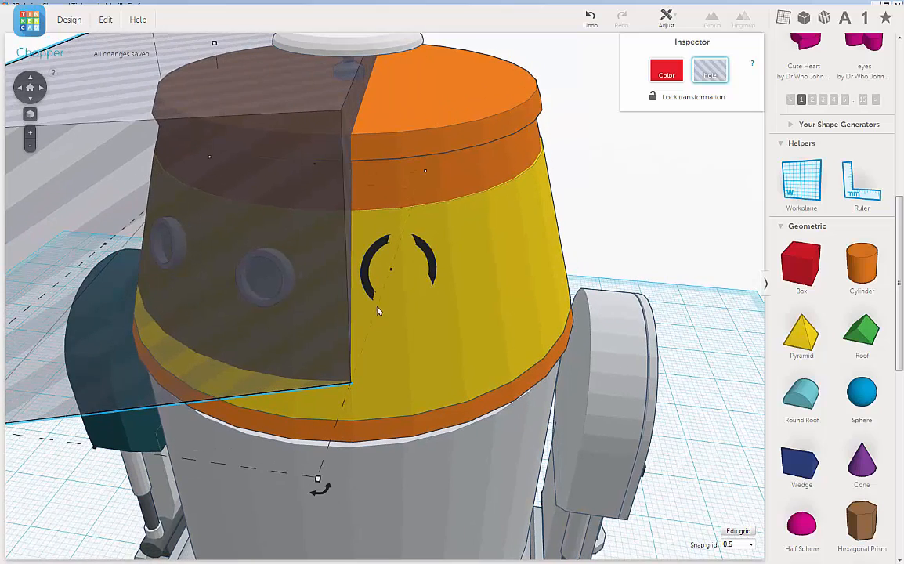
scroll(395, 308, down, 2)
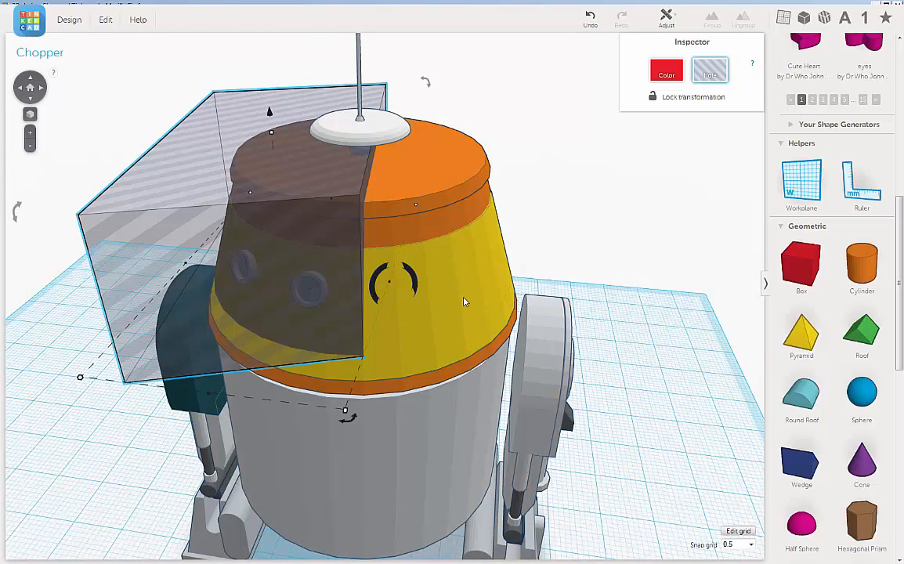
right_drag(470, 298, 486, 266)
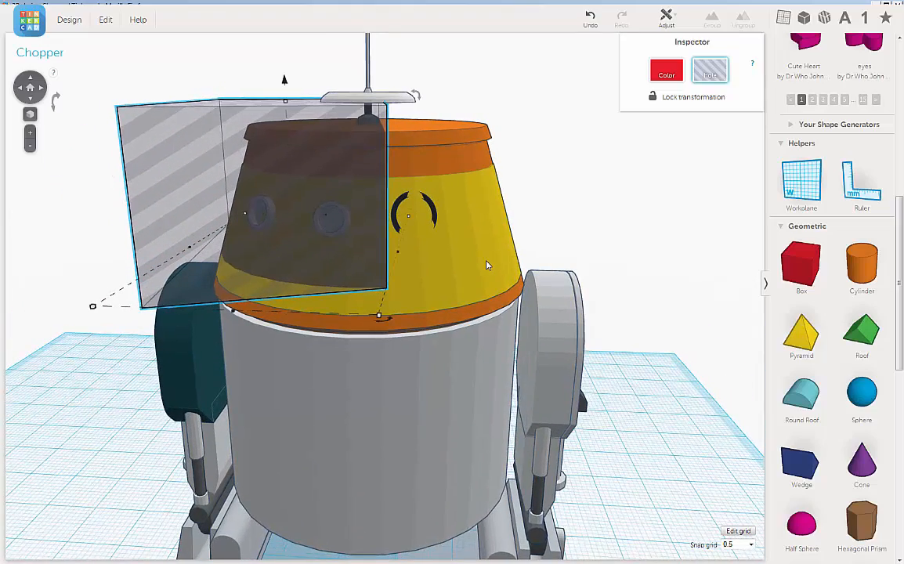
right_drag(468, 264, 472, 255)
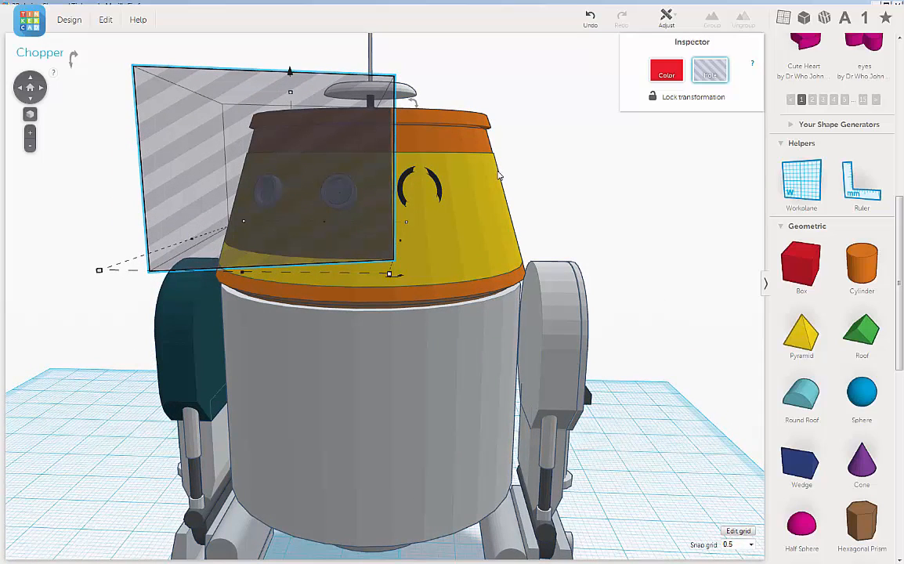
click(447, 157)
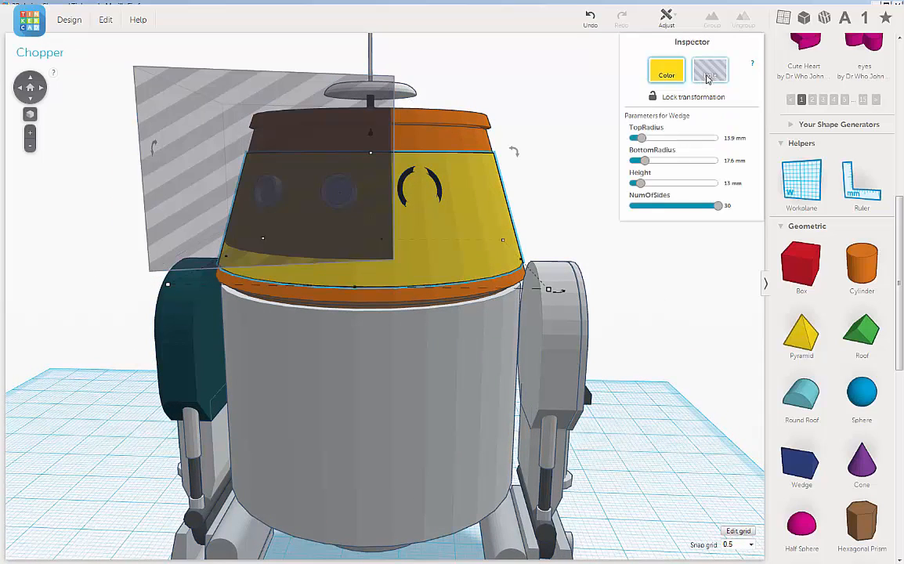
click(708, 77)
Examine how the wedge's lower edge and the box hole's underside line up with the lower yellow band.
right_drag(549, 228, 551, 220)
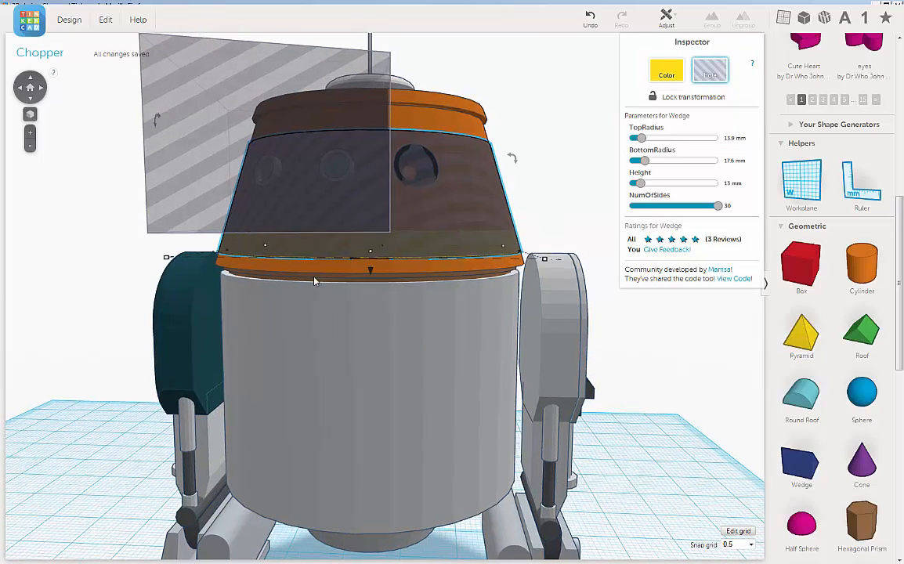
scroll(356, 246, up, 3)
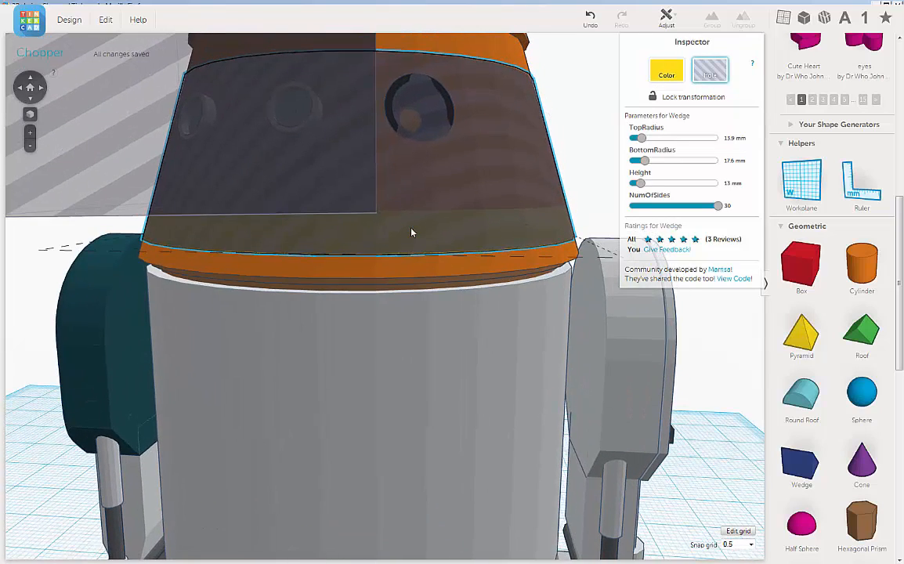
right_drag(396, 235, 369, 249)
right_drag(305, 263, 397, 250)
scroll(376, 232, up, 3)
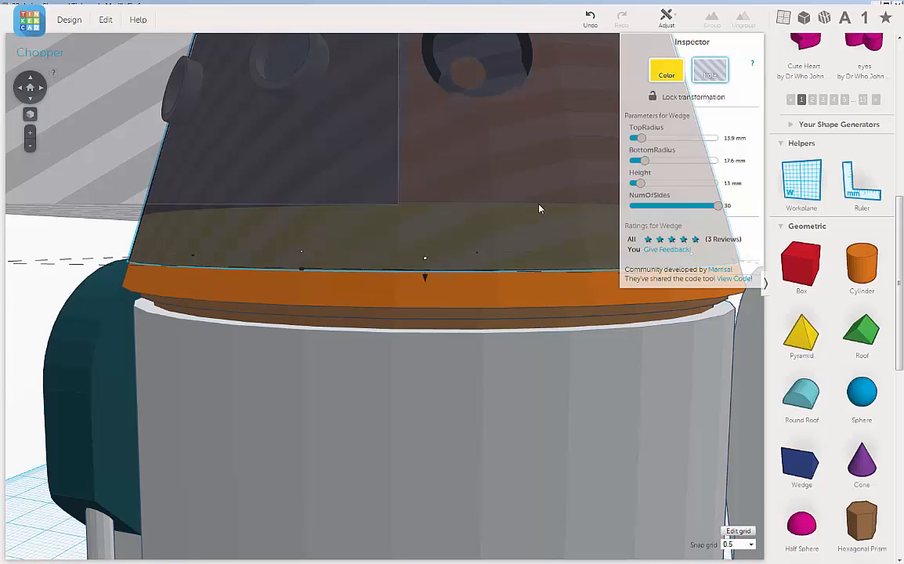
right_drag(427, 243, 478, 262)
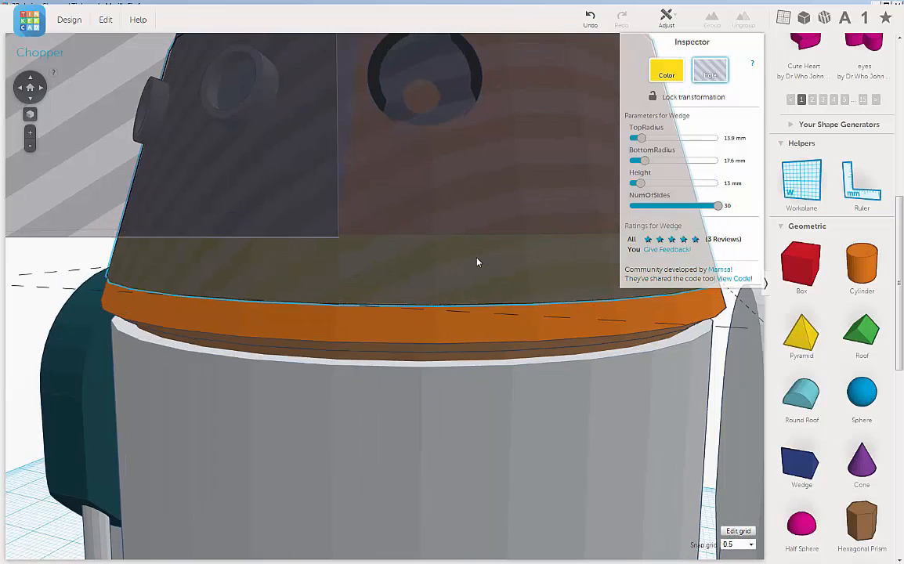
right_drag(309, 315, 319, 310)
right_drag(395, 291, 405, 274)
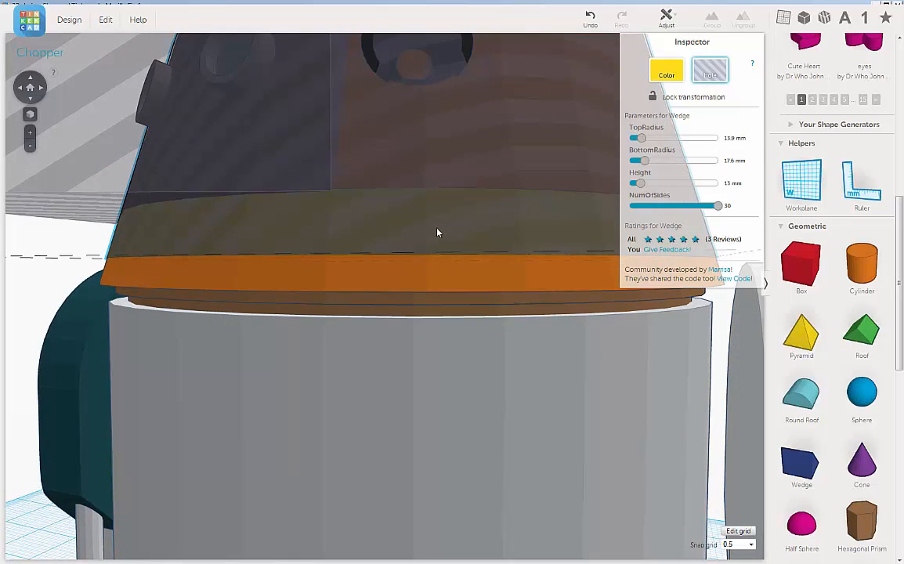
right_drag(438, 232, 452, 217)
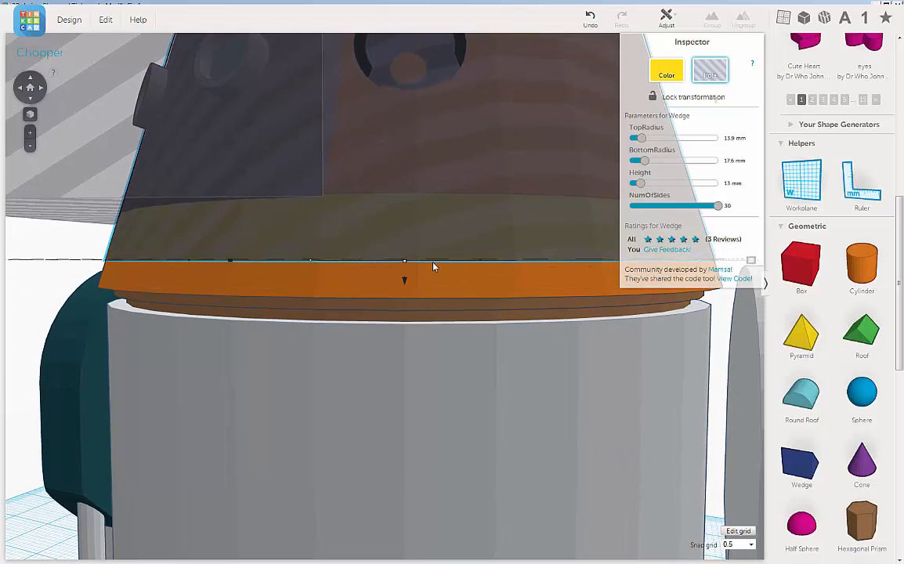
Try to raise the box hole's underside to the lower yellow band's upper edge with 0.5 and 0.25 mm snapping.
mouse_move(406, 265)
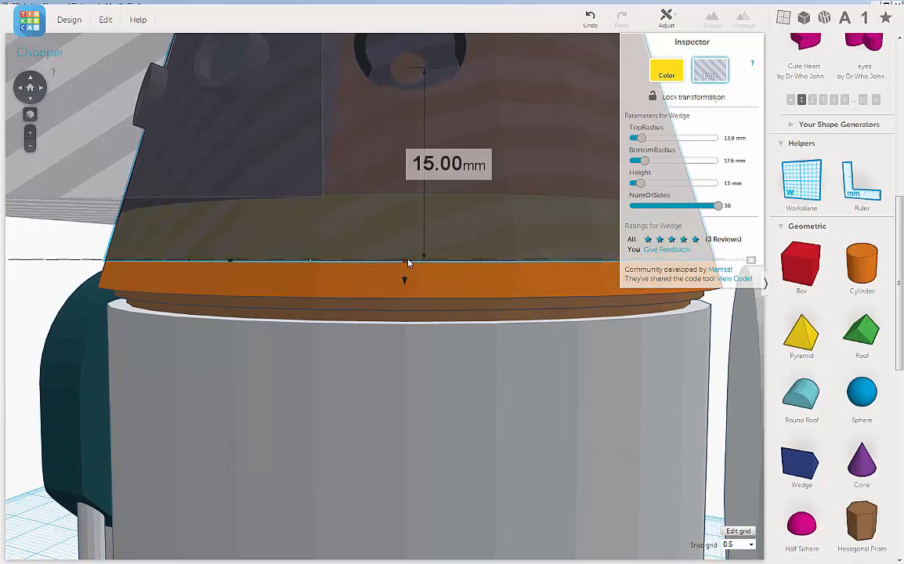
click(93, 200)
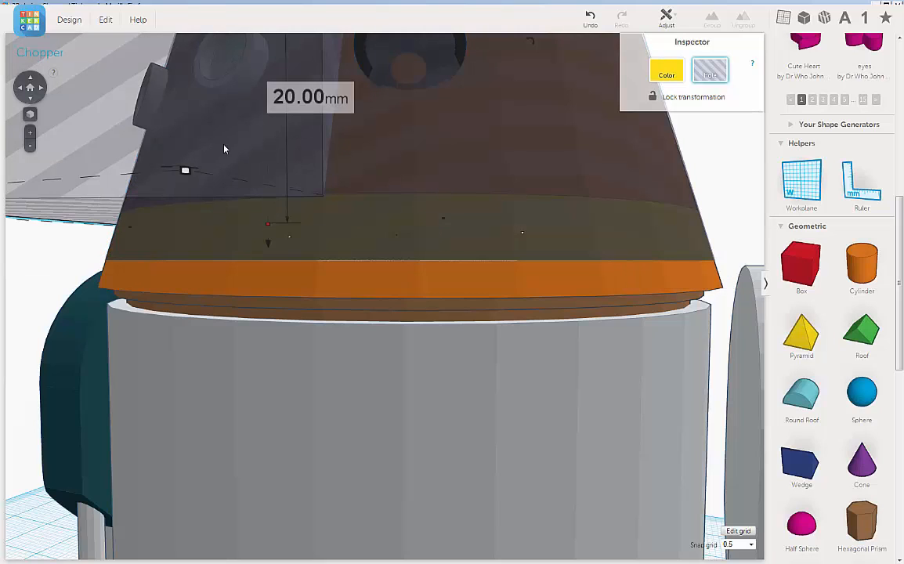
mouse_move(268, 227)
drag(266, 223, 267, 221)
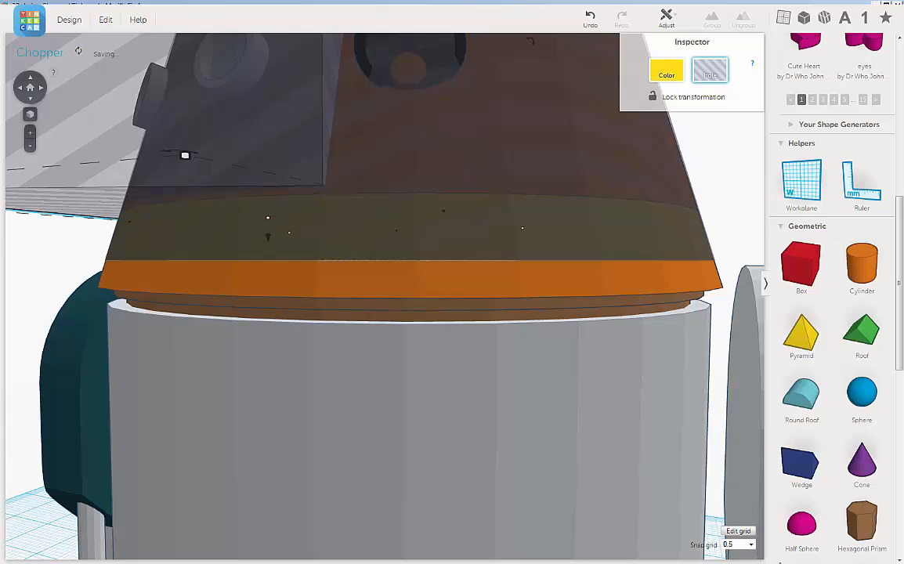
click(750, 544)
mouse_move(267, 223)
mouse_move(267, 224)
mouse_down()
mouse_move(267, 232)
mouse_move(266, 224)
mouse_up()
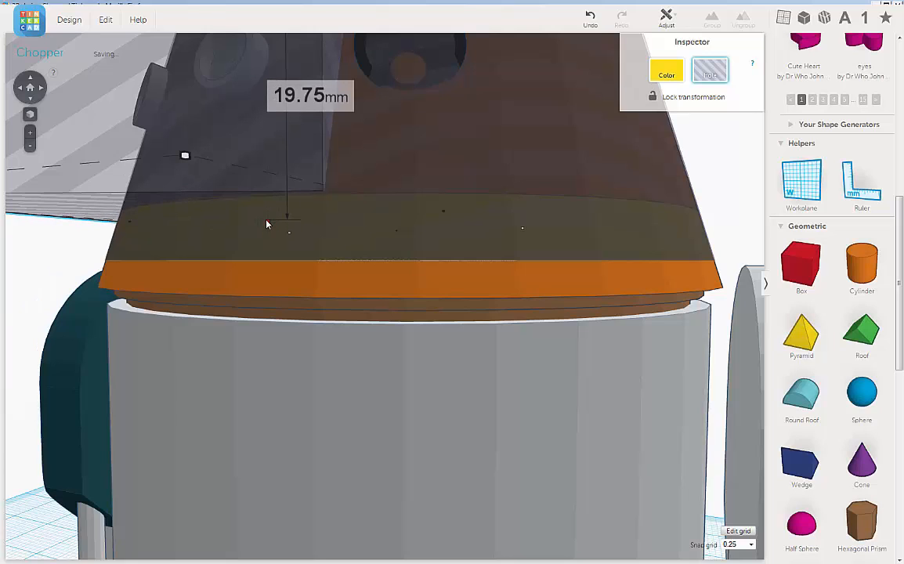
Set the snap grid to 1.0 and lower the box hole's underside, giving the box a 20 mm height.
click(750, 544)
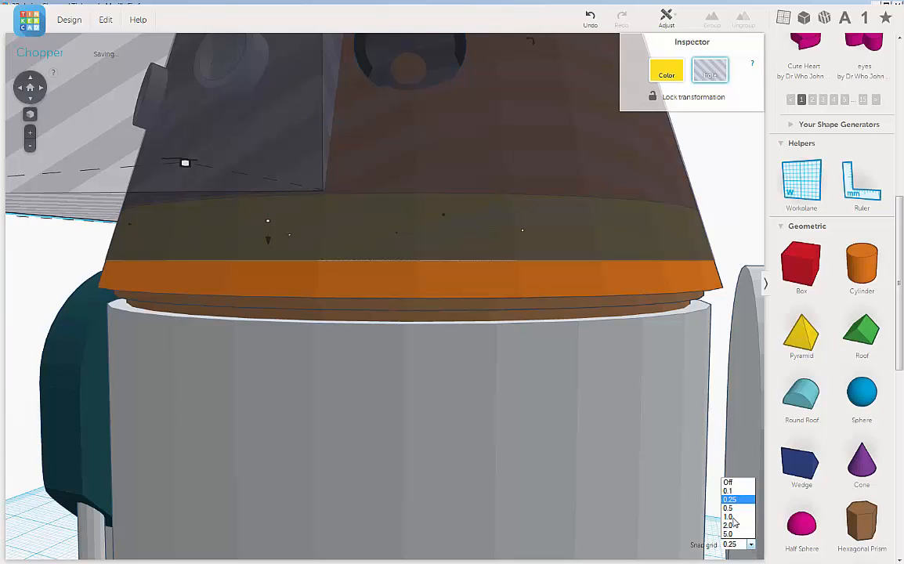
click(733, 518)
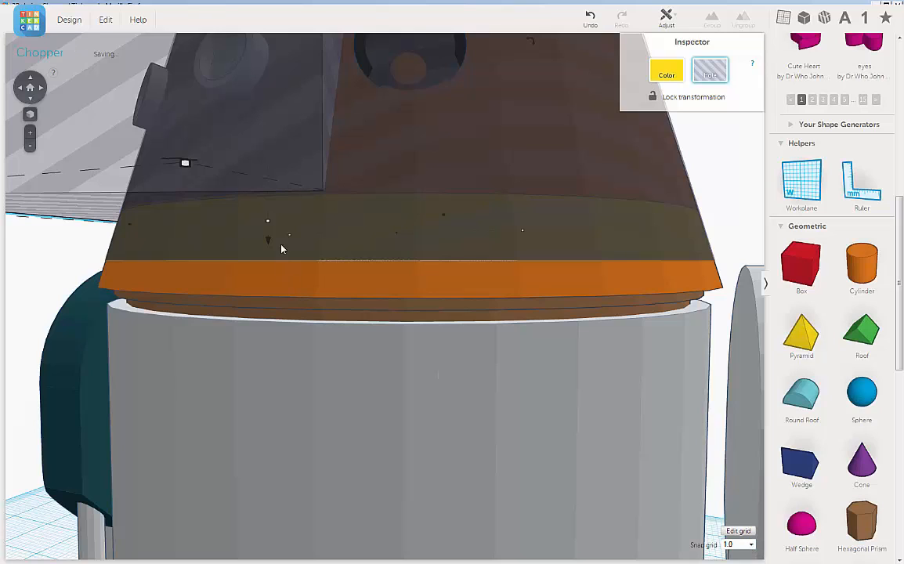
drag(267, 227, 268, 228)
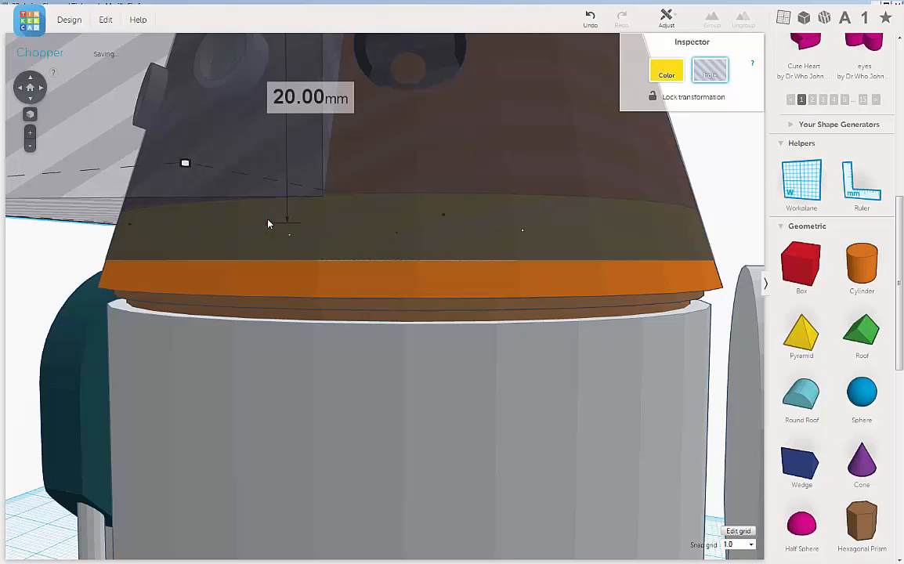
drag(268, 223, 270, 225)
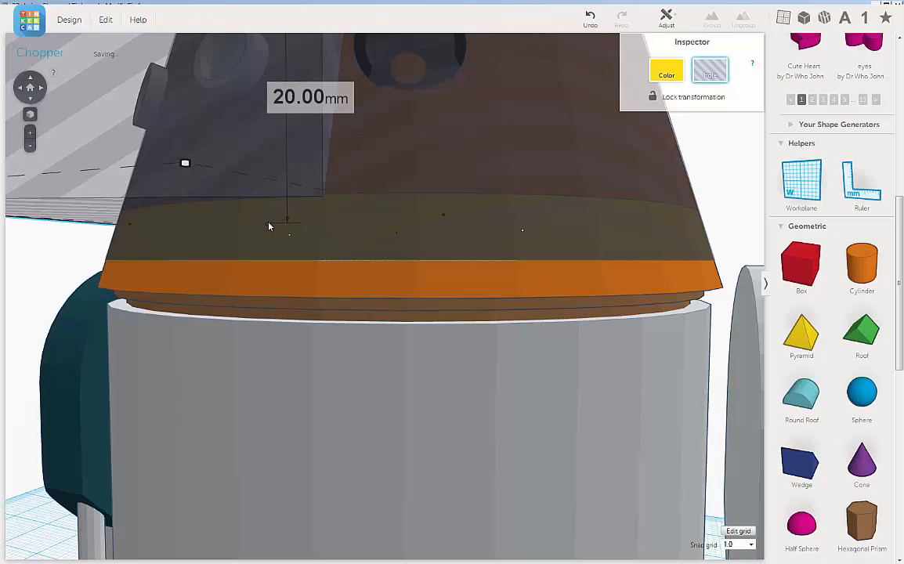
Set the snap grid to 0.1 and fine-tune the box hole's underside against the lower yellow band's upper edge.
click(751, 546)
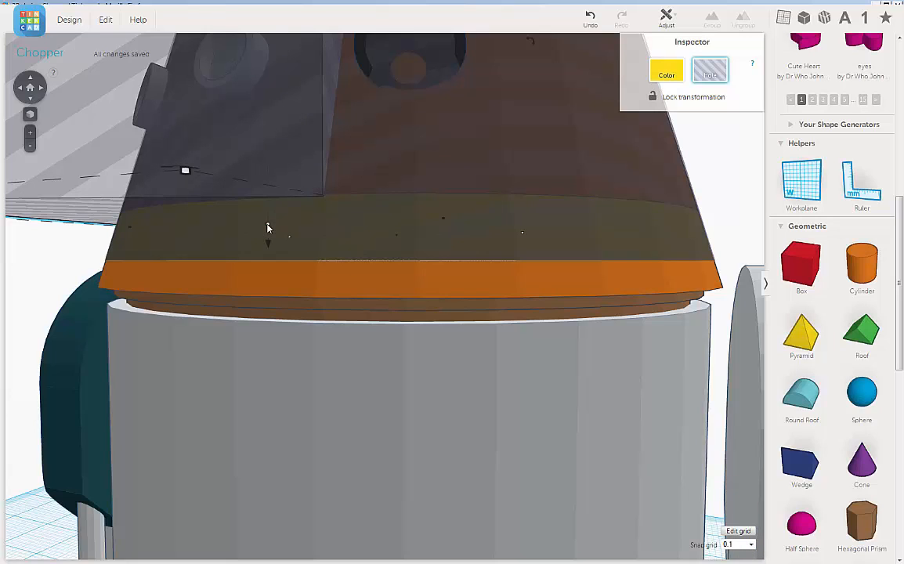
drag(267, 227, 267, 229)
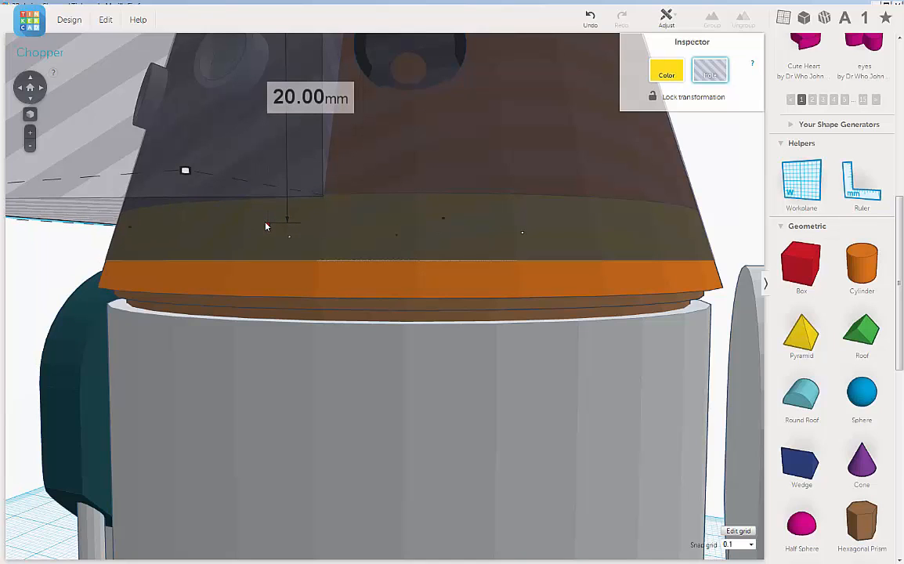
drag(264, 226, 289, 203)
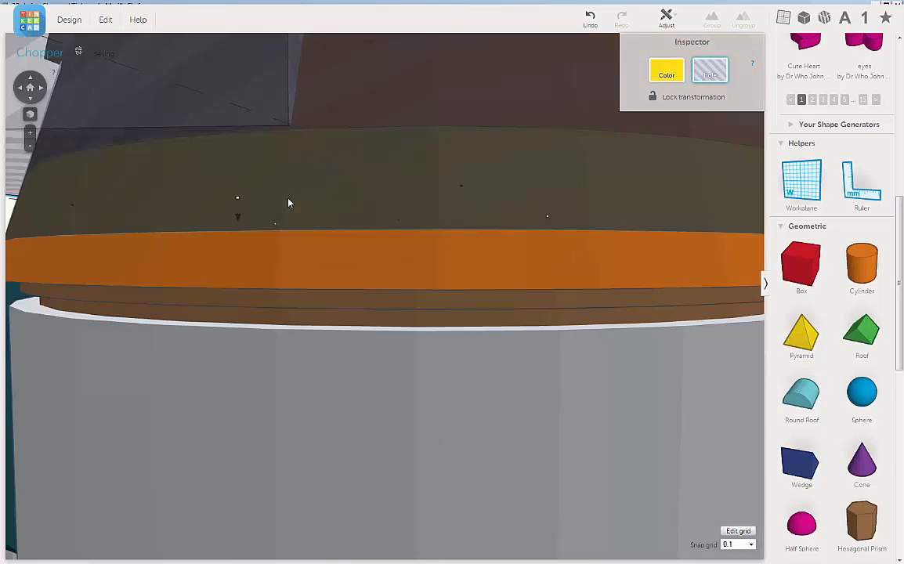
scroll(289, 203, up, 3)
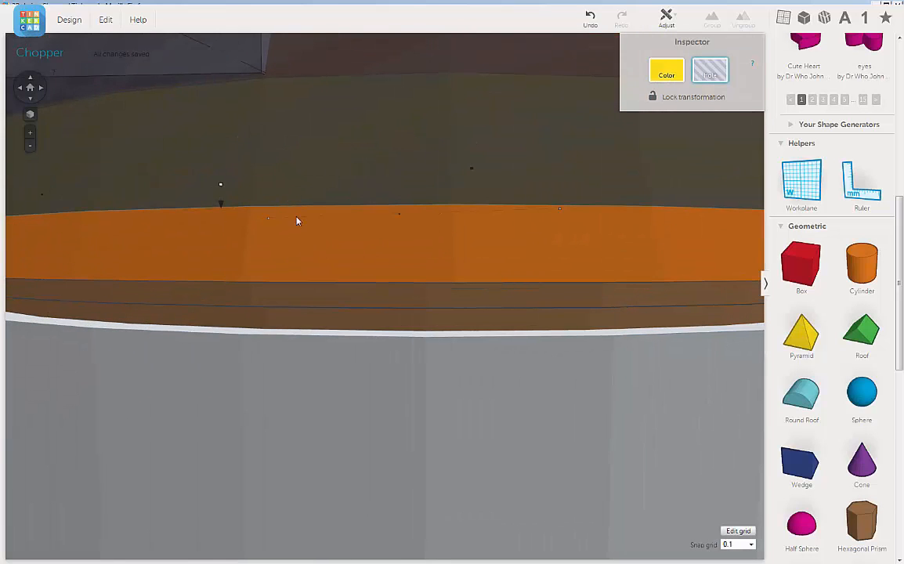
right_drag(310, 257, 327, 272)
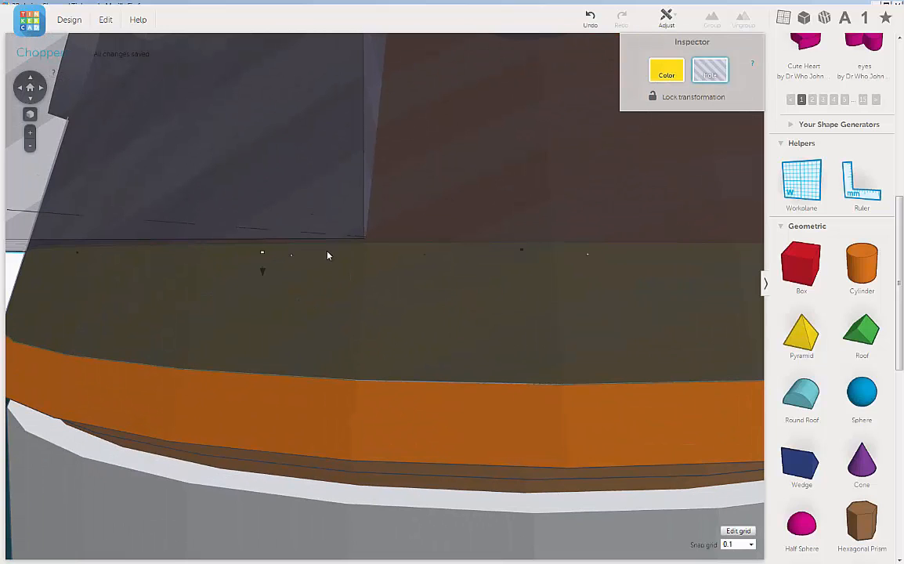
drag(263, 255, 263, 255)
scroll(388, 274, down, 5)
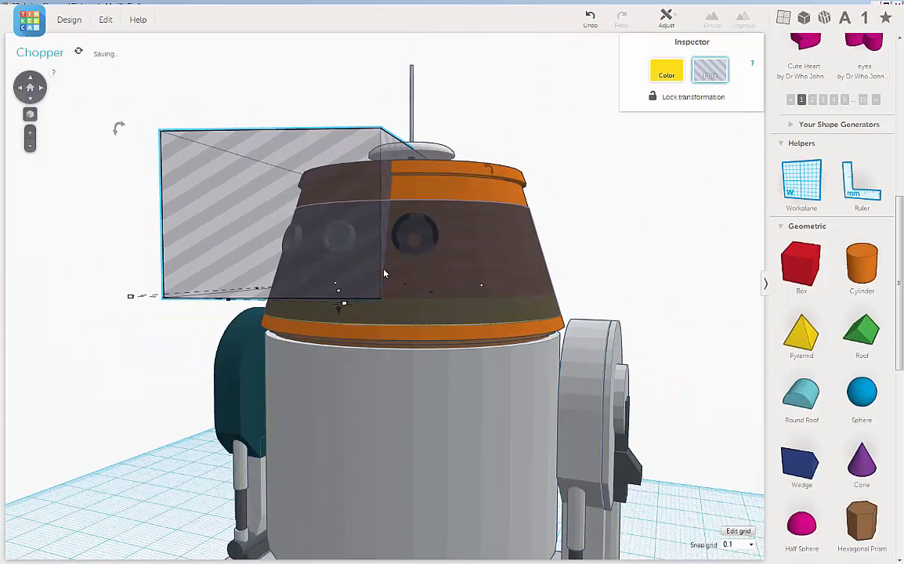
Duplicate the box hole that covers the teal-leg side of the head.
right_drag(514, 236, 509, 258)
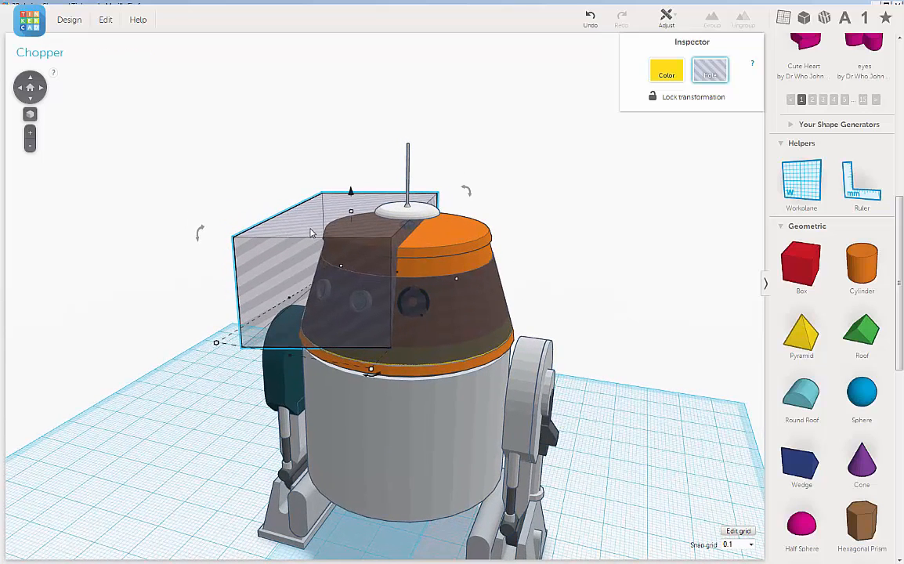
click(105, 22)
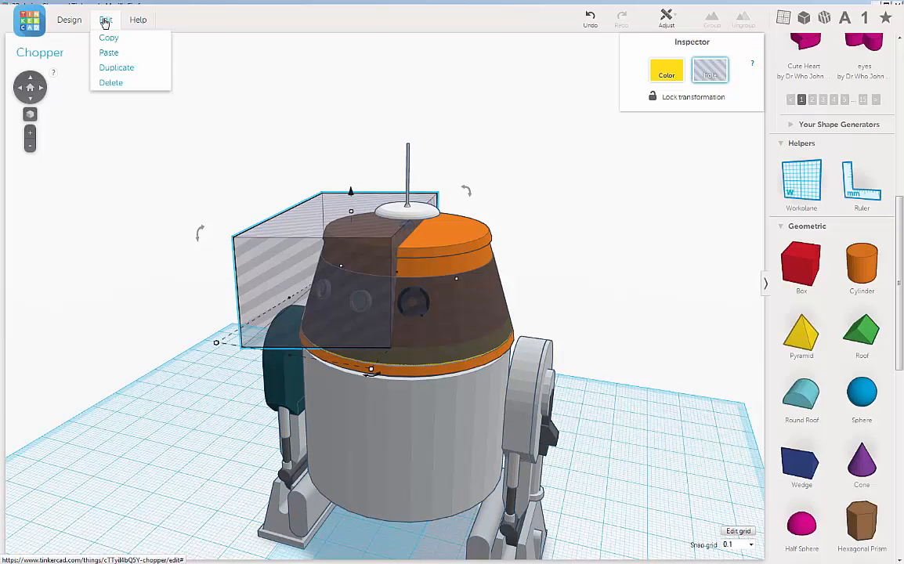
click(114, 69)
Move the duplicated box hole across the head to the grey leg's side, leaving a narrow strip between the two box holes.
right_drag(227, 222, 230, 255)
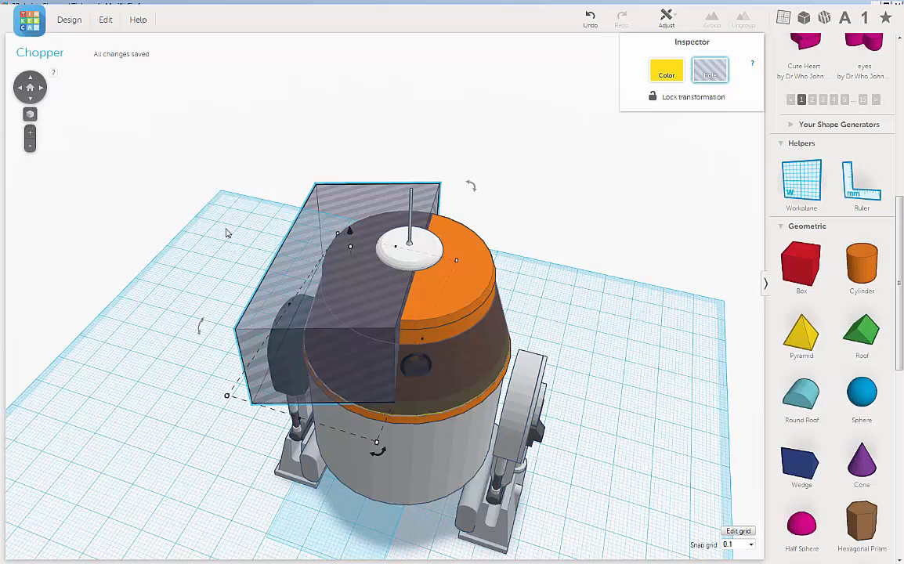
key(Right)
key(Right)
key(Right)
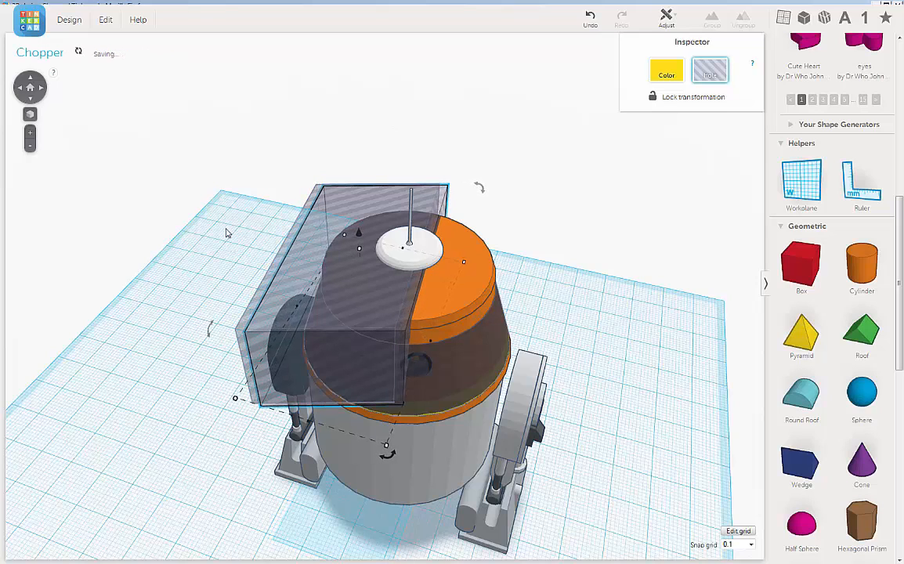
key(Right)
key(Right)
key(Right)
key(Right)
key(Right)
key(Right)
key(Right)
key(Right)
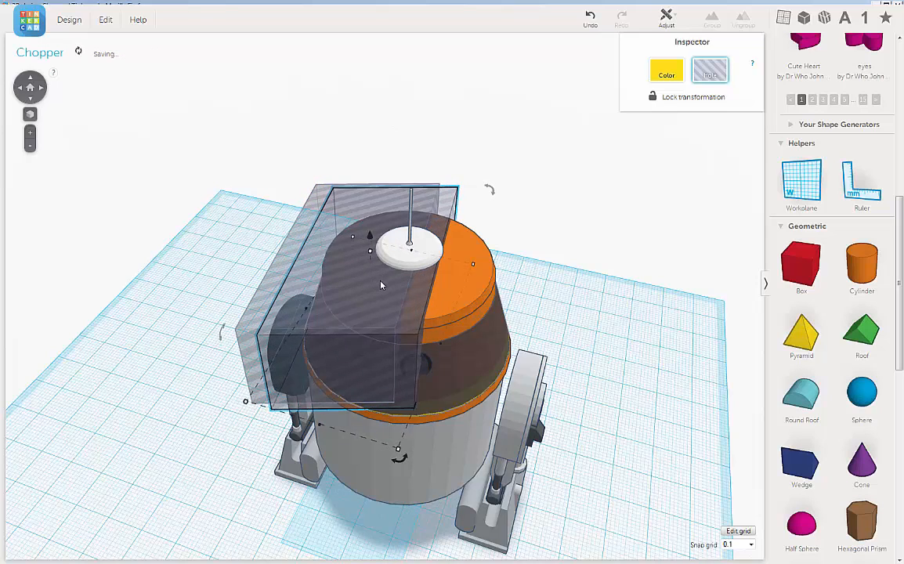
key(Right)
key(Right)
key(Right)
key(Right)
key(Right)
key(Right)
key(Right)
key(Right)
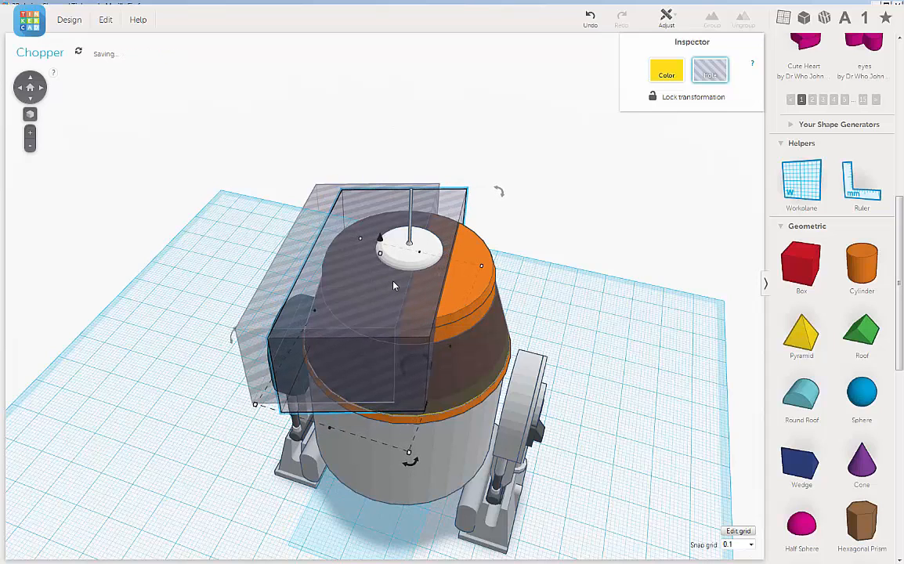
key(Right)
key(Right)
key(Right)
key(Right)
key(Right)
key(Right)
key(Right)
key(Right)
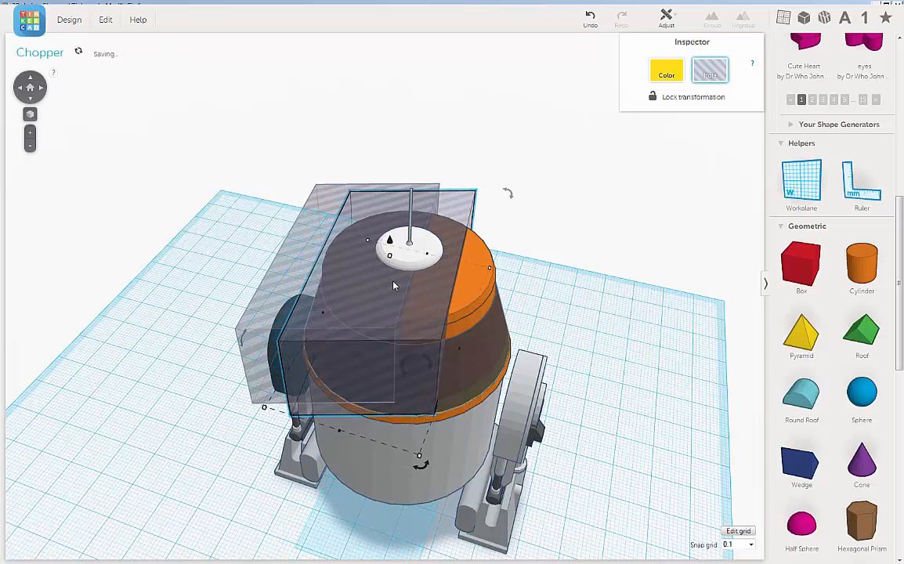
key(Right)
key(Right)
key(Right)
key(Right)
key(Right)
key(Right)
key(Right)
key(Right)
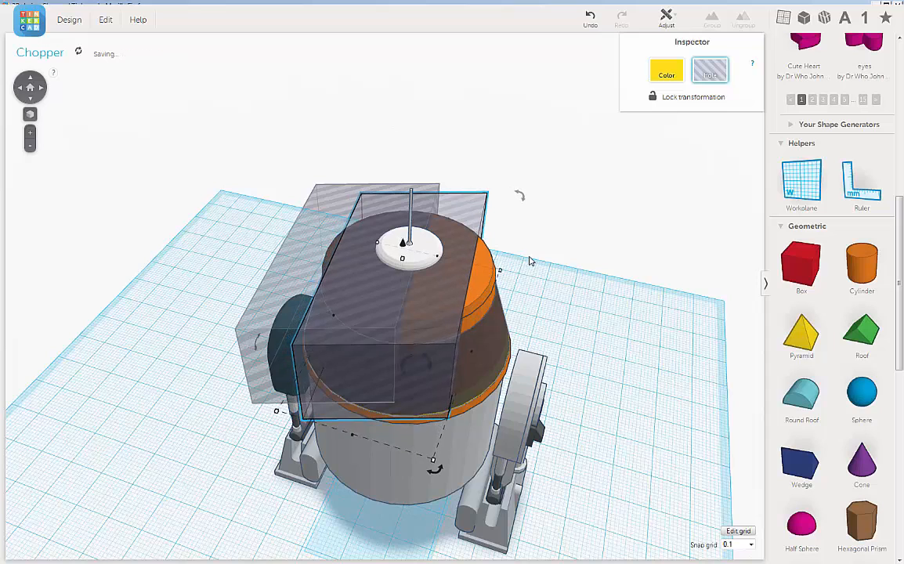
key(Right)
key(Right)
key(Right)
key(Right)
key(Right)
key(Right)
key(Right)
key(Right)
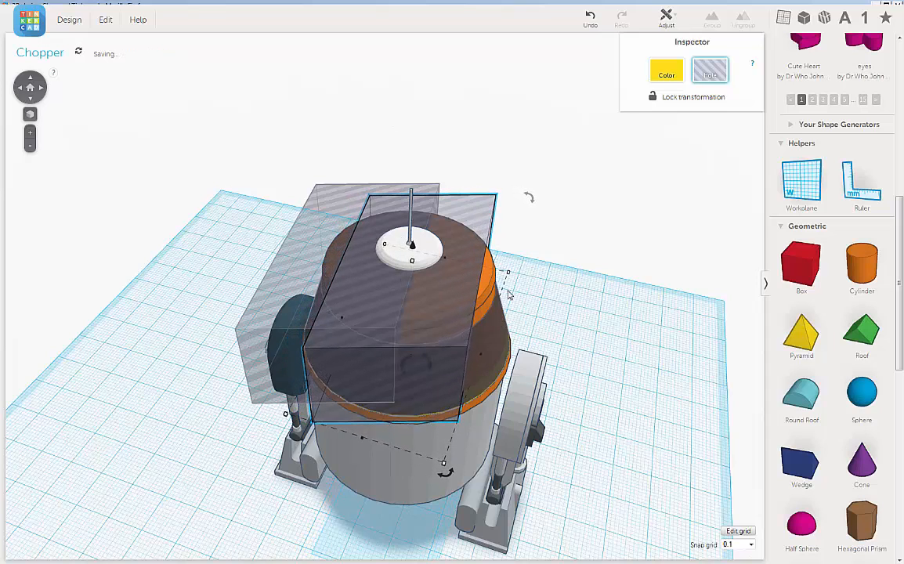
key(Right)
key(Right)
key(Right)
key(Right)
key(Right)
key(Right)
key(Right)
key(Right)
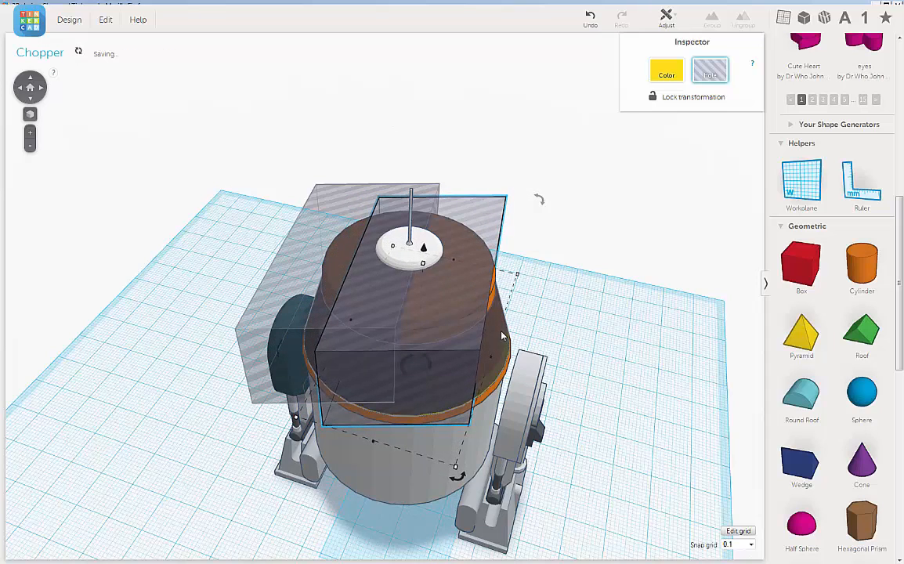
key(Right)
key(Right)
key(Right)
key(Right)
key(Right)
key(Right)
key(Right)
key(Right)
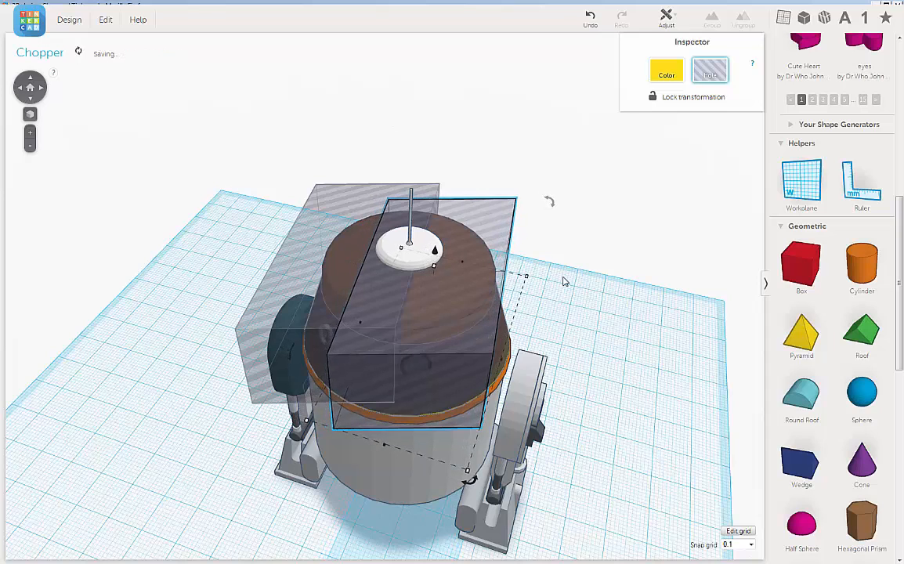
key(Right)
key(Right)
key(Right)
key(Right)
key(Right)
key(Right)
key(Right)
key(Right)
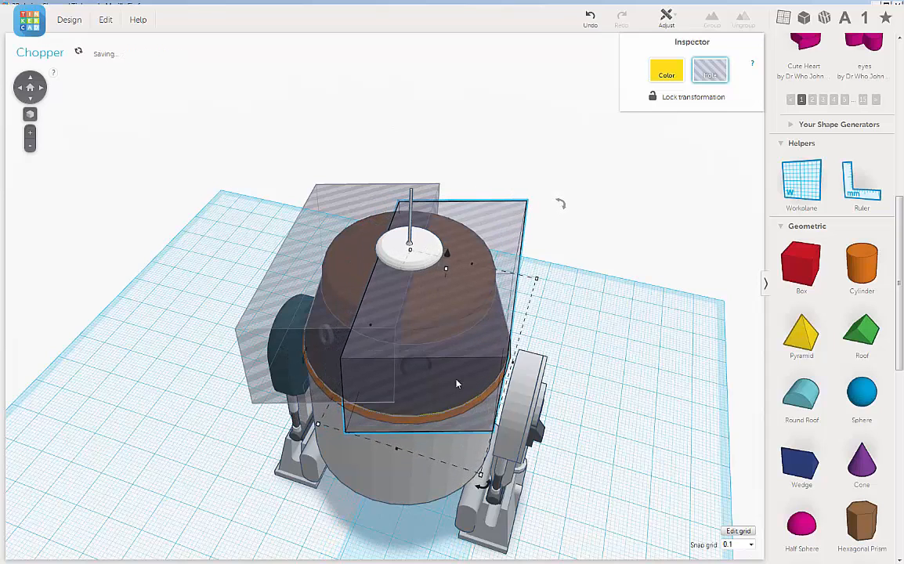
key(Right)
key(Right)
key(Right)
key(Right)
key(Right)
key(Right)
key(Right)
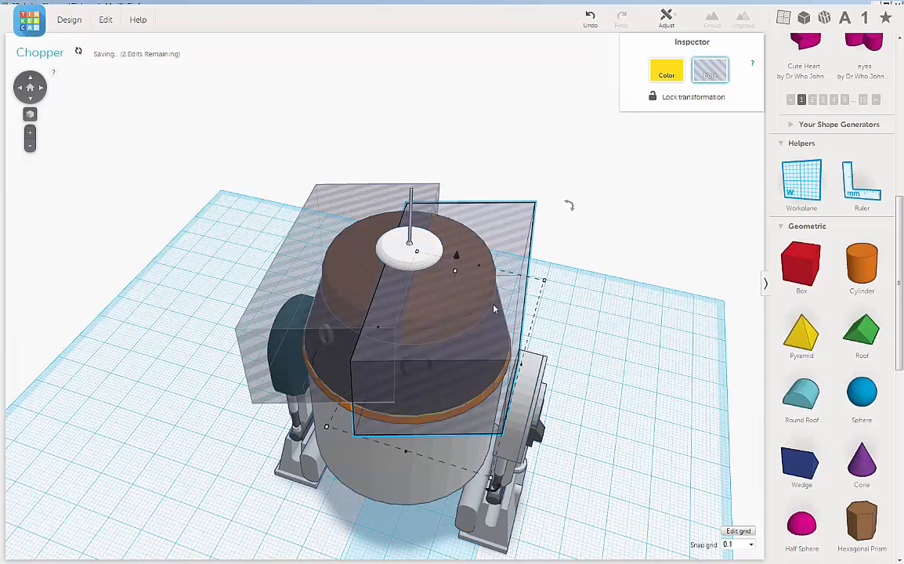
key(Right)
key(Right)
key(Right)
key(Right)
key(Right)
key(Right)
key(Right)
key(Right)
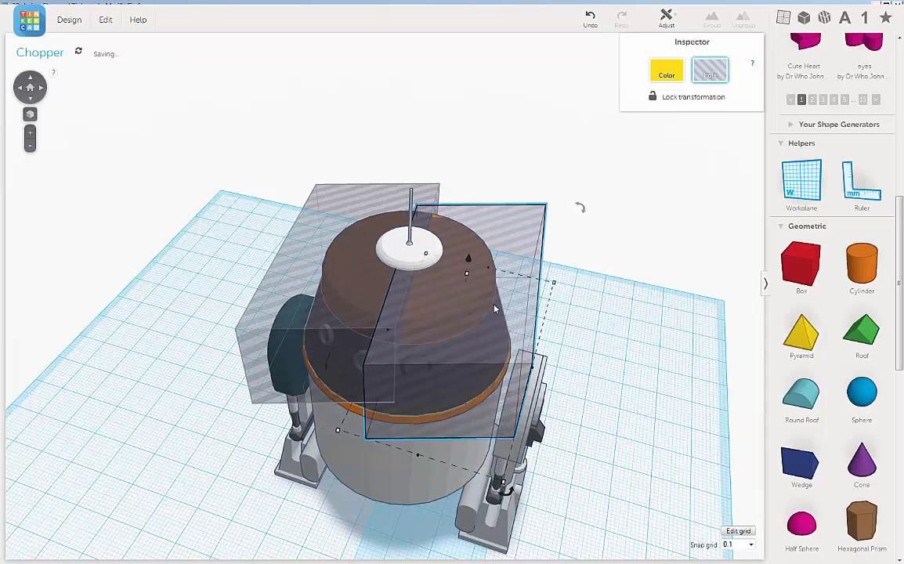
key(Right)
key(Right)
key(Right)
key(Right)
key(Right)
key(Right)
key(Right)
key(Right)
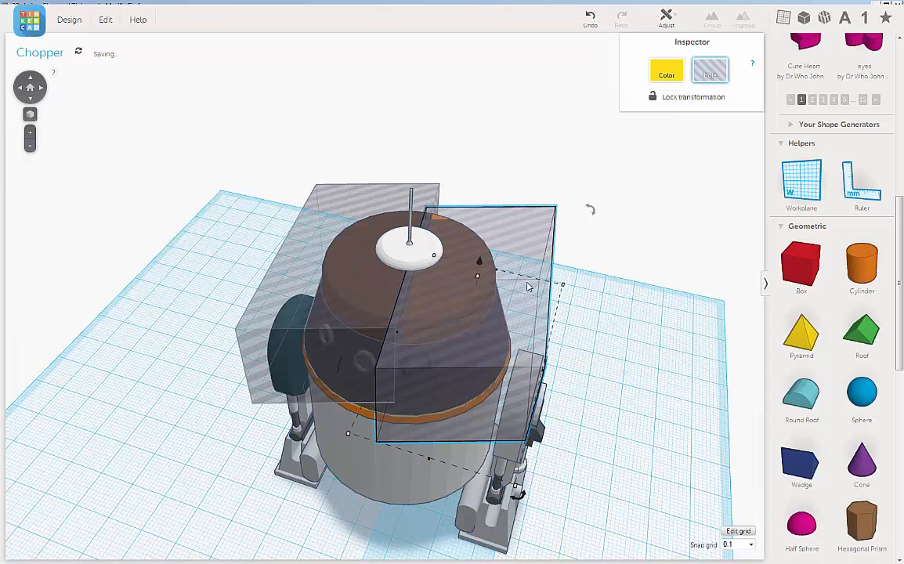
key(Right)
key(Right)
key(Right)
key(Right)
key(Right)
key(Right)
key(Right)
key(Right)
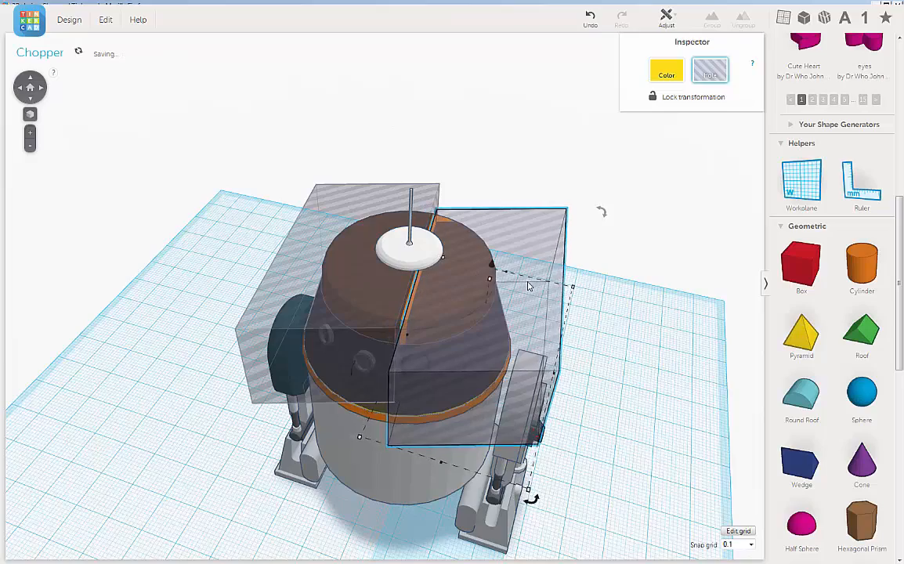
key(Right)
key(Right)
key(Right)
key(Right)
Shift the duplicated box hole toward the back of the head, keeping the narrow strip between the two box holes.
right_drag(529, 286, 515, 365)
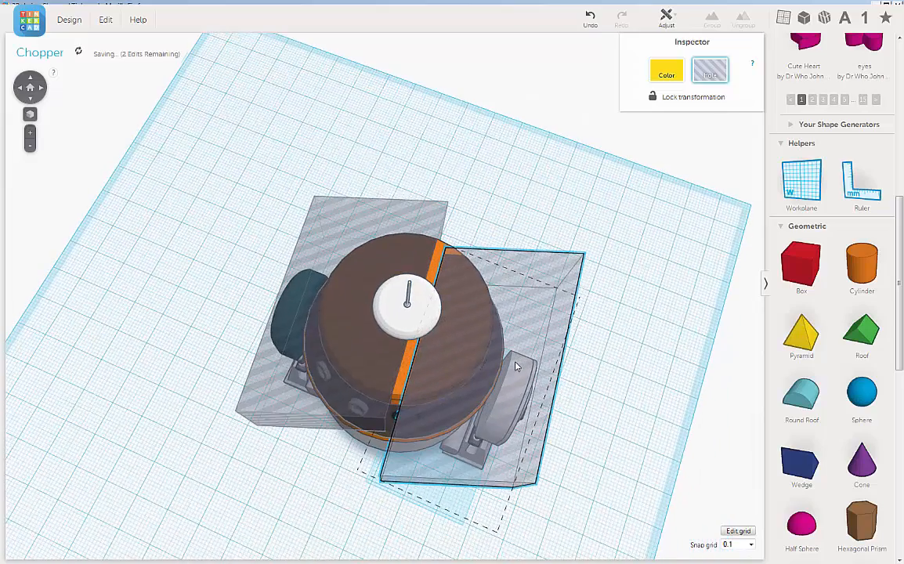
key(Up)
key(Up)
key(Up)
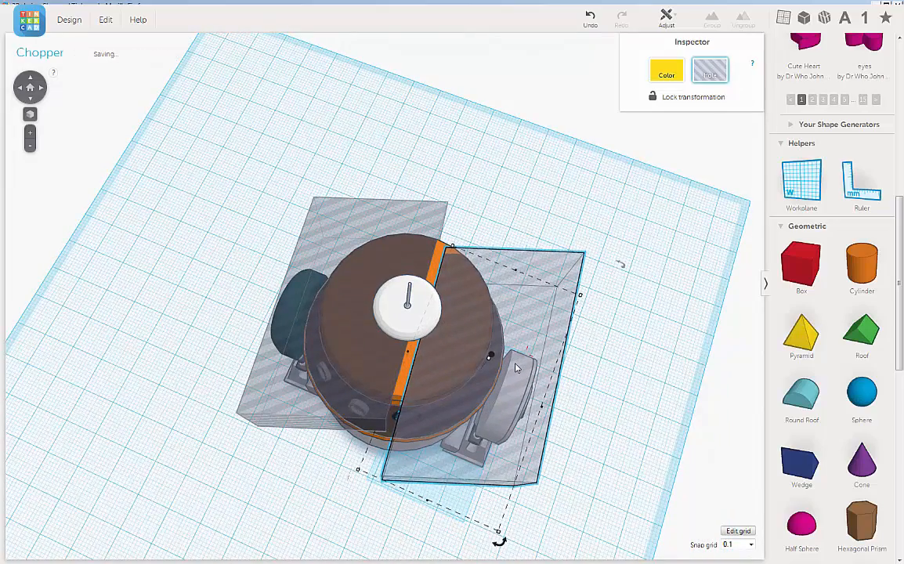
key(Up)
key(Up)
key(Up)
key(Up)
key(Up)
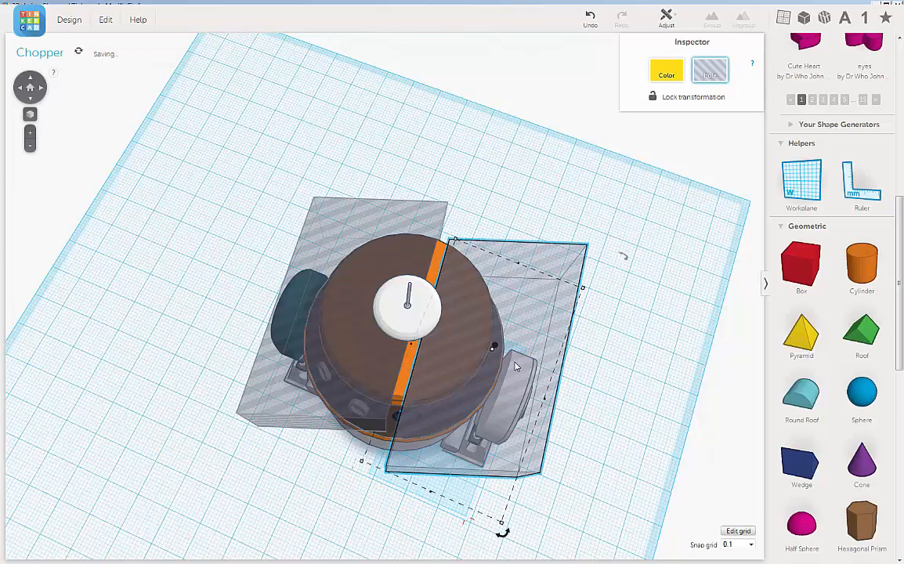
key(Up)
key(Up)
key(Up)
key(Up)
key(Up)
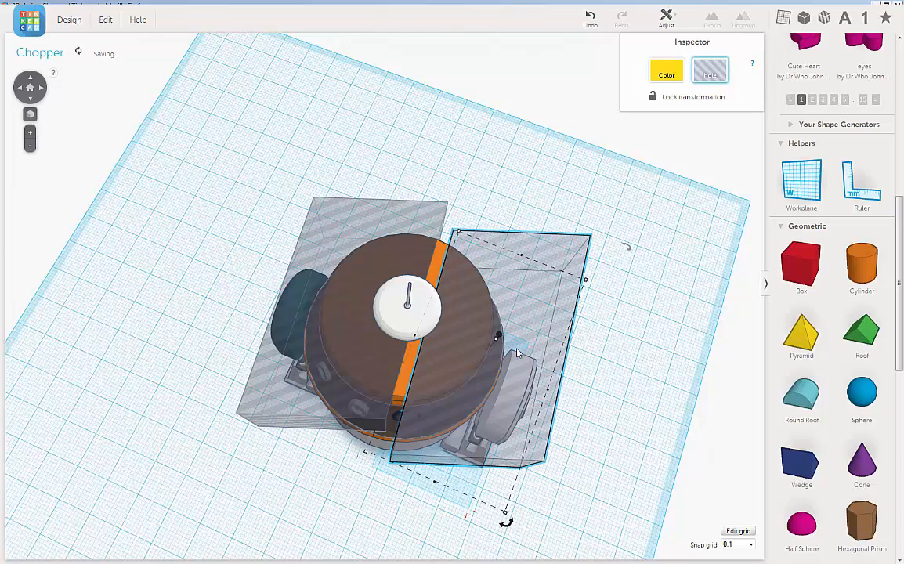
key(Up)
key(Up)
key(Up)
key(Up)
key(Up)
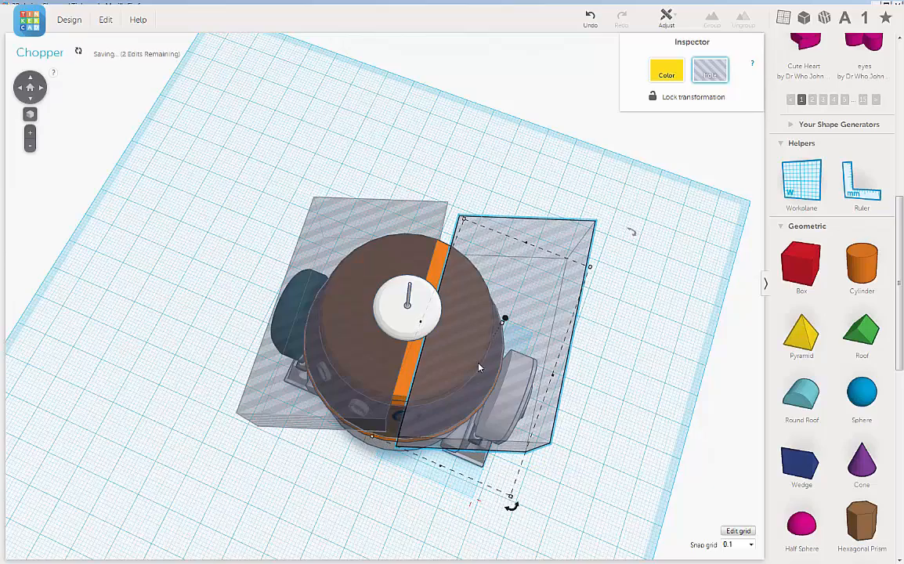
right_drag(476, 369, 478, 311)
scroll(478, 312, up, 3)
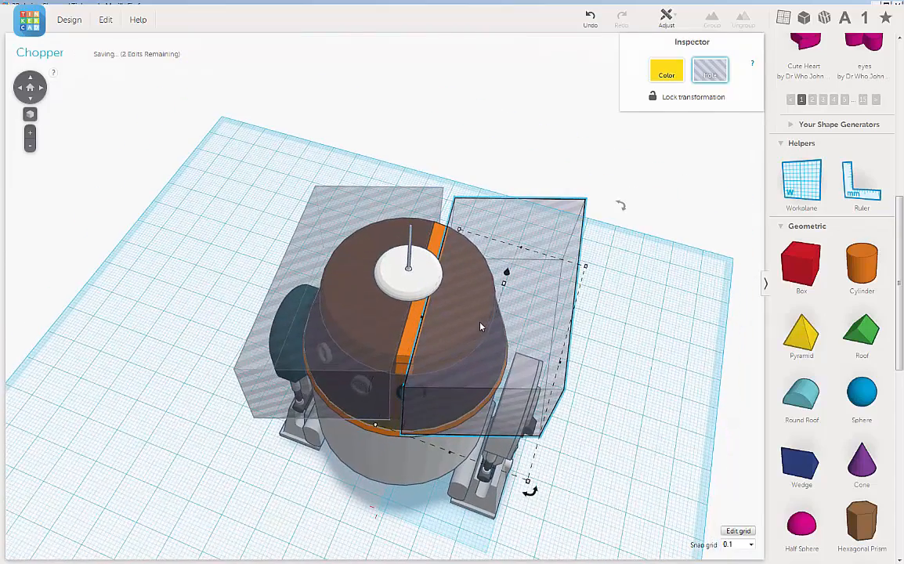
Rotate the box hole on the grey leg's side so the strip between the two box holes widens toward the front.
right_drag(477, 306, 409, 458)
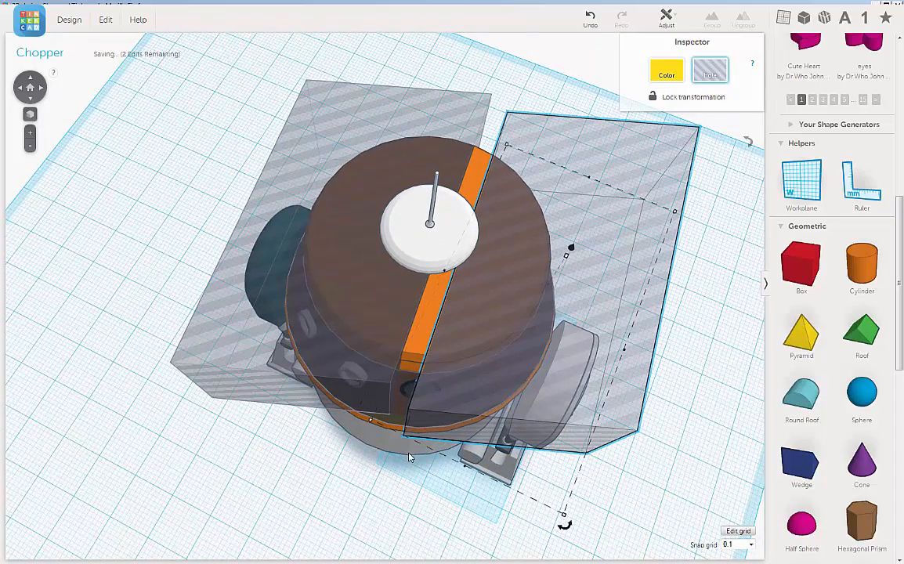
drag(558, 530, 562, 530)
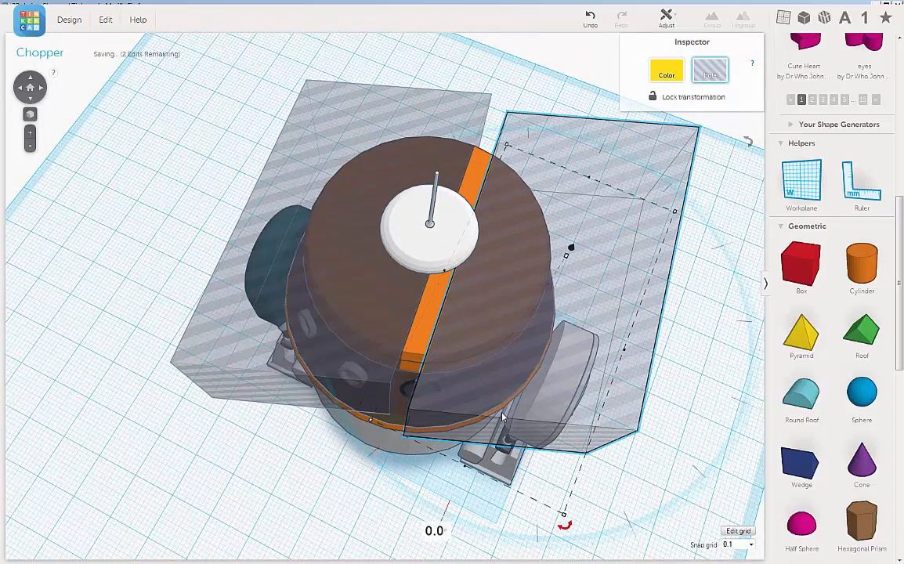
scroll(502, 416, up, 5)
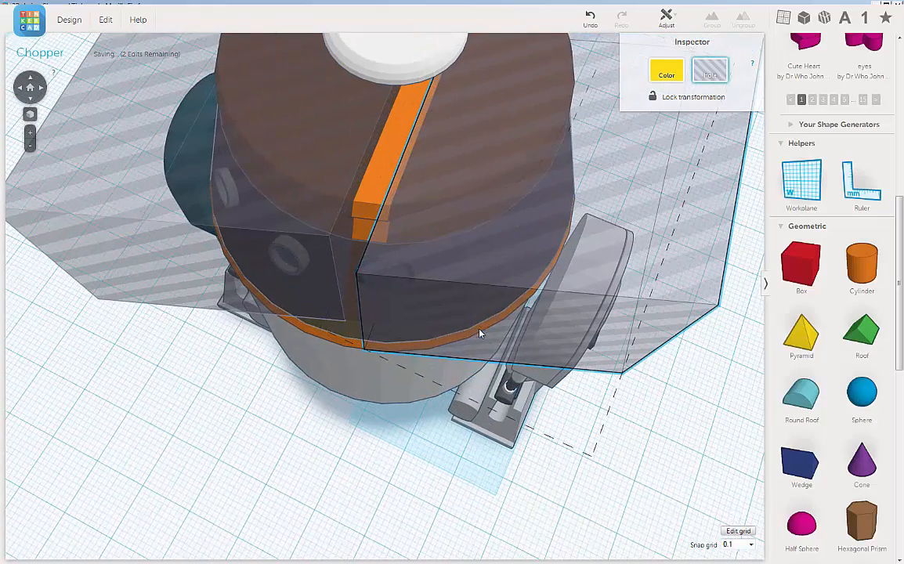
mouse_move(591, 472)
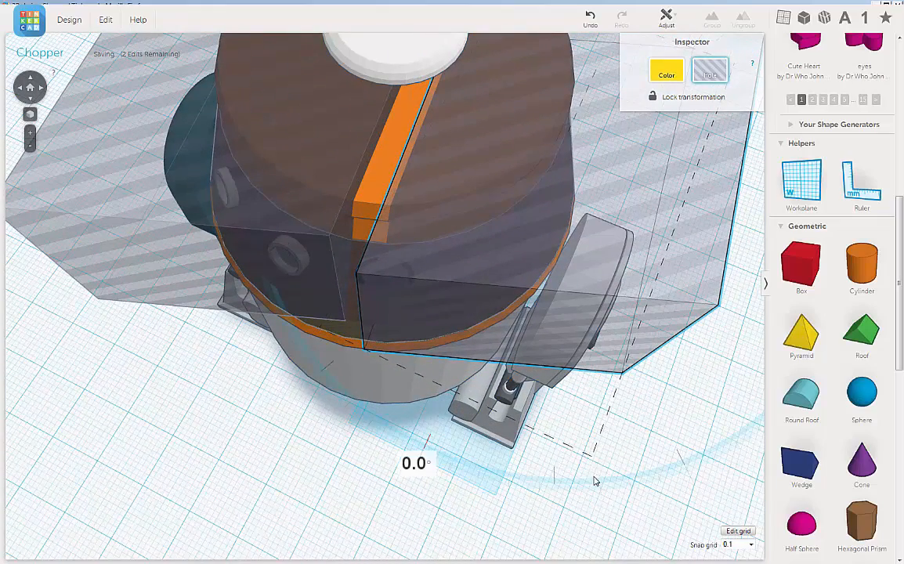
drag(609, 487, 686, 484)
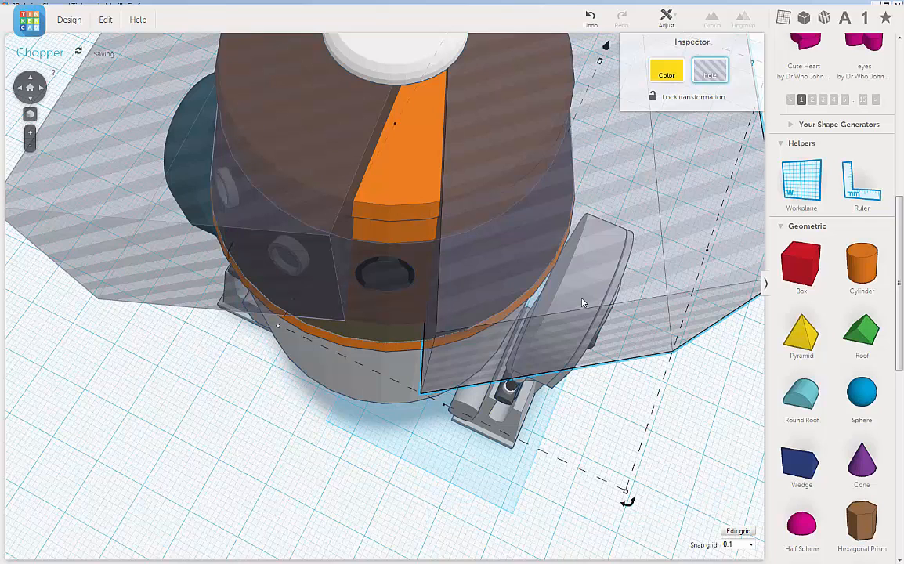
Nudge the rotated box hole slightly toward the other box hole to narrow the strip around the front ring.
scroll(560, 361, up, 3)
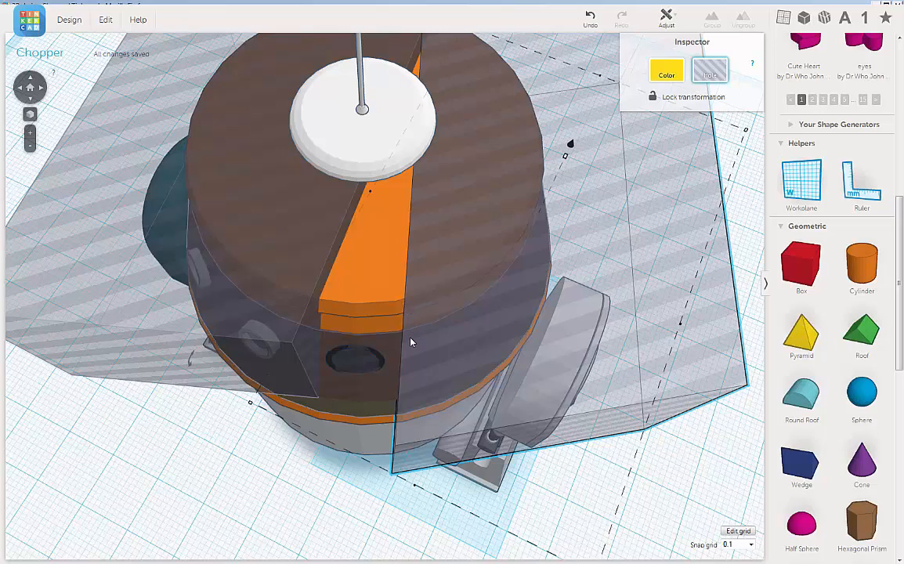
key(Left)
key(Left)
key(Left)
key(Left)
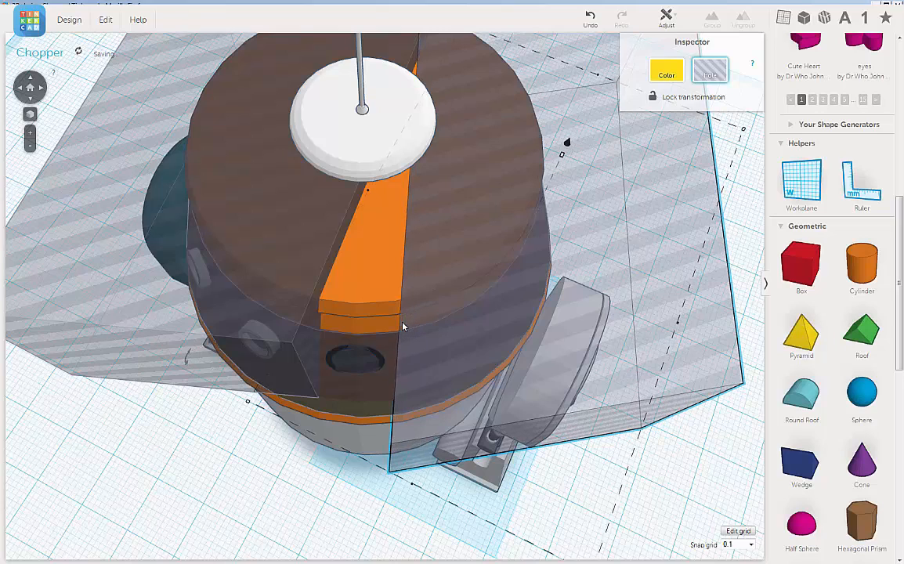
Group the yellow head shape with the box hole on the grey leg's side to cut away that side above the band.
right_drag(410, 324, 119, 267)
scroll(428, 220, down, 2)
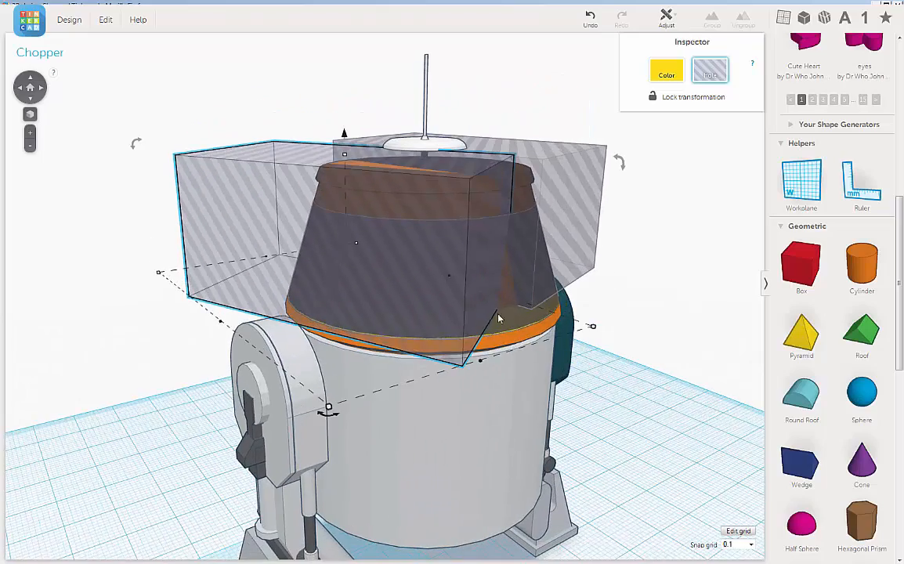
right_drag(546, 313, 419, 329)
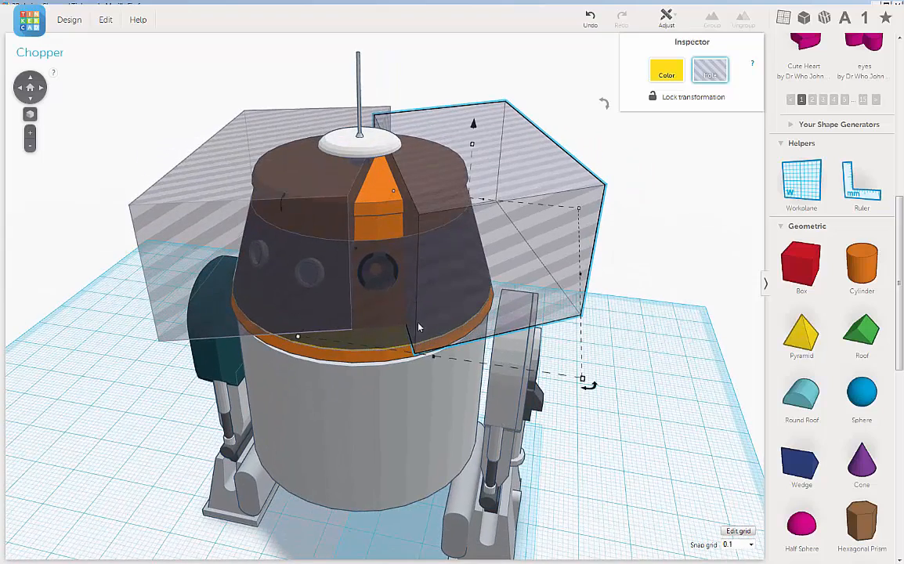
right_drag(629, 291, 483, 334)
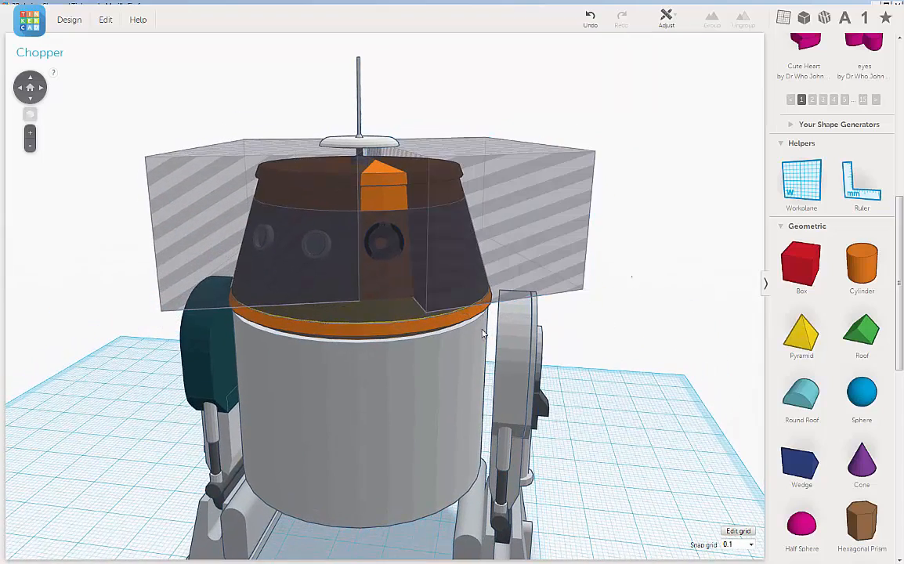
click(398, 312)
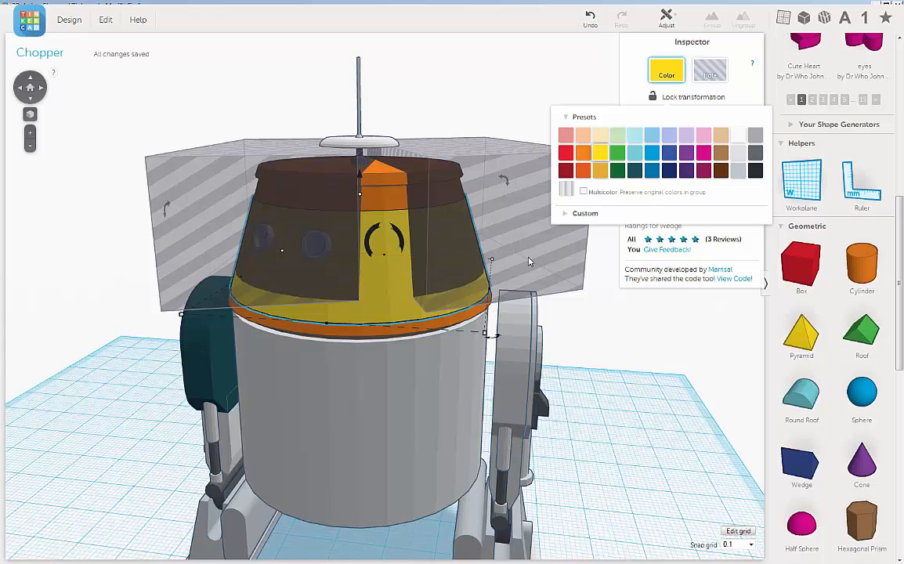
shift+click(535, 251)
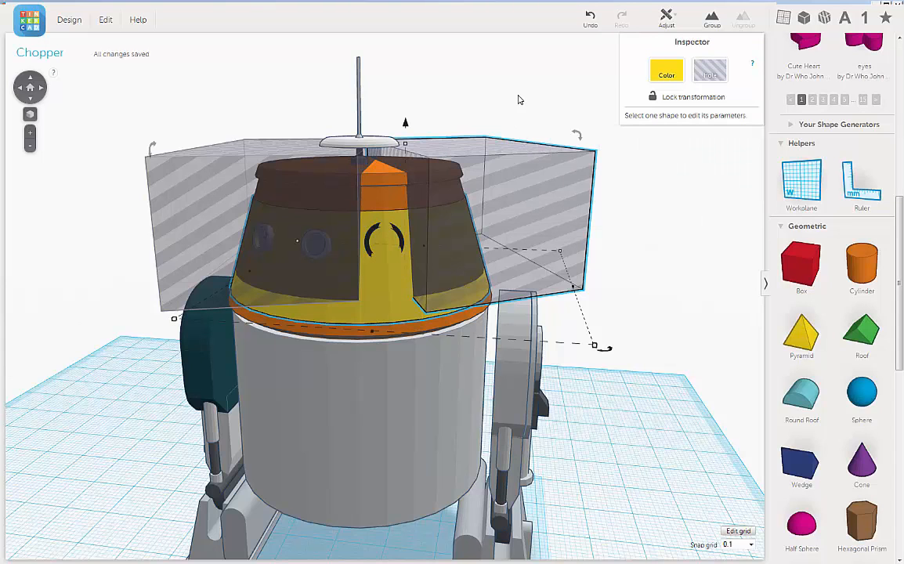
right_drag(519, 99, 519, 91)
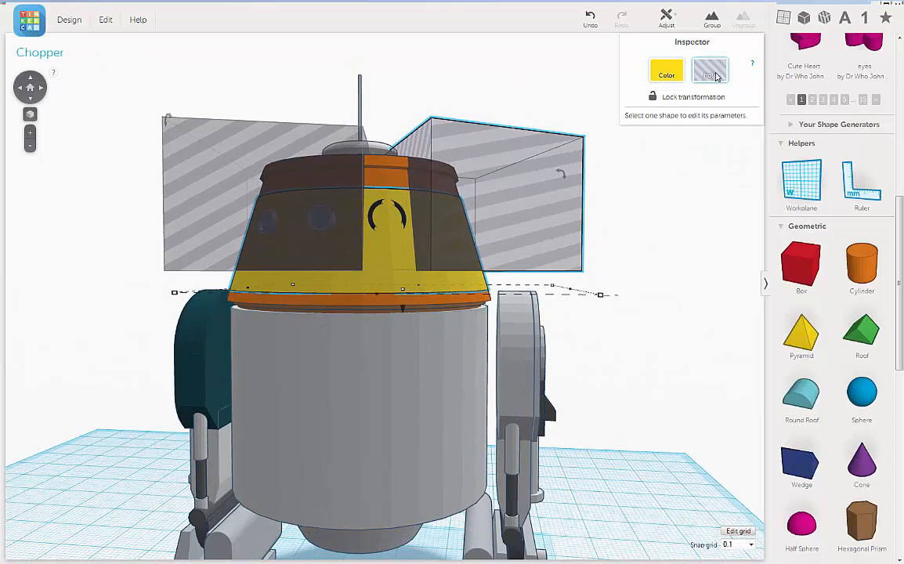
click(711, 17)
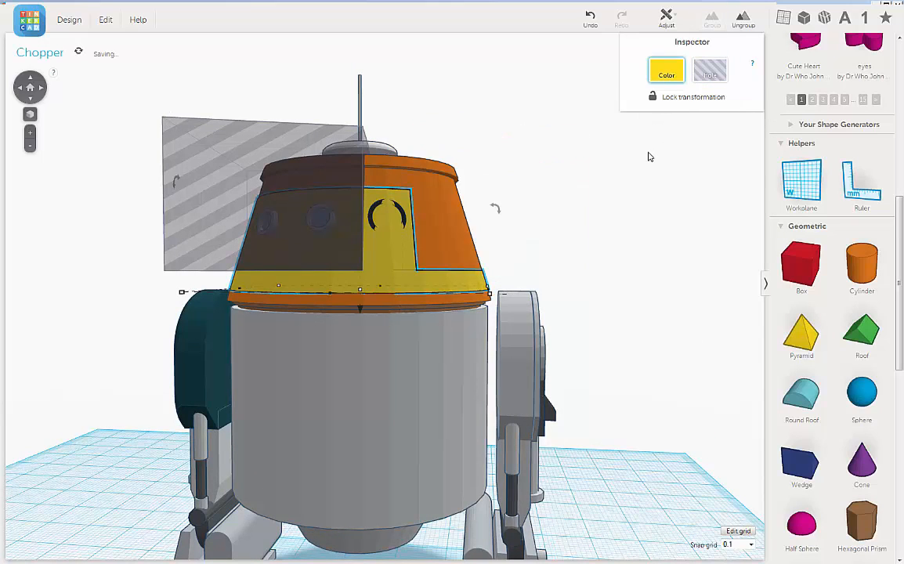
Group the yellow head shape with the remaining box hole to cut away the side with the round eyes.
right_drag(619, 230, 342, 239)
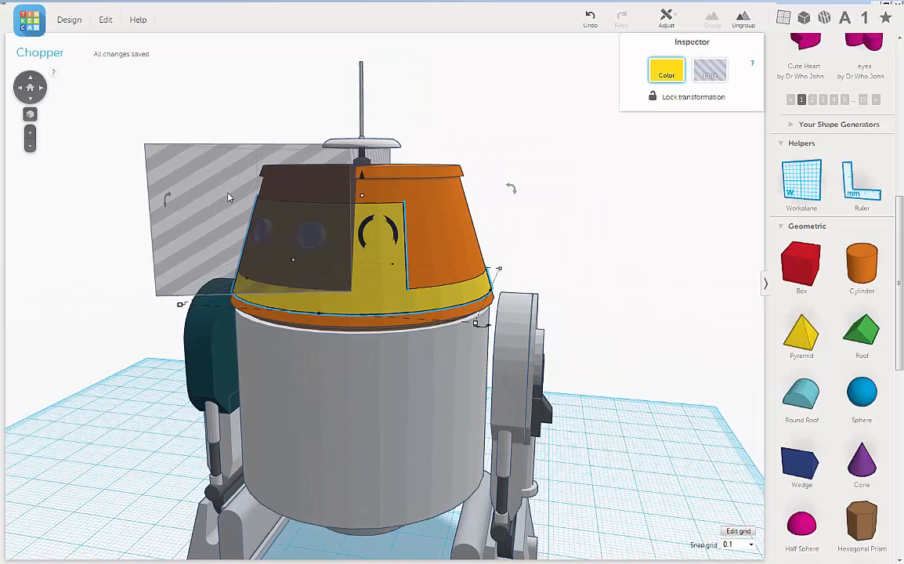
shift+click(213, 170)
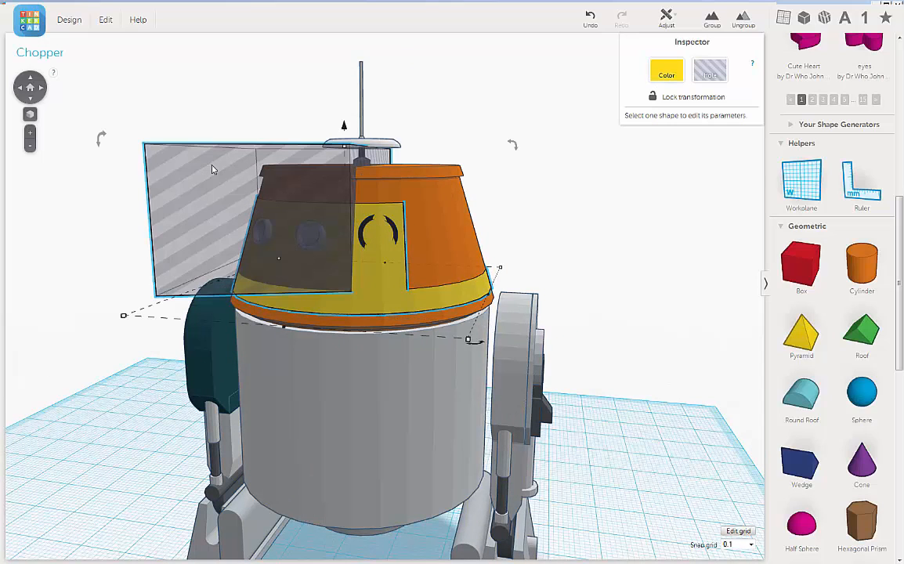
click(711, 18)
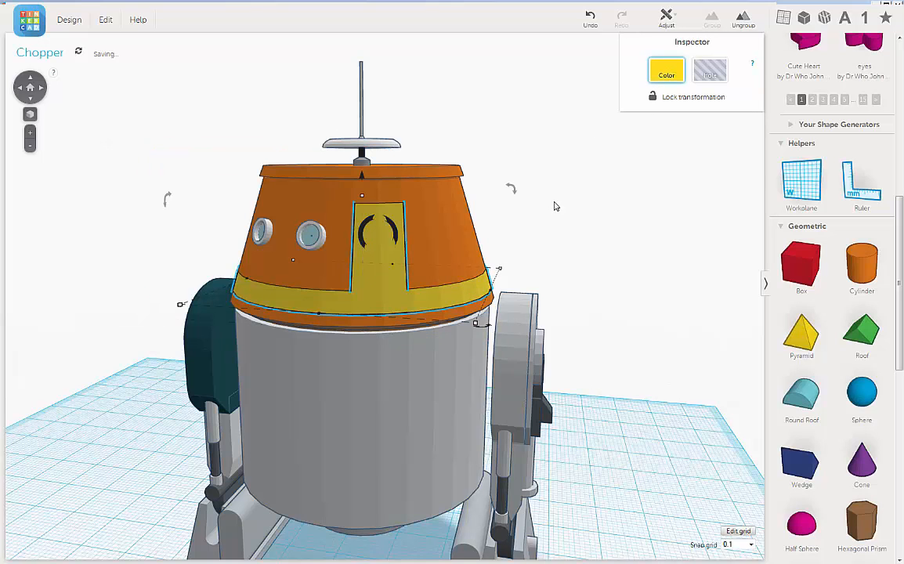
Add a box beside the back of the head on the teal leg's side and raise it level with the head's orange section.
right_drag(545, 216, 579, 222)
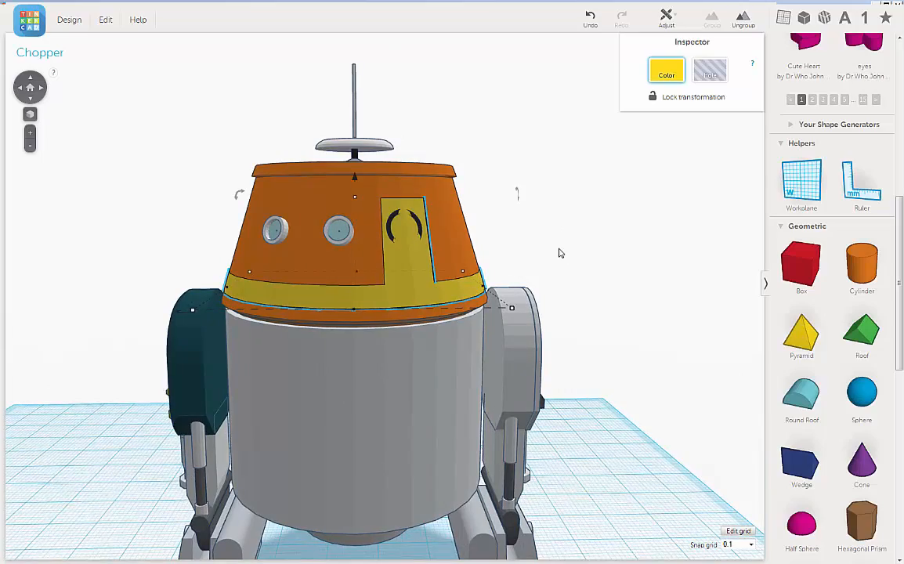
right_drag(504, 253, 572, 289)
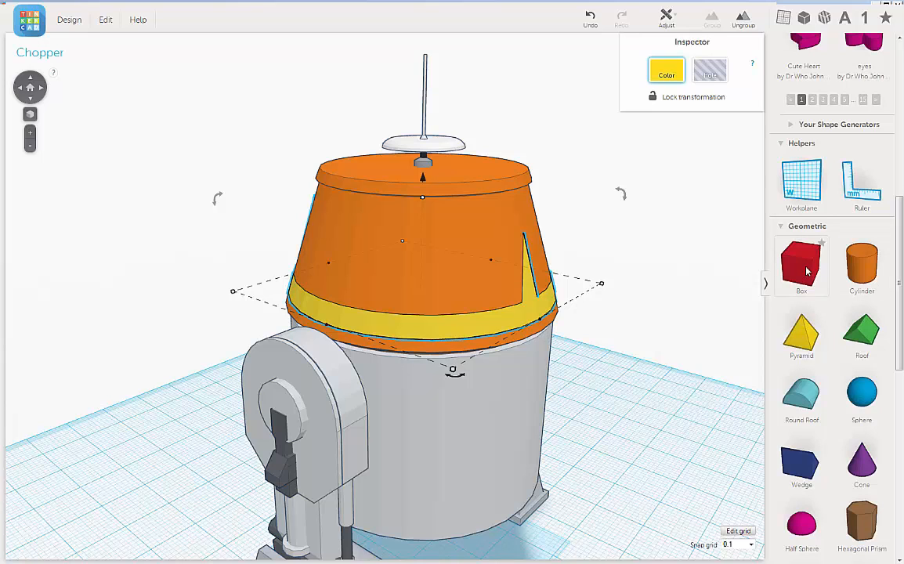
drag(584, 272, 504, 300)
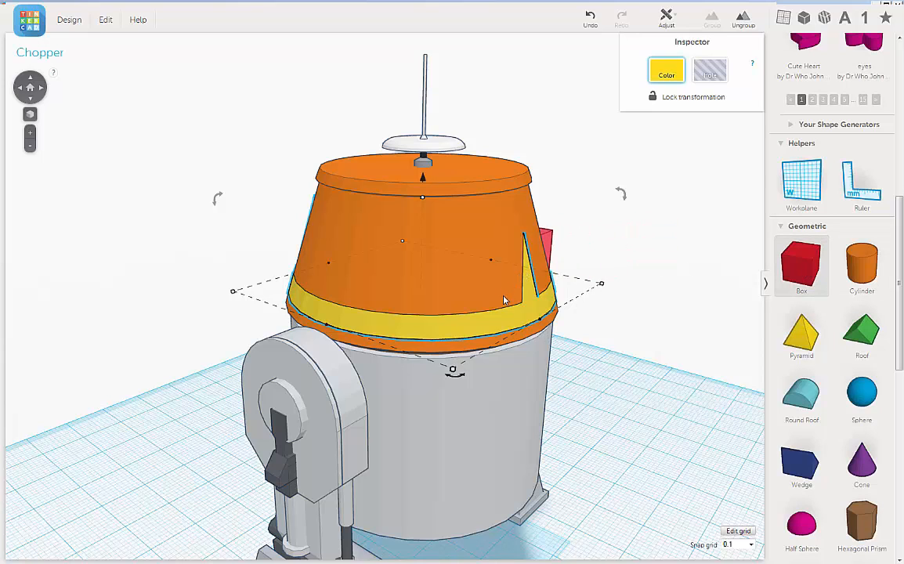
drag(553, 337, 587, 429)
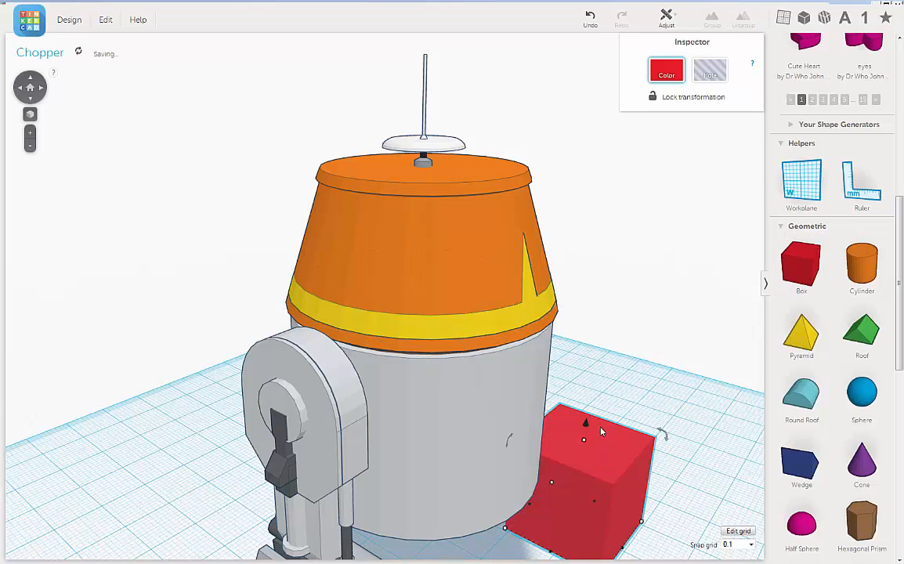
drag(589, 344, 621, 154)
drag(629, 133, 629, 117)
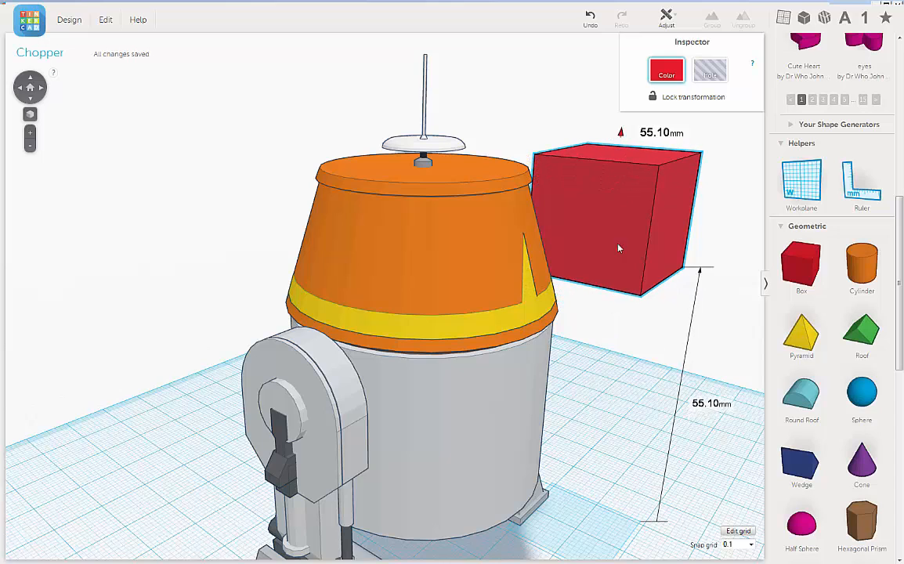
right_drag(571, 271, 545, 275)
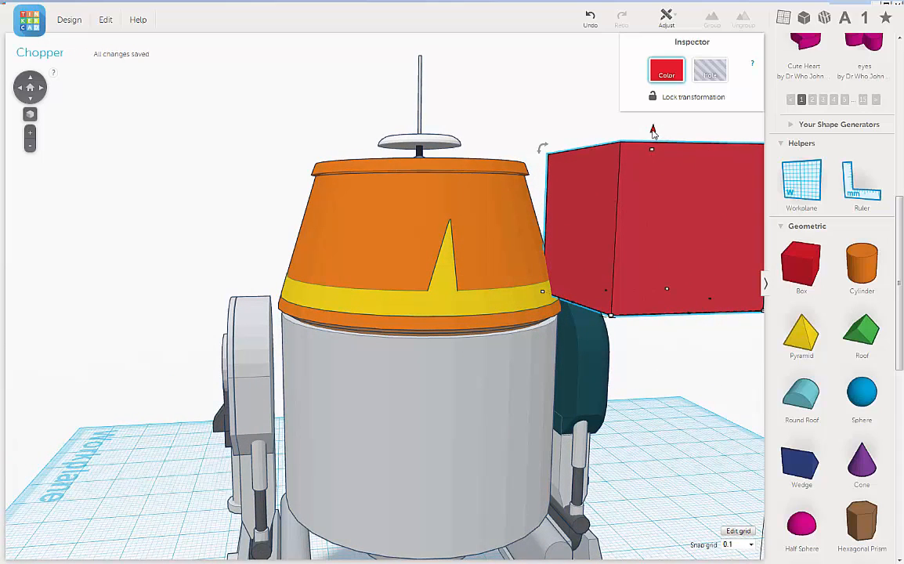
mouse_move(650, 124)
mouse_down()
mouse_move(651, 108)
mouse_move(647, 116)
mouse_up()
drag(610, 188, 625, 270)
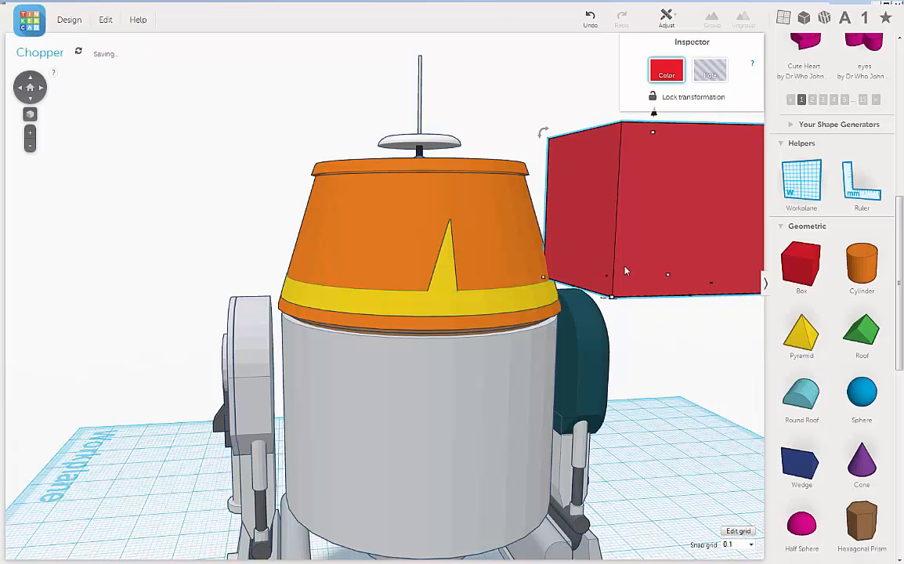
right_drag(619, 303, 573, 302)
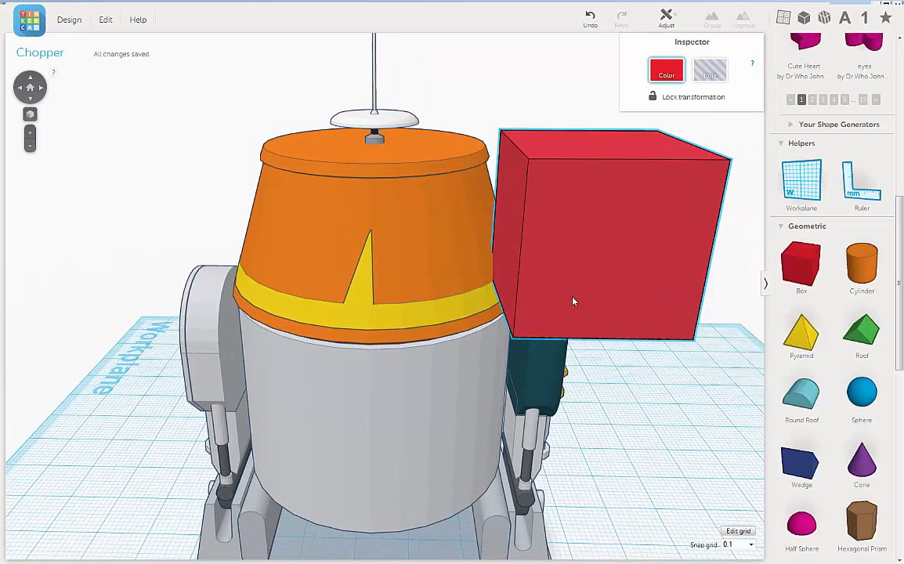
Move and widen the box until it spans the narrow yellow spike at the head's back, and make it a hole.
key(Left)
key(Left)
key(Left)
key(Left)
key(Left)
key(Left)
key(Left)
key(Left)
key(Left)
key(Left)
key(Left)
key(Left)
key(Left)
key(Left)
key(Left)
key(Left)
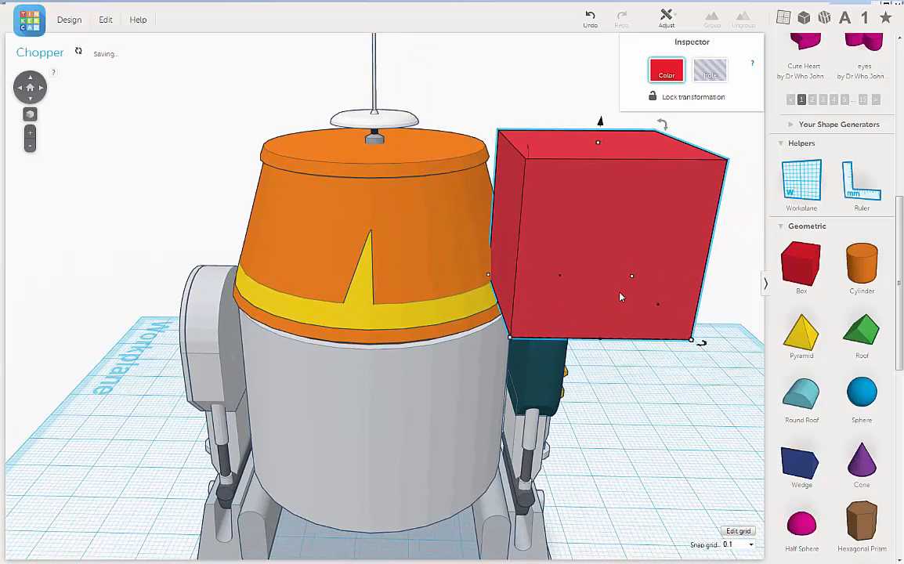
key(Left)
key(Left)
key(Left)
key(Left)
key(Left)
key(Left)
key(Left)
key(Left)
key(Left)
key(Left)
key(Left)
key(Left)
key(Left)
key(Left)
key(Left)
key(Left)
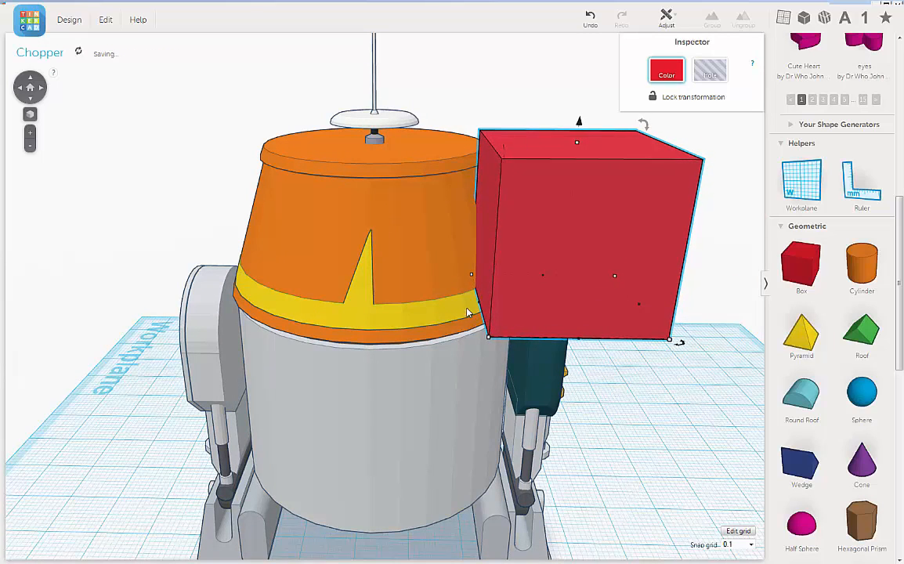
drag(473, 306, 284, 335)
click(711, 76)
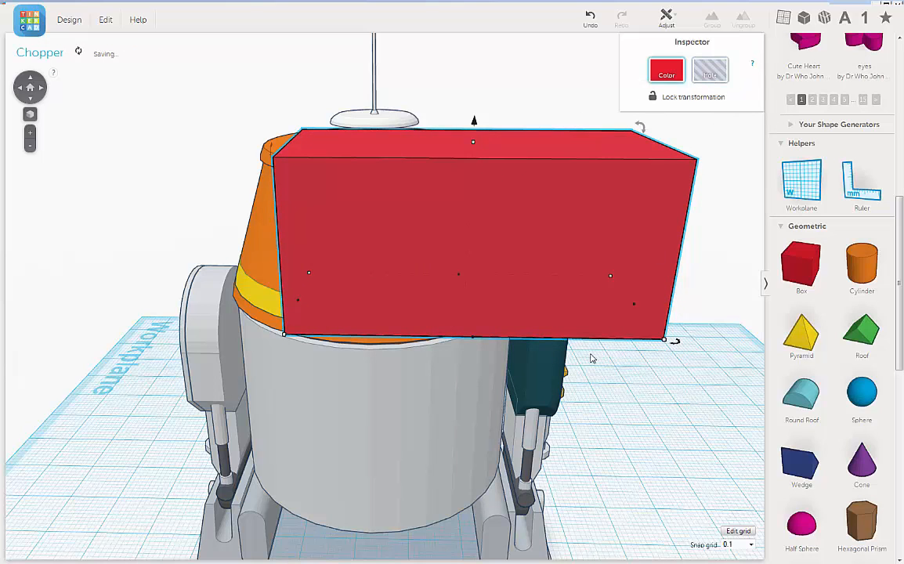
Adjust the rear box hole's underside to meet the upper edge of the lower yellow band.
right_drag(589, 357, 619, 296)
scroll(470, 202, up, 4)
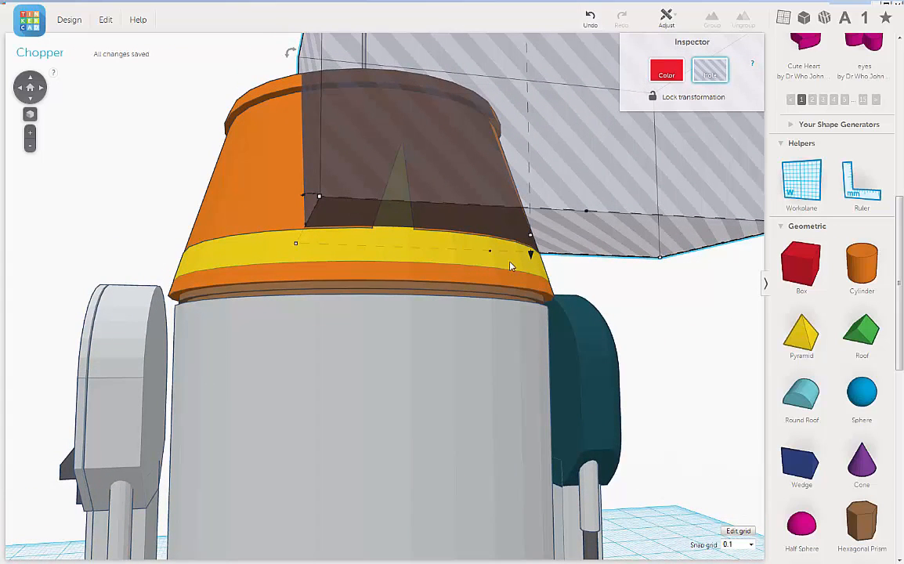
mouse_move(532, 237)
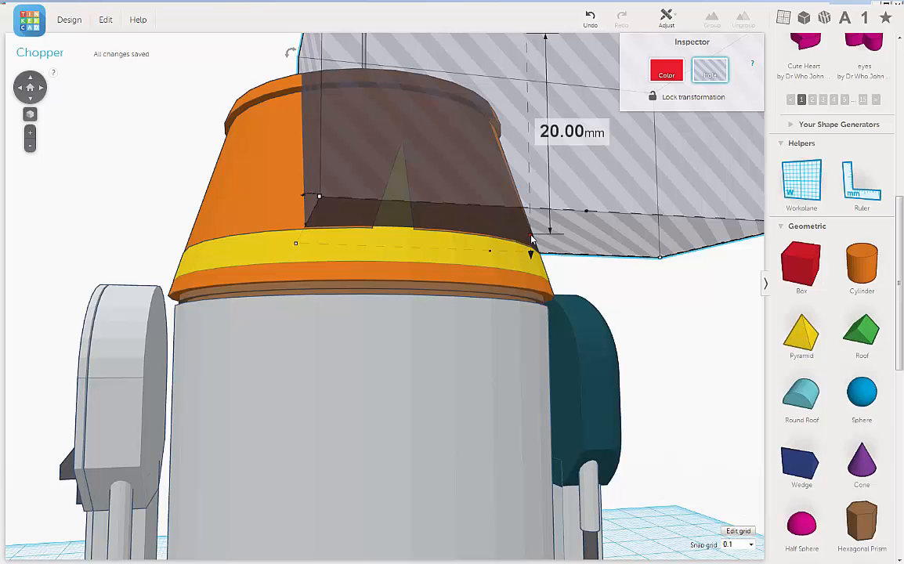
drag(532, 239, 532, 233)
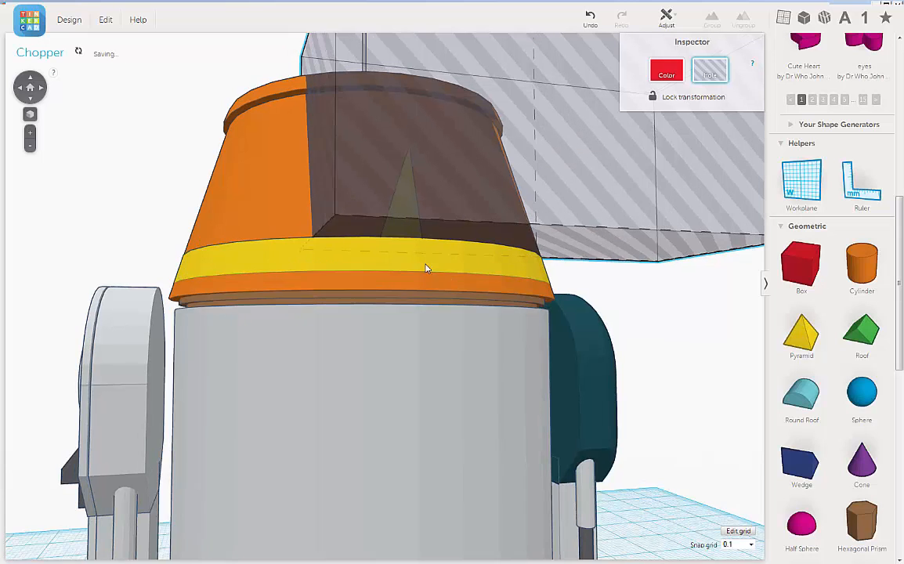
scroll(424, 263, up, 6)
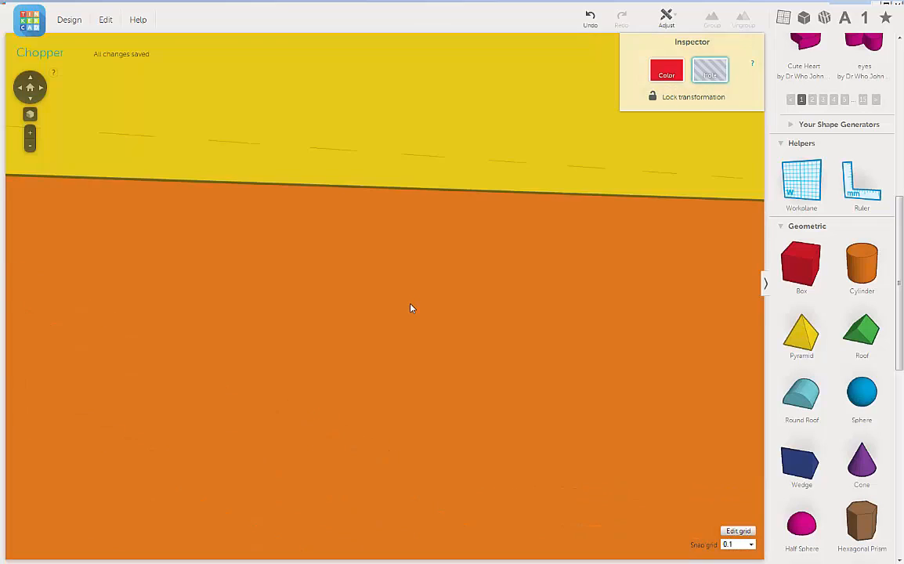
scroll(413, 290, down, 4)
right_drag(419, 268, 420, 278)
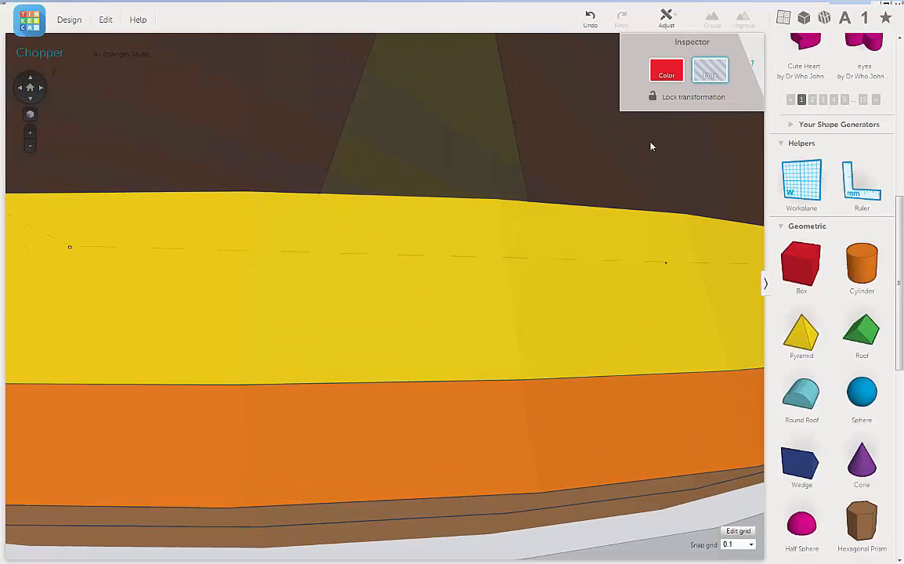
right_drag(612, 283, 595, 292)
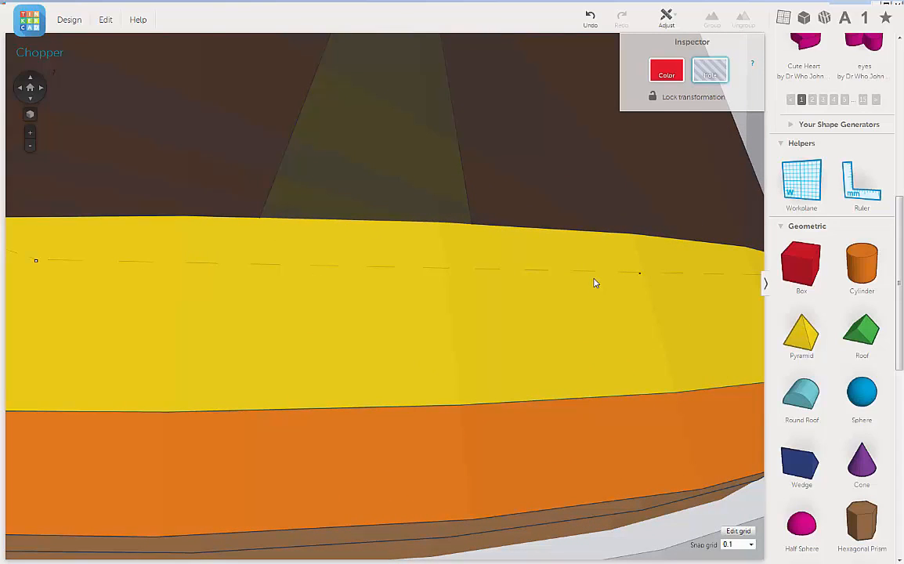
scroll(594, 283, down, 2)
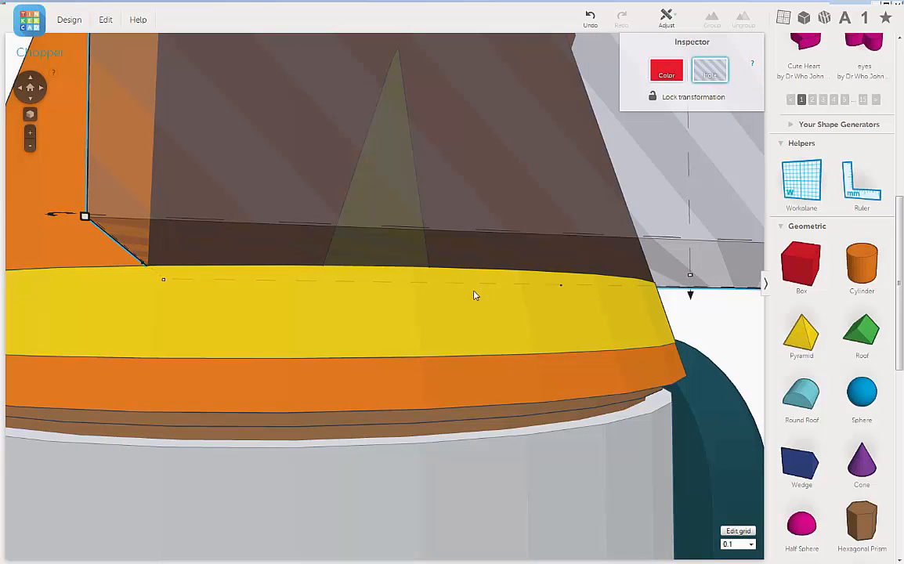
scroll(405, 282, down, 3)
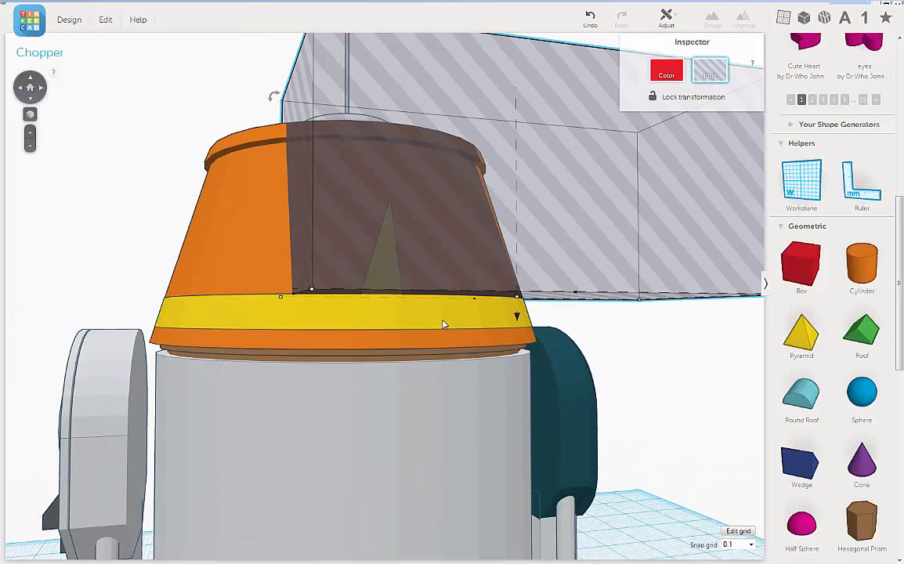
Group the yellow shape with the rear box hole to cut away the spike at the back of the head.
shift+click(442, 324)
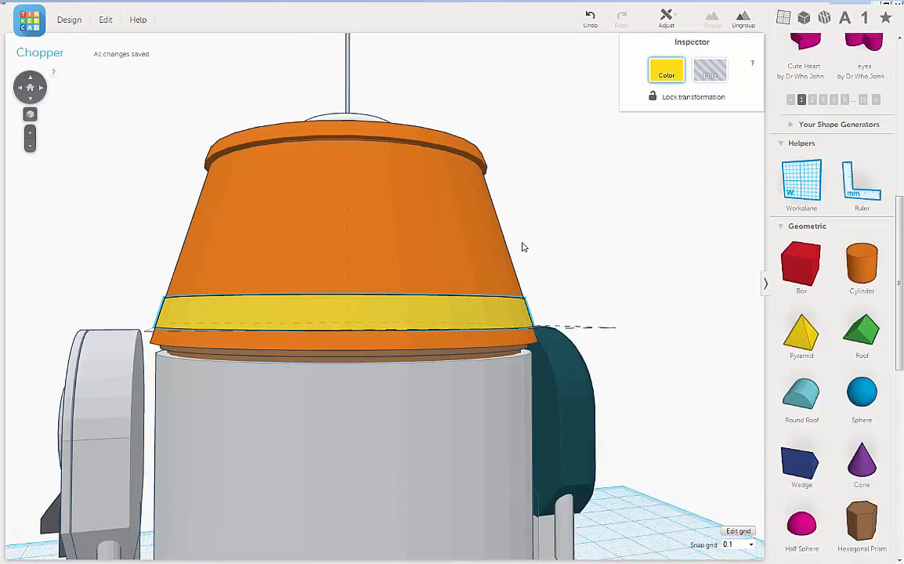
right_drag(523, 247, 749, 258)
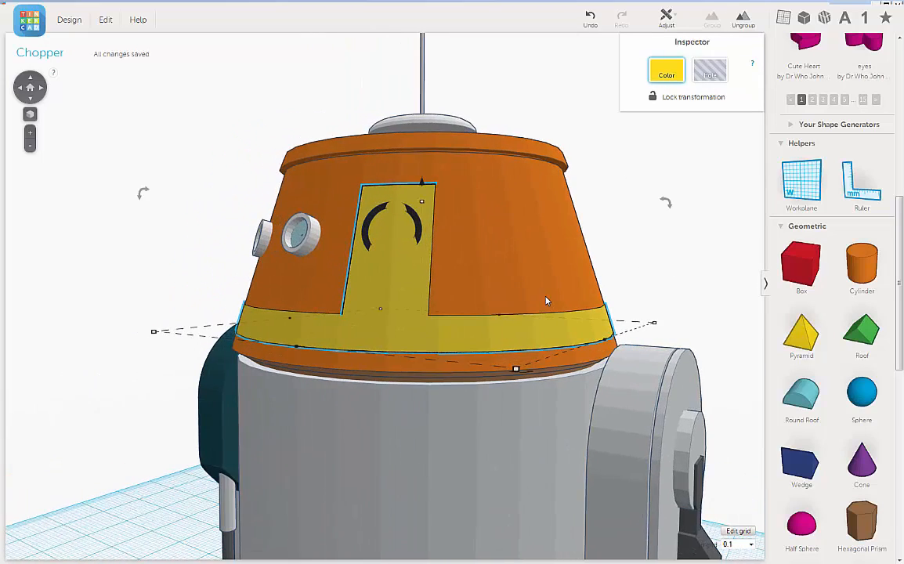
right_drag(547, 300, 567, 308)
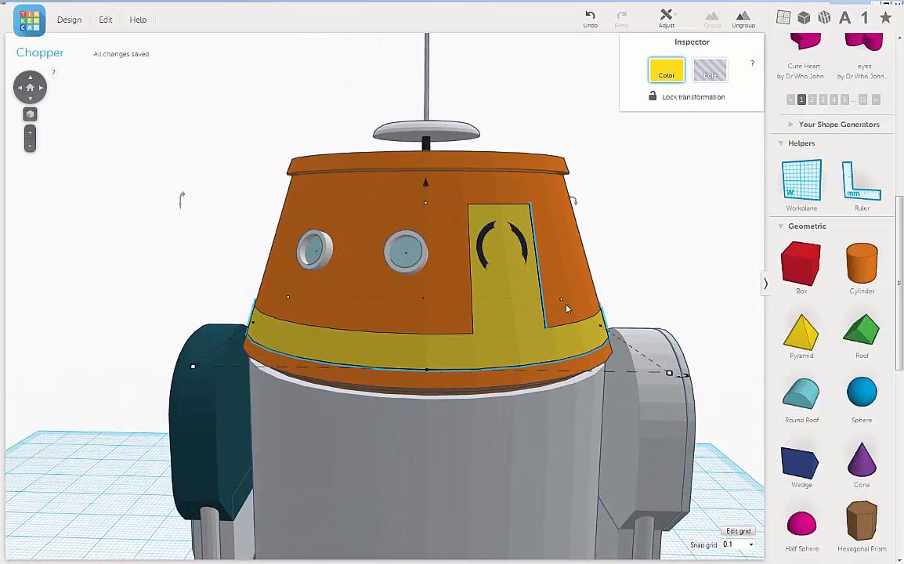
scroll(566, 305, up, 3)
scroll(566, 305, down, 3)
right_drag(524, 315, 462, 329)
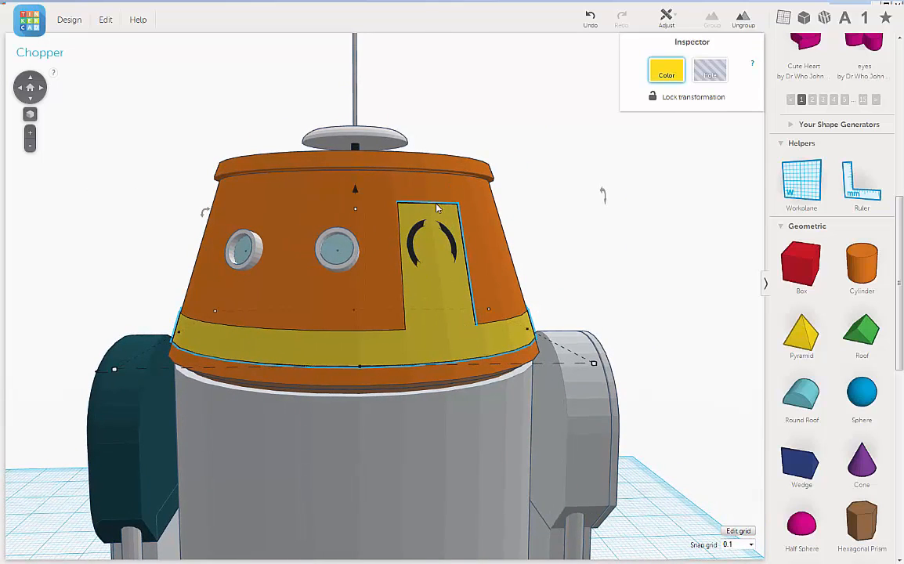